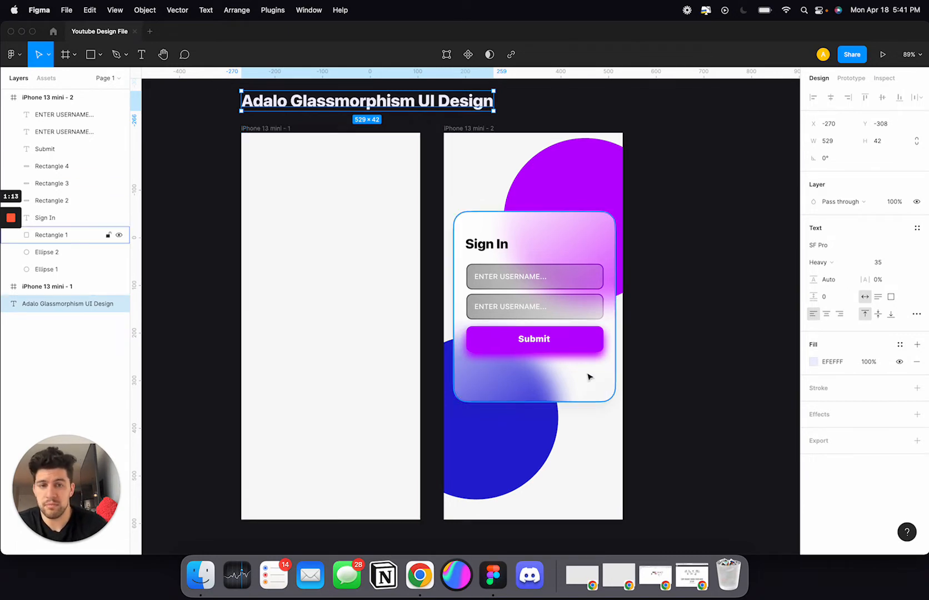
Delete the empty iPhone 13 mini - 1 frame and move the sign-in screen frame into its place beneath the title
{"action": "scroll", "coordinate": [554, 273], "scroll_direction": "down", "scroll_amount": 2}
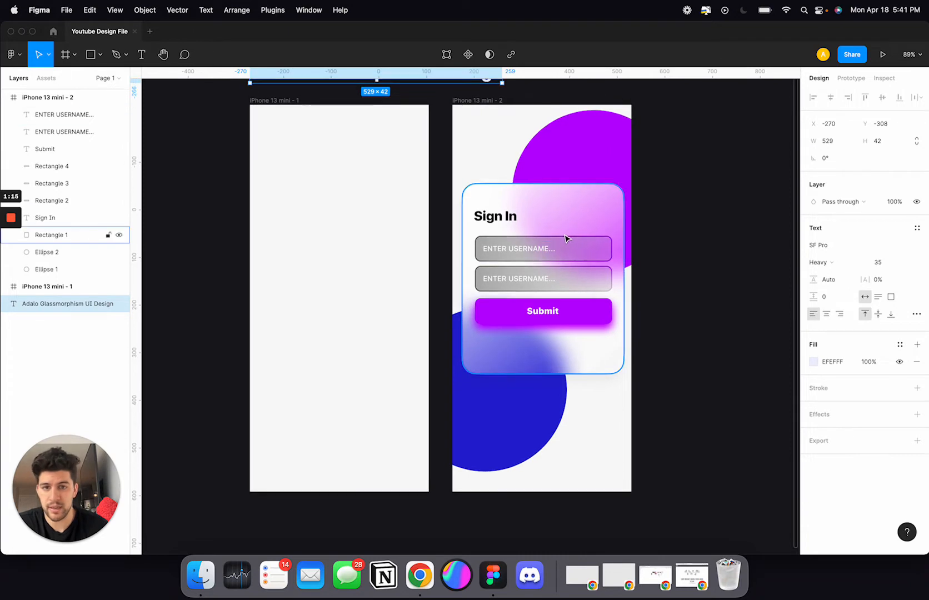
{"action": "scroll", "coordinate": [556, 256], "scroll_direction": "up", "scroll_amount": 2}
{"action": "left_click", "coordinate": [555, 244]}
{"action": "left_click", "coordinate": [276, 129]}
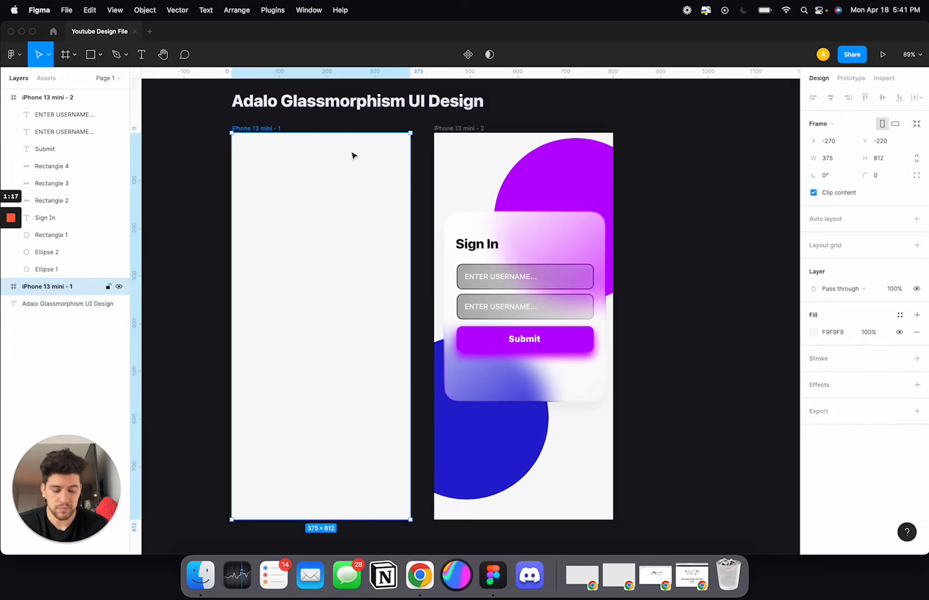
{"action": "scroll", "coordinate": [510, 184], "scroll_direction": "left", "scroll_amount": 1}
{"action": "key", "text": "Delete"}
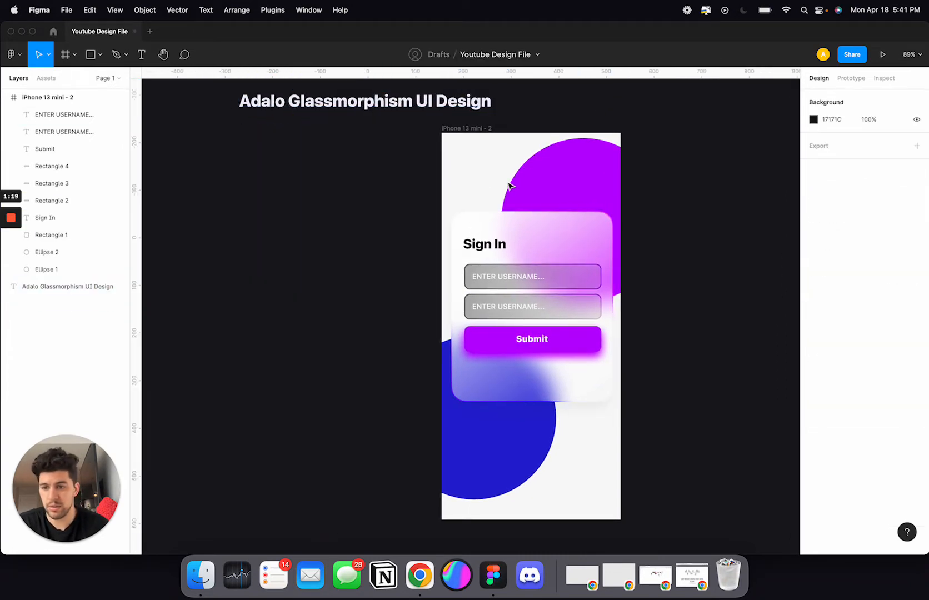
{"action": "left_click_drag", "start_coordinate": [467, 131], "coordinate": [253, 130]}
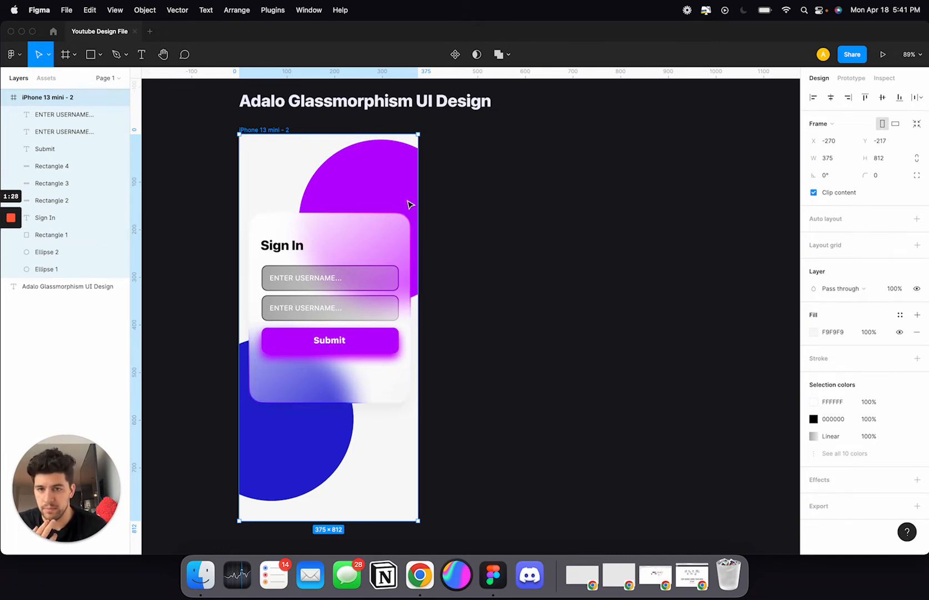
Try a background blur effect on both the purple and the blue background circles
{"action": "left_click", "coordinate": [383, 188]}
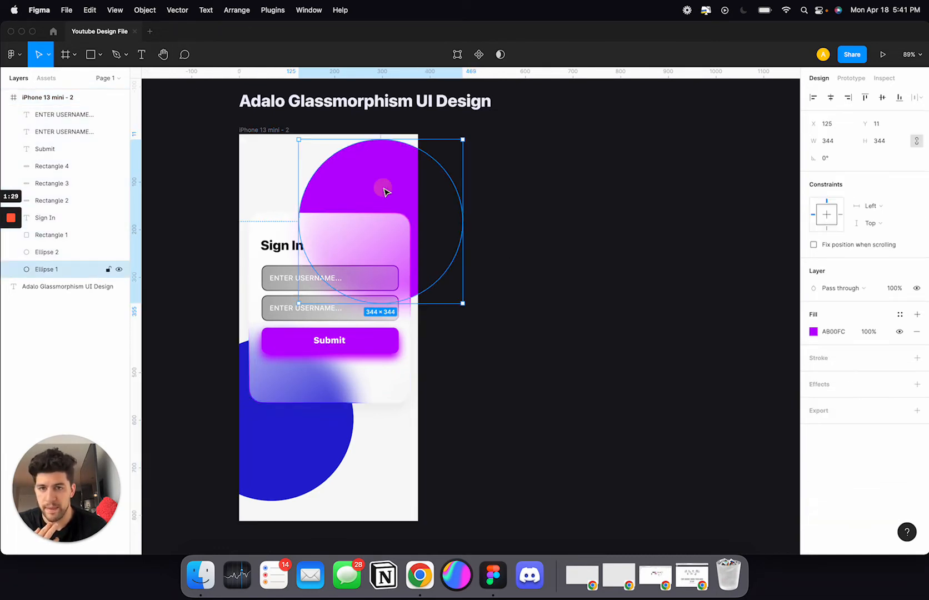
{"action": "left_click", "coordinate": [291, 445], "text": "shift"}
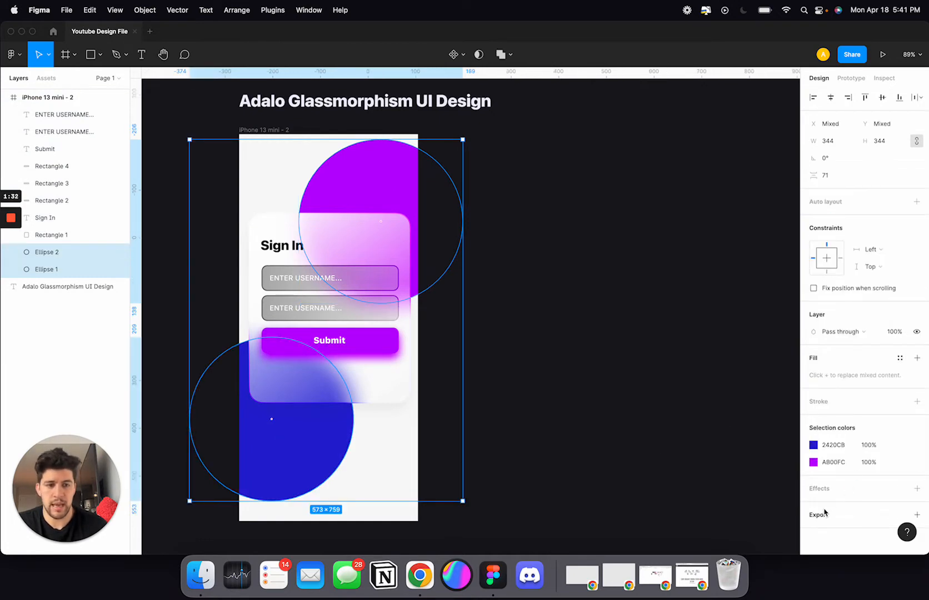
{"action": "left_click", "coordinate": [819, 489]}
{"action": "left_click", "coordinate": [836, 506]}
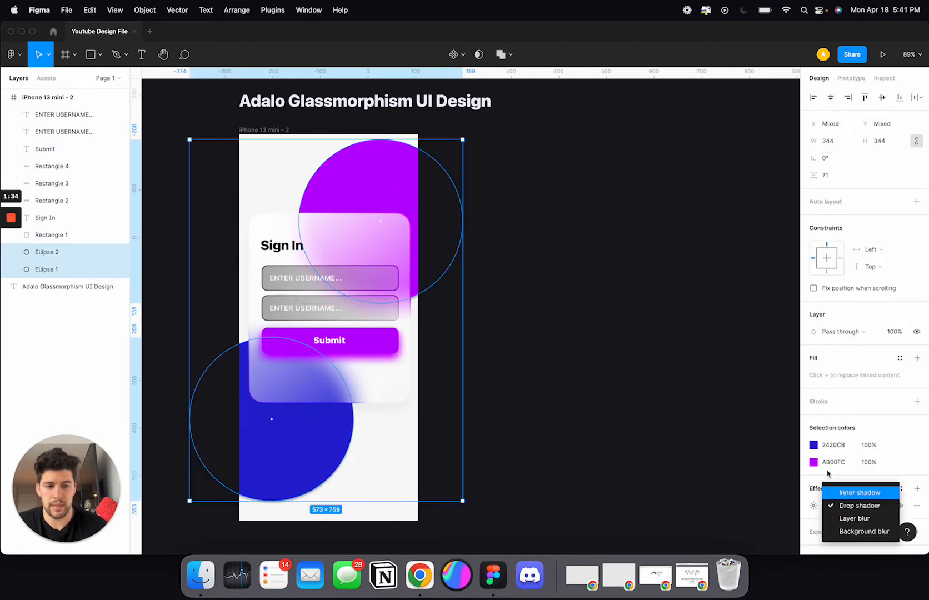
{"action": "left_click", "coordinate": [815, 484]}
{"action": "left_click", "coordinate": [854, 506]}
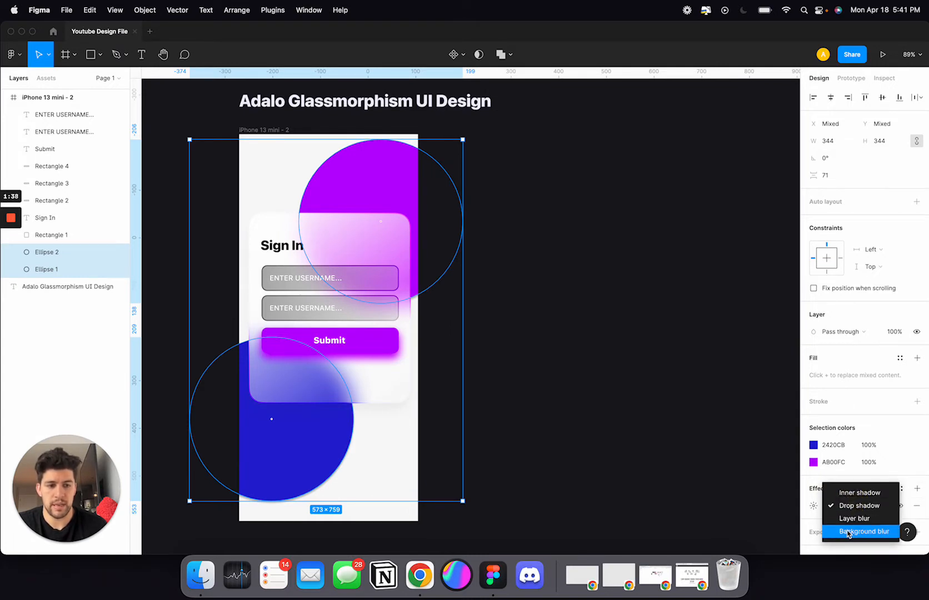
{"action": "left_click", "coordinate": [848, 531]}
Set both circles' layer opacity to 70% and their background blur to 200
{"action": "left_click", "coordinate": [899, 333]}
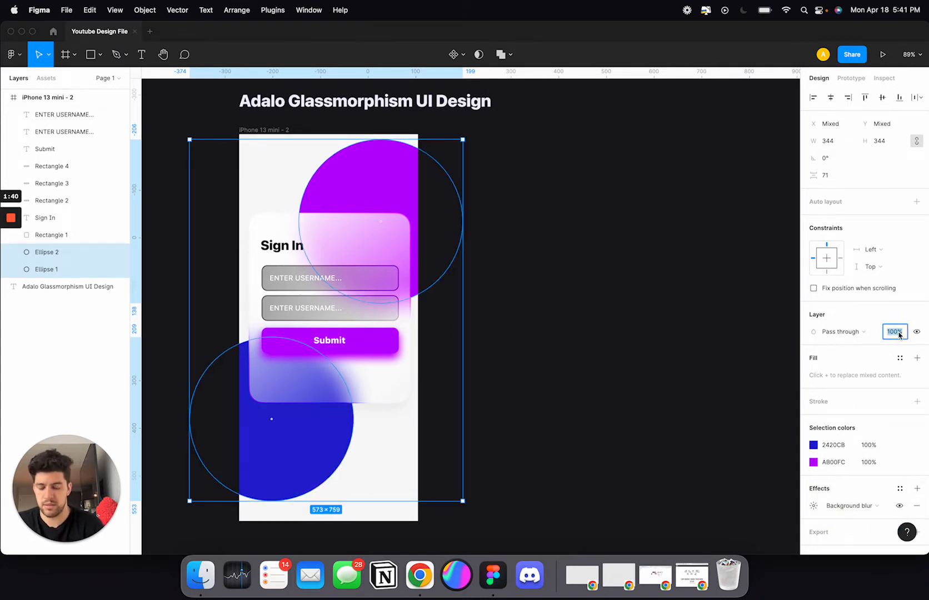
{"action": "type", "text": "70"}
{"action": "key", "text": "Return"}
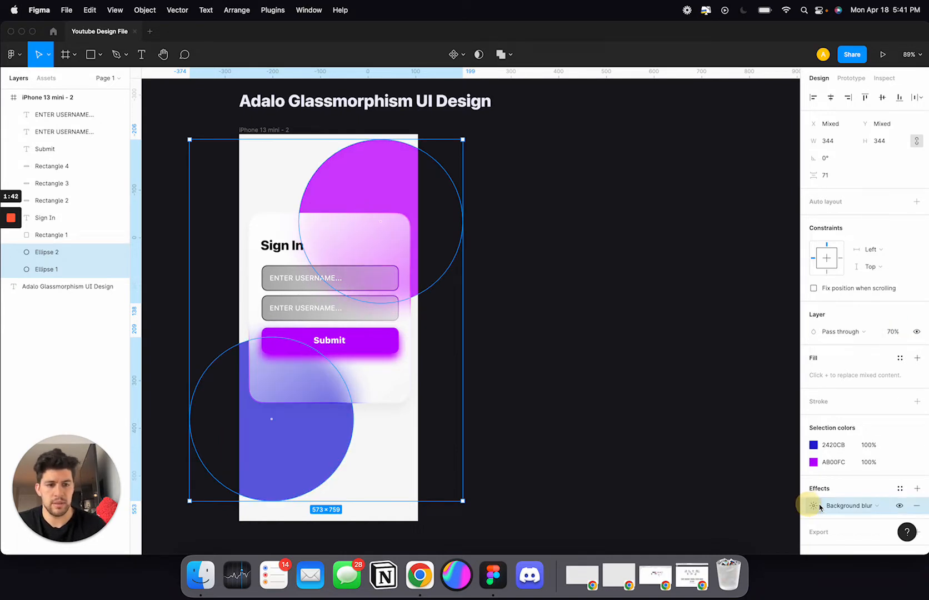
{"action": "left_click", "coordinate": [813, 506]}
{"action": "left_click", "coordinate": [705, 532]}
{"action": "type", "text": "200"}
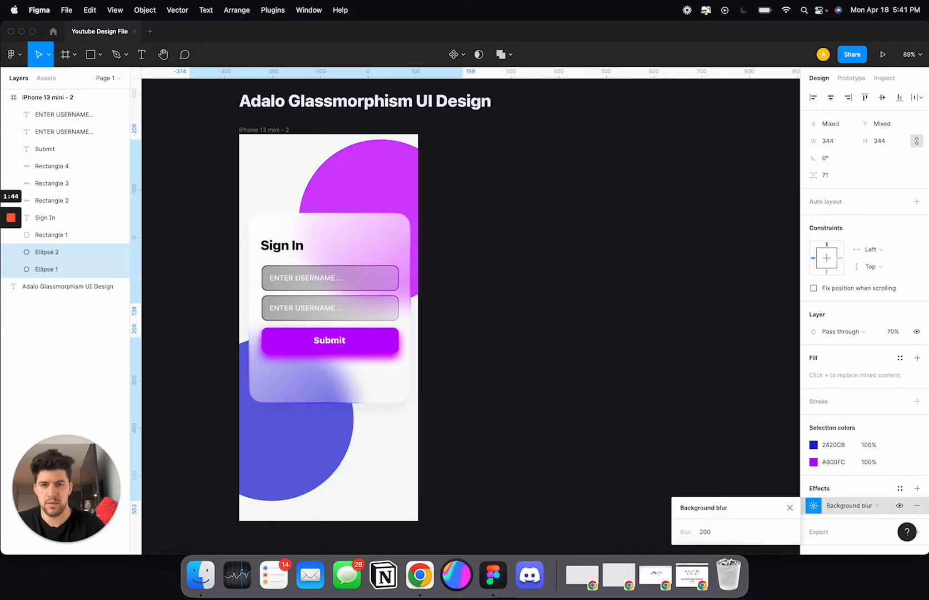
Undo the opacity and background blur changes and remove the drop shadow effect from both circles
{"action": "key", "text": "super+z"}
{"action": "key", "text": "super+z"}
{"action": "key", "text": "super+z"}
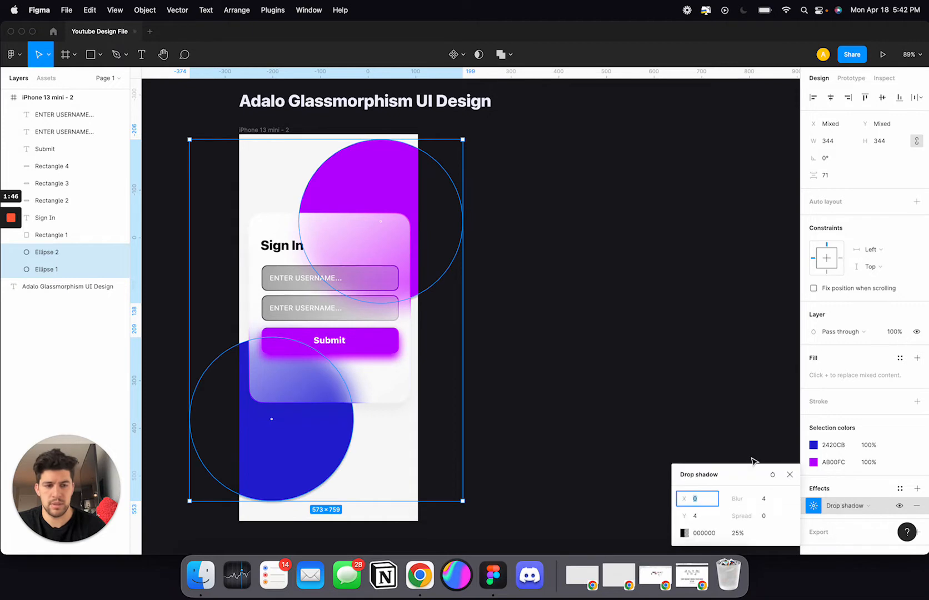
{"action": "left_click", "coordinate": [788, 474]}
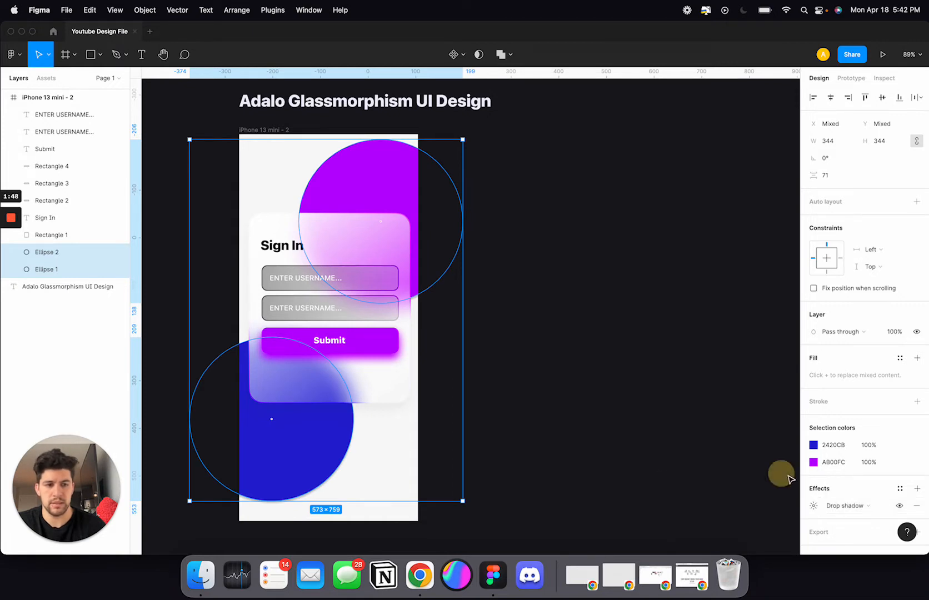
{"action": "left_click", "coordinate": [916, 505]}
{"action": "left_click", "coordinate": [502, 453]}
Add a layer blur effect to the purple background circle
{"action": "left_click", "coordinate": [315, 437]}
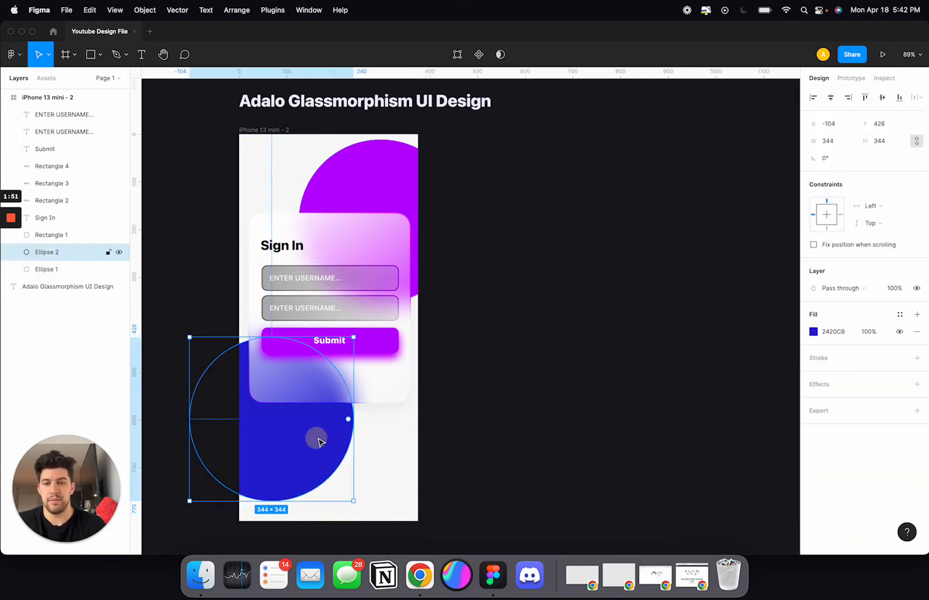
{"action": "left_click", "coordinate": [357, 169]}
{"action": "left_click", "coordinate": [287, 422]}
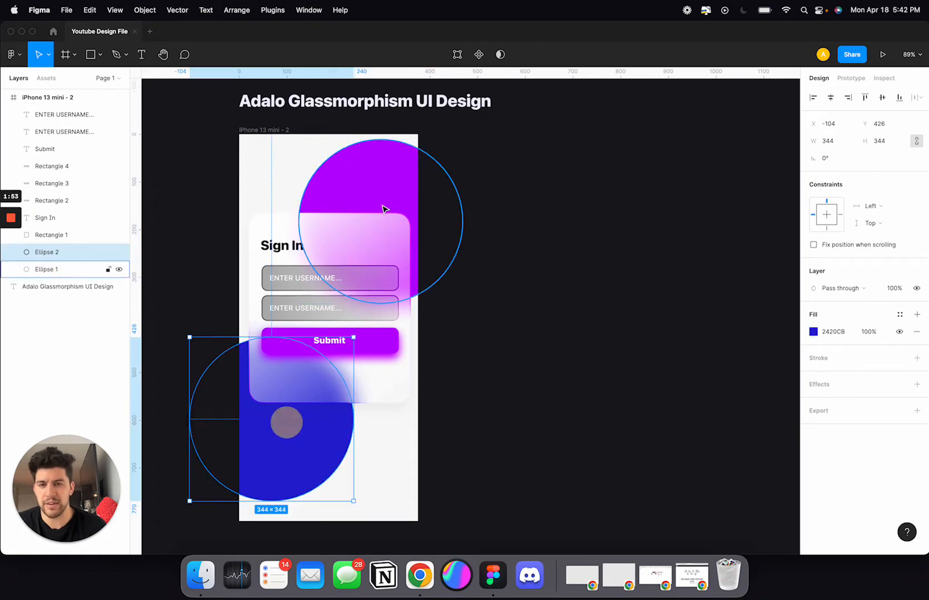
{"action": "left_click", "coordinate": [377, 200]}
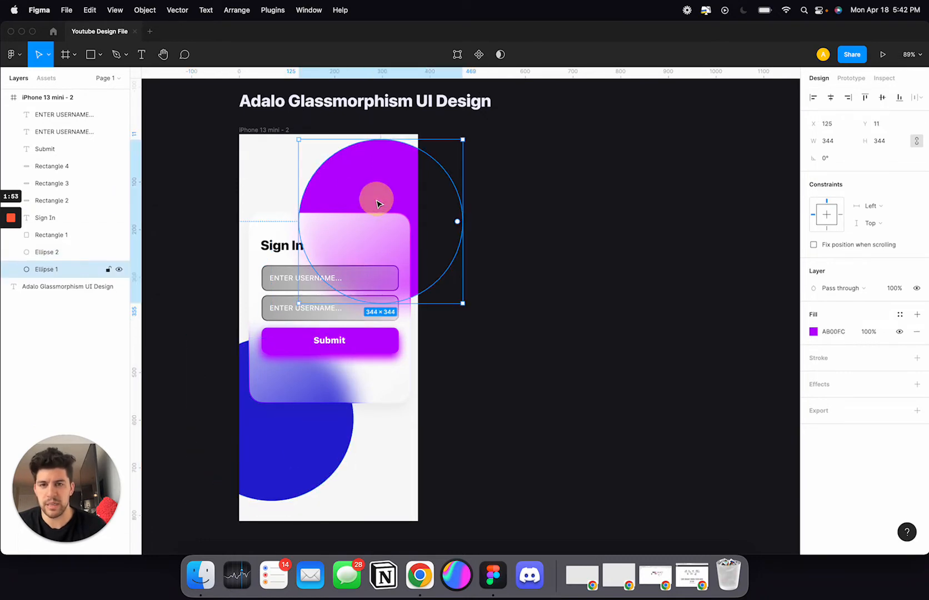
{"action": "left_click", "coordinate": [822, 384]}
{"action": "left_click", "coordinate": [853, 402]}
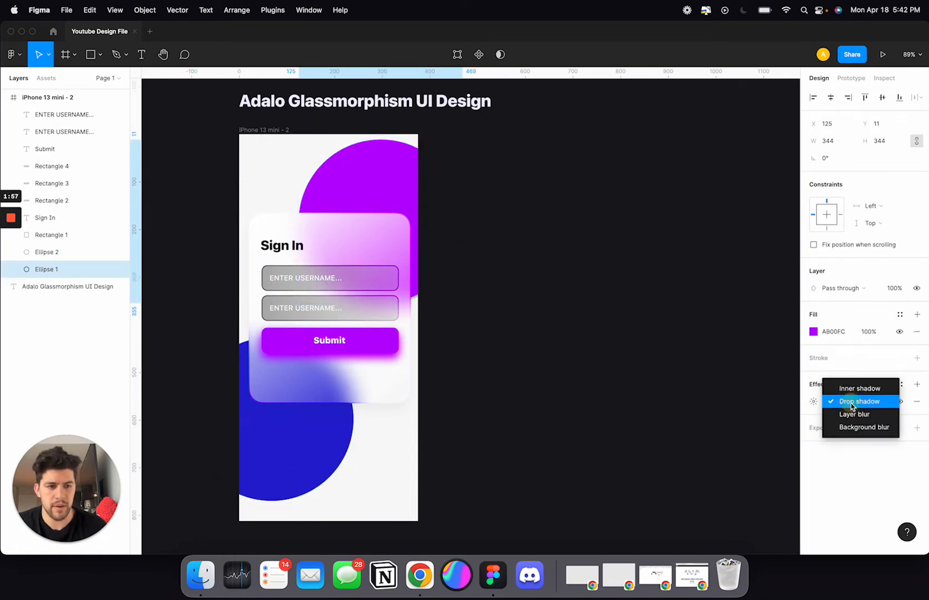
{"action": "left_click", "coordinate": [854, 414]}
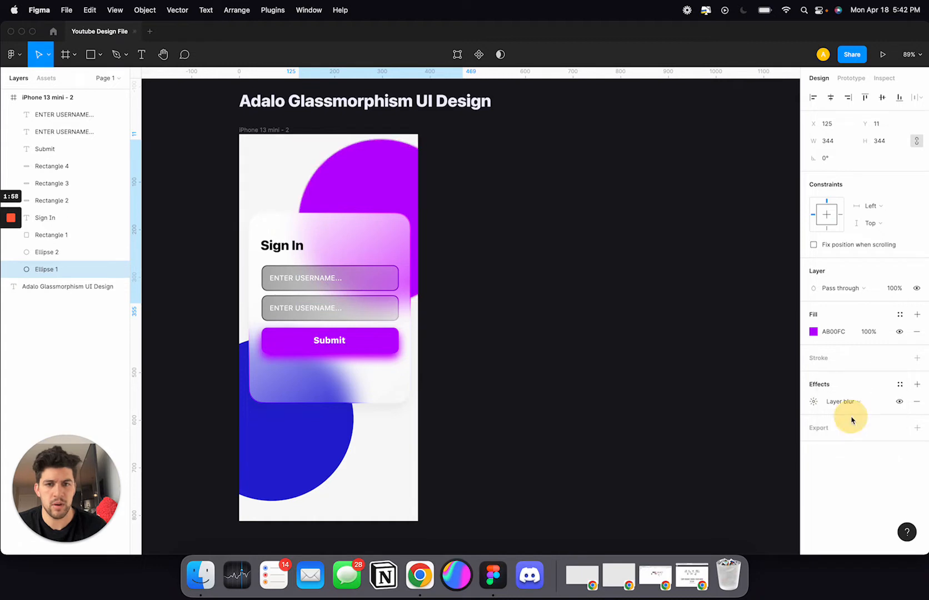
Set the purple circle's layer blur to 300 and add a layer blur of 300 to the blue circle
{"action": "left_click", "coordinate": [813, 401]}
{"action": "key", "text": "Return"}
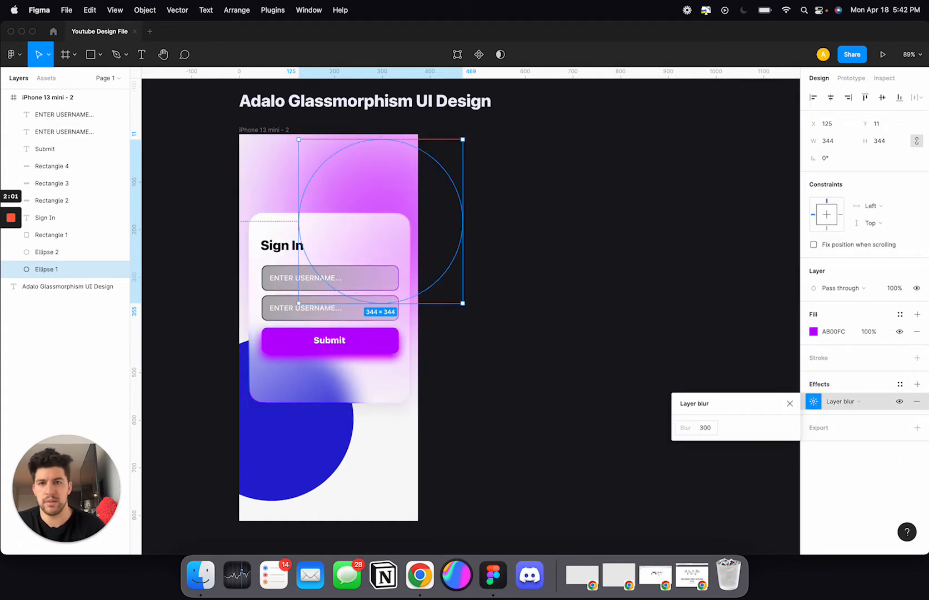
{"action": "left_click", "coordinate": [311, 458]}
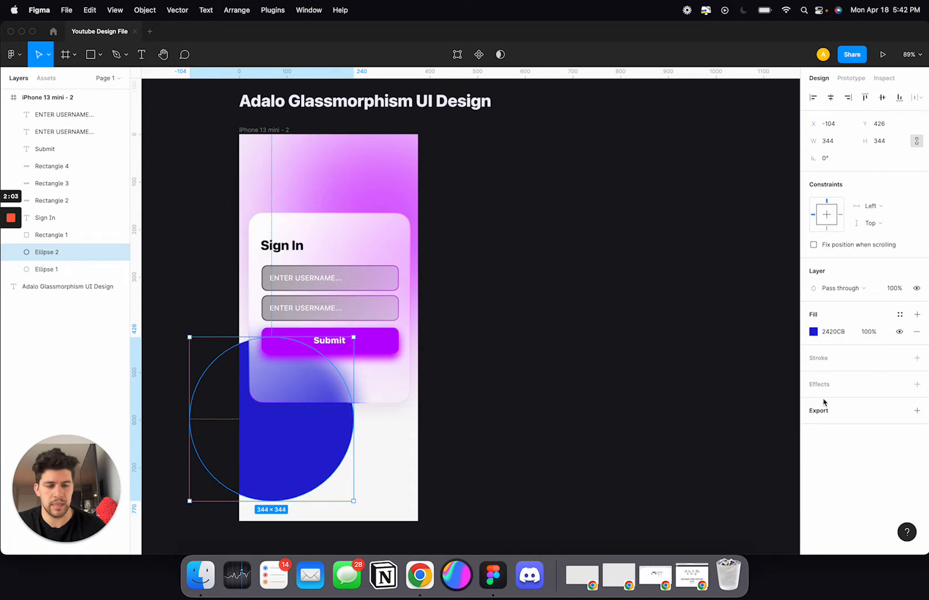
{"action": "left_click", "coordinate": [916, 384]}
{"action": "left_click", "coordinate": [853, 401]}
{"action": "left_click", "coordinate": [854, 414]}
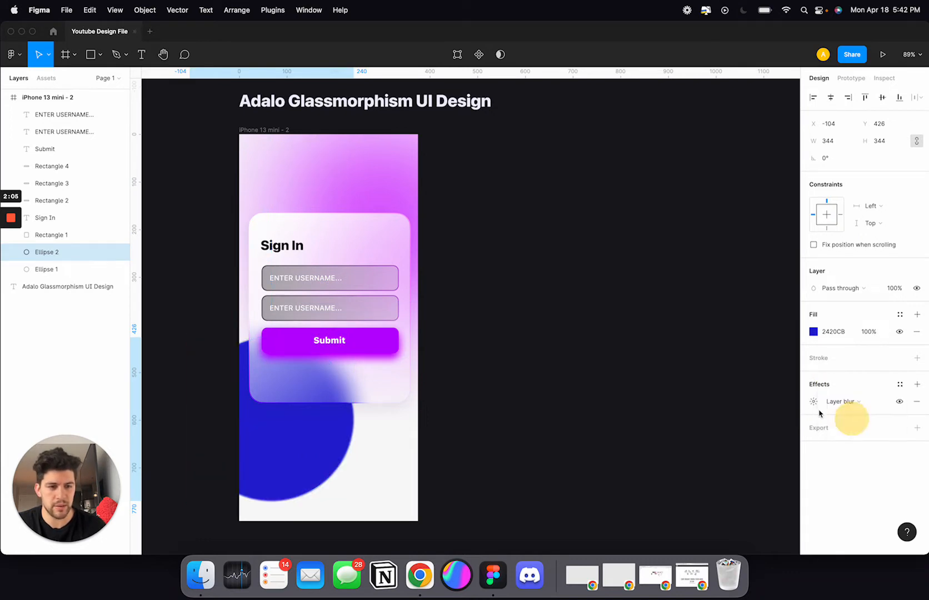
{"action": "left_click", "coordinate": [813, 401]}
{"action": "type", "text": "300"}
{"action": "key", "text": "Return"}
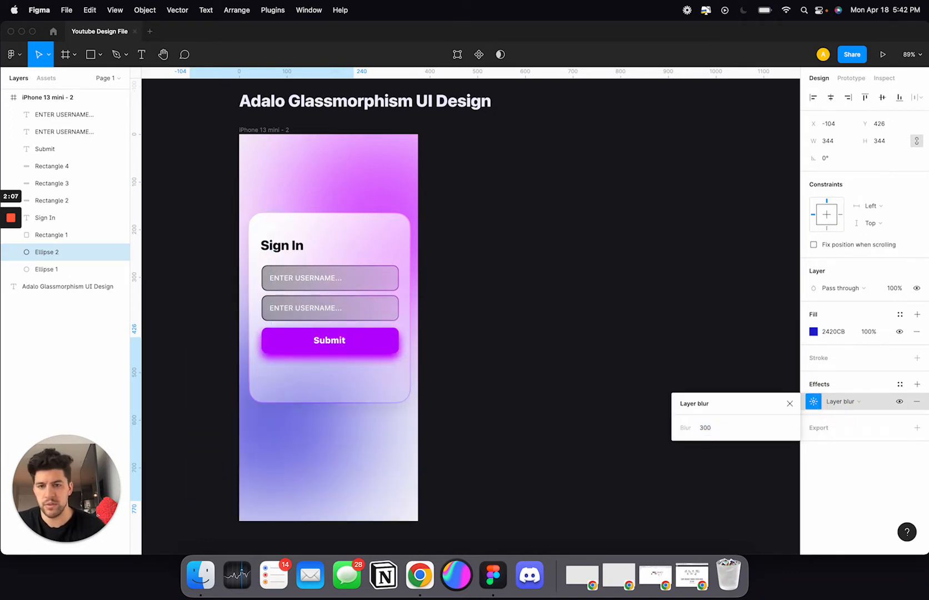
Set the layer blur to 100 on the blue circle and on the purple circle
{"action": "left_click", "coordinate": [587, 315]}
{"action": "left_click", "coordinate": [302, 433]}
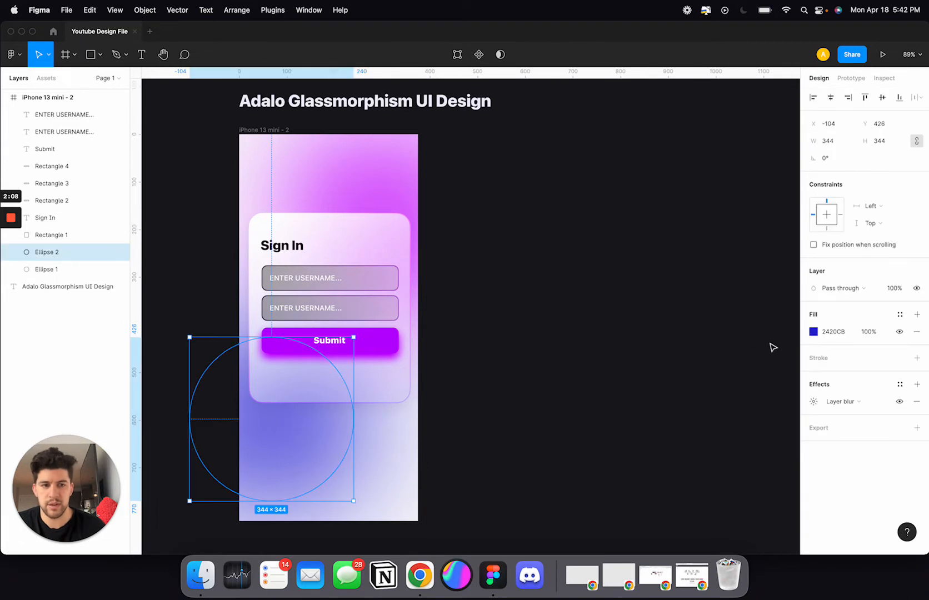
{"action": "left_click", "coordinate": [815, 407]}
{"action": "type", "text": "100"}
{"action": "key", "text": "Return"}
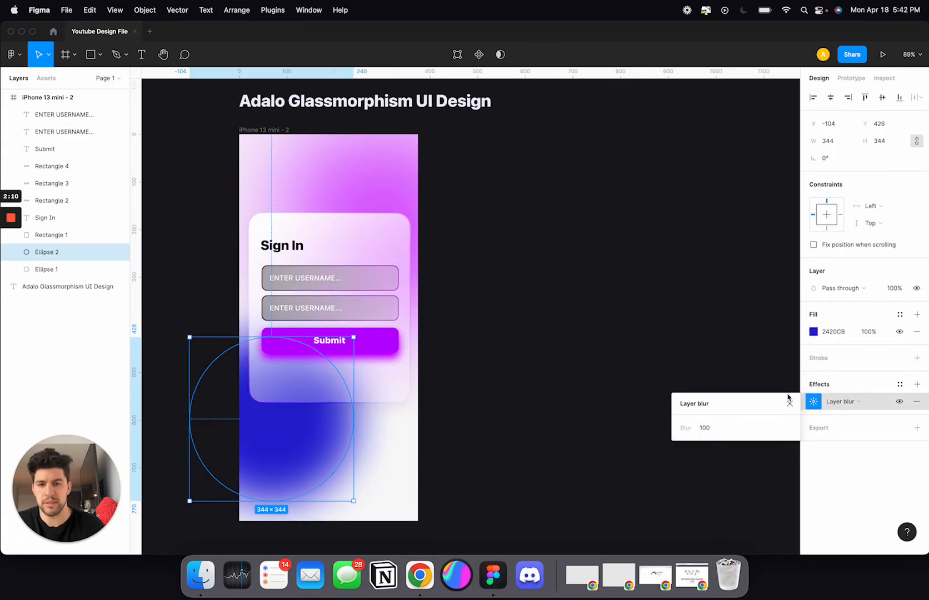
{"action": "left_click", "coordinate": [393, 143]}
{"action": "left_click", "coordinate": [814, 401]}
{"action": "type", "text": "10"}
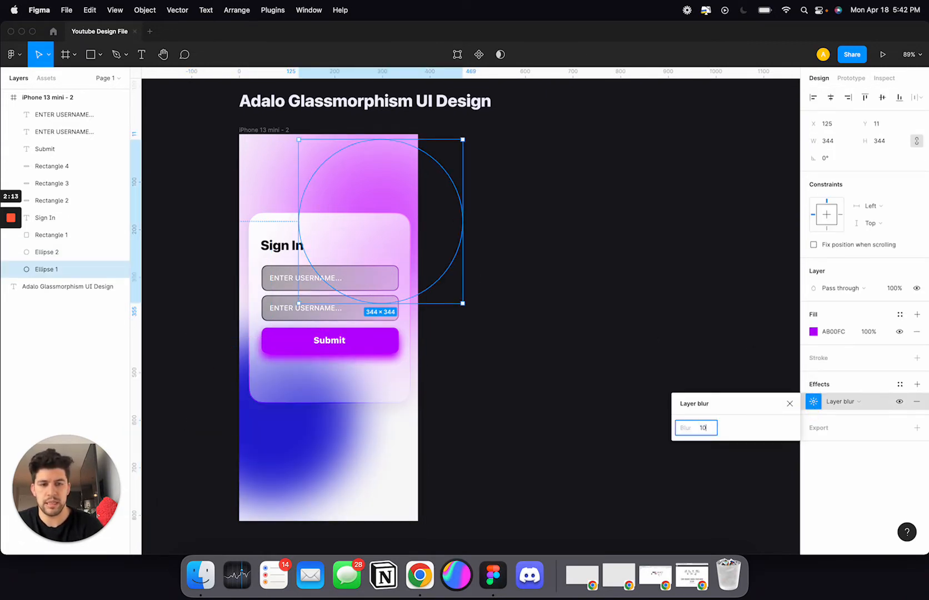
{"action": "type", "text": "0"}
{"action": "key", "text": "Return"}
{"action": "left_click", "coordinate": [683, 275]}
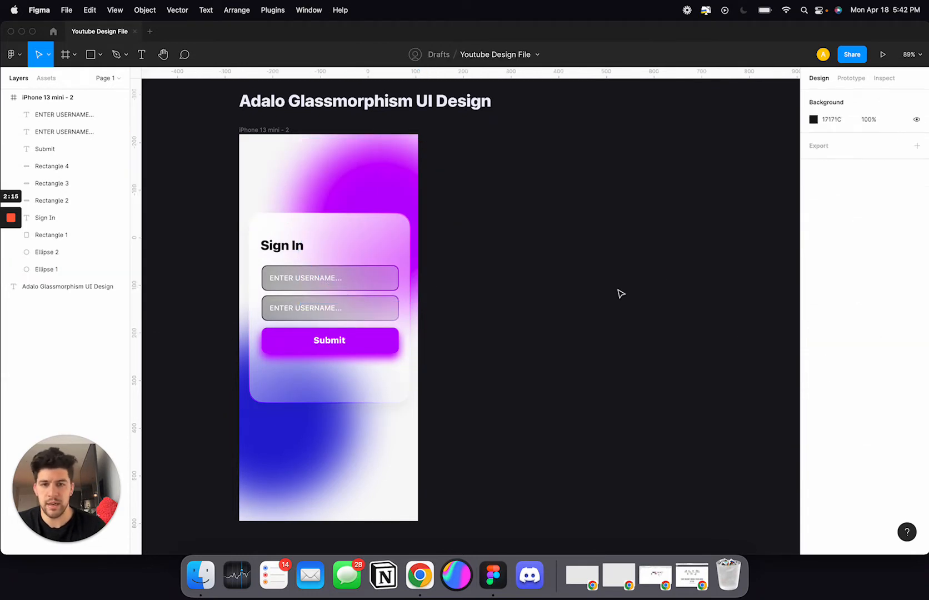
Lower the blue circle's fill opacity to about 54%
{"action": "scroll", "coordinate": [597, 284], "scroll_direction": "down", "scroll_amount": 2}
{"action": "scroll", "coordinate": [597, 284], "scroll_direction": "left", "scroll_amount": 2}
{"action": "scroll", "coordinate": [598, 287], "scroll_direction": "left", "scroll_amount": 2}
{"action": "left_click", "coordinate": [334, 417]}
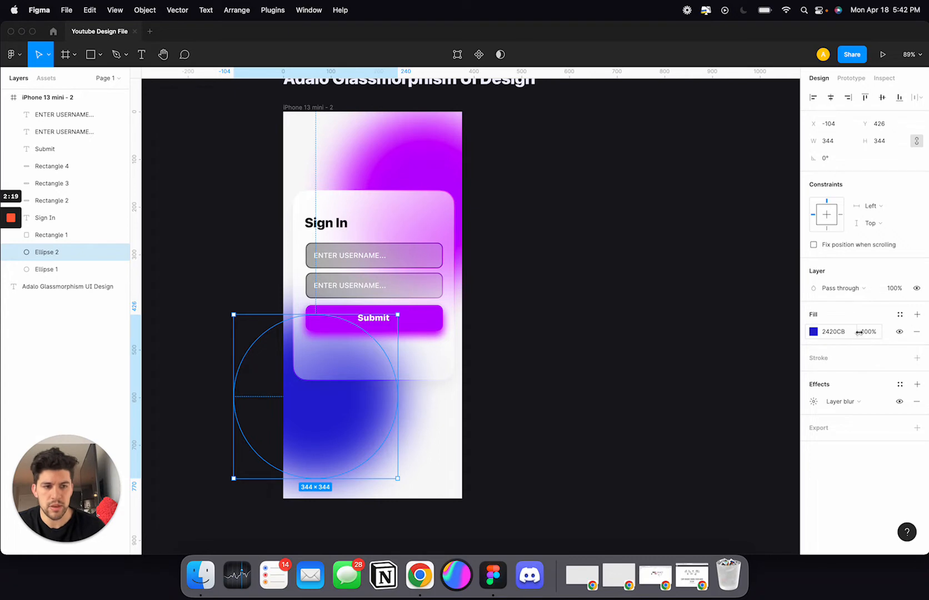
{"action": "left_click_drag", "start_coordinate": [859, 331], "coordinate": [858, 329]}
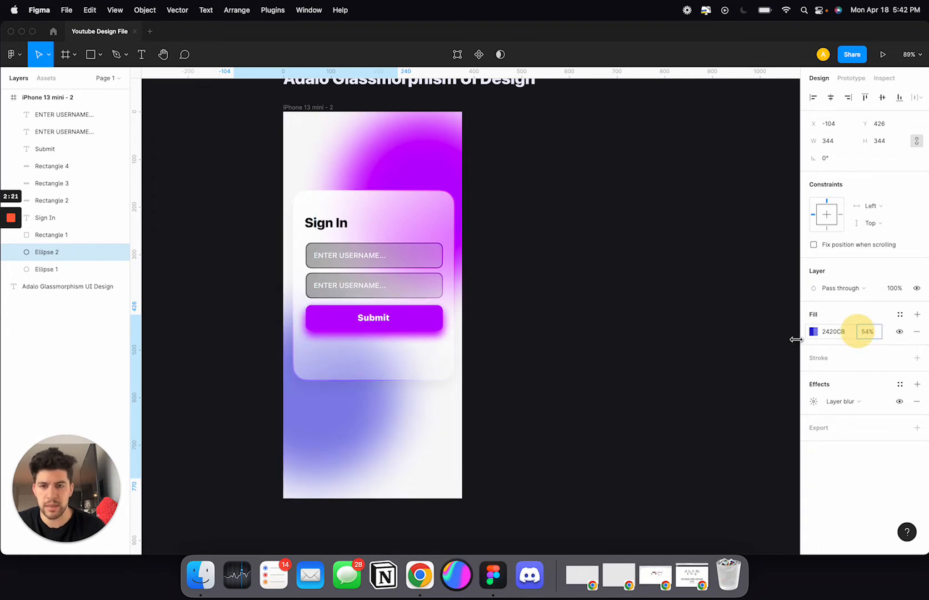
{"action": "left_click", "coordinate": [581, 312]}
Undo the blue circle's opacity change and layer blur, and the purple circle's blur amount changes
{"action": "left_click", "coordinate": [355, 371]}
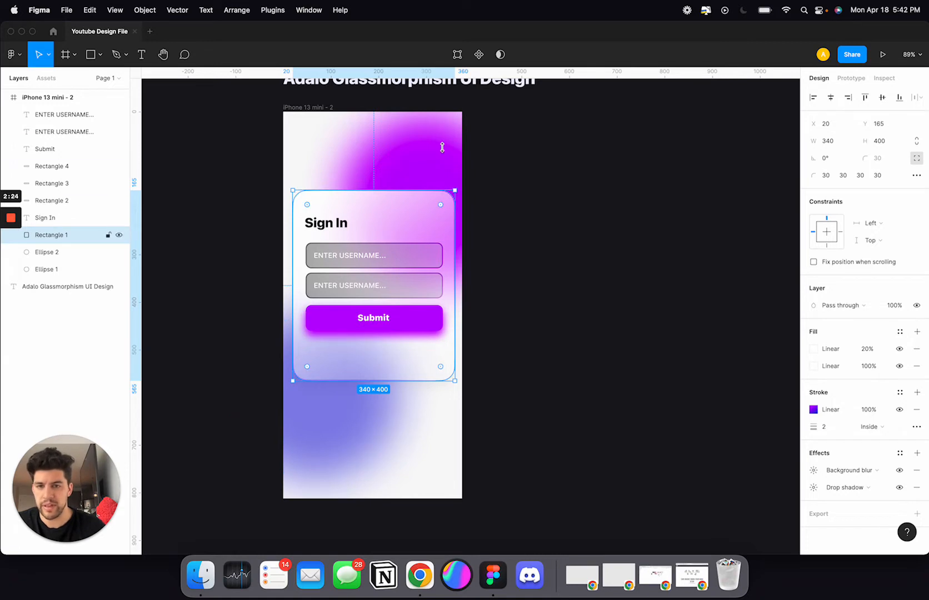
{"action": "left_click", "coordinate": [390, 139]}
{"action": "key", "text": "super+z"}
{"action": "key", "text": "super+z"}
{"action": "key", "text": "super+z"}
{"action": "key", "text": "super+z"}
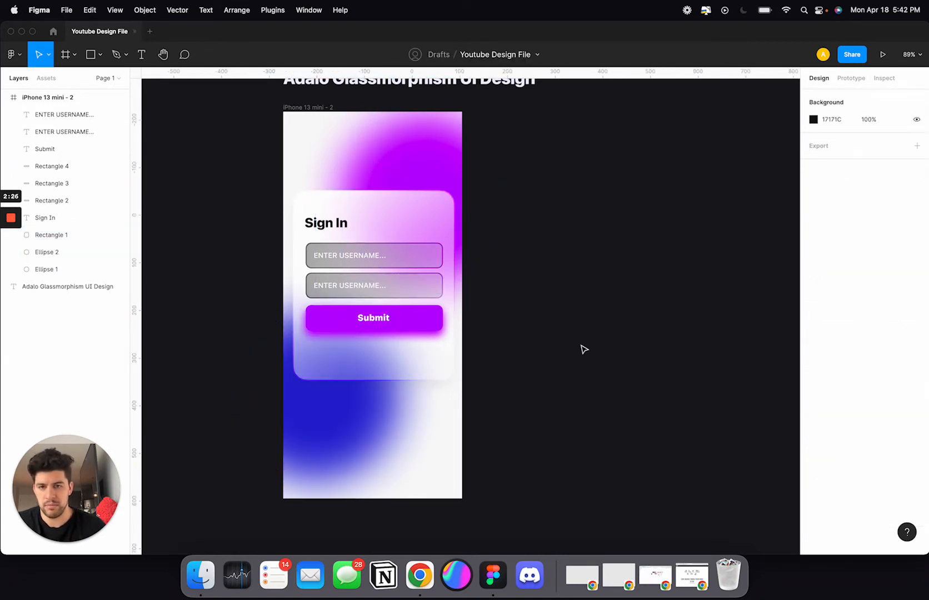
{"action": "key", "text": "super+z"}
{"action": "key", "text": "super+z"}
{"action": "key", "text": "super+z"}
{"action": "key", "text": "super+z"}
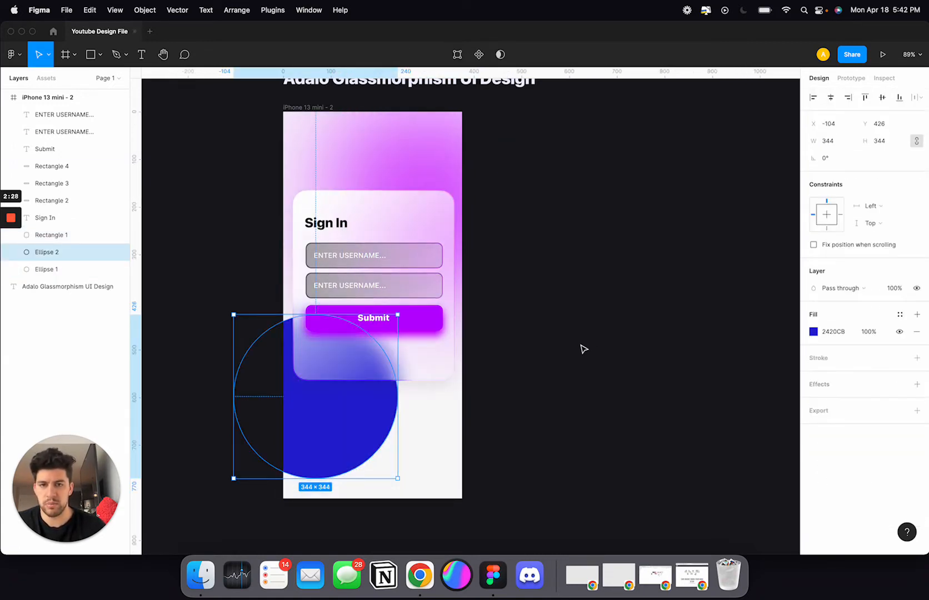
{"action": "key", "text": "super+z"}
{"action": "key", "text": "super+z"}
{"action": "left_click", "coordinate": [610, 280]}
{"action": "left_click", "coordinate": [419, 152]}
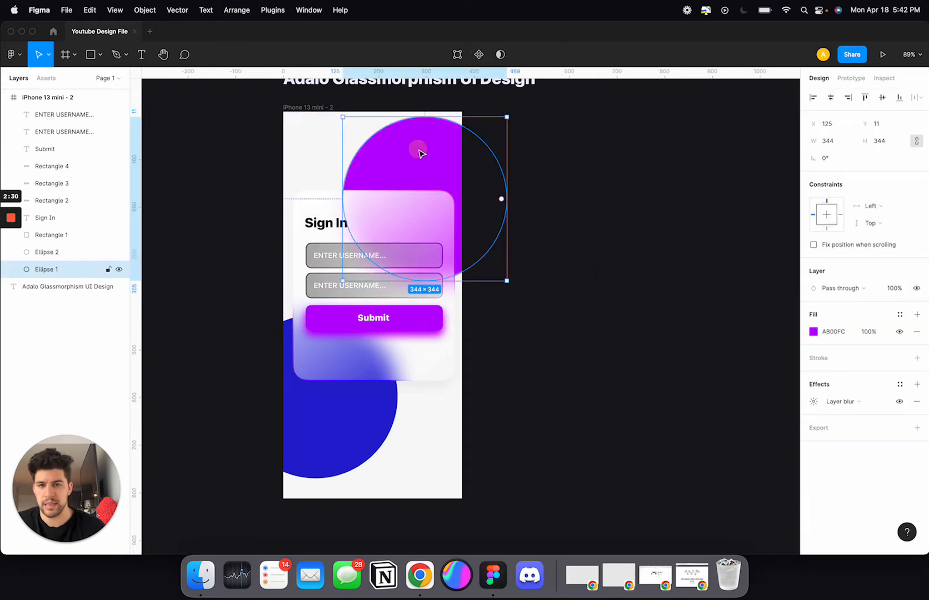
{"action": "left_click", "coordinate": [376, 419]}
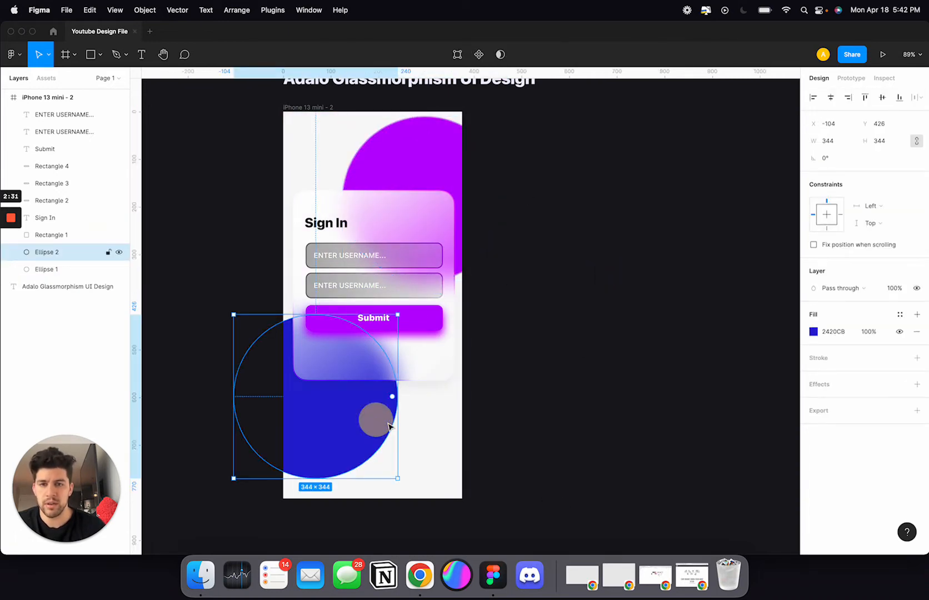
{"action": "left_click", "coordinate": [441, 144]}
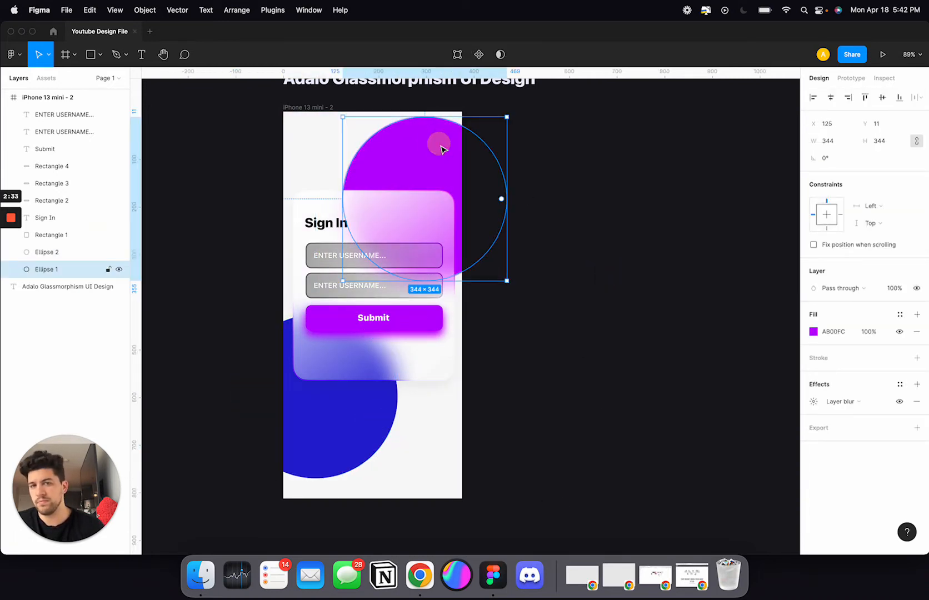
{"action": "left_click", "coordinate": [576, 351]}
{"action": "scroll", "coordinate": [502, 299], "scroll_direction": "left", "scroll_amount": 1}
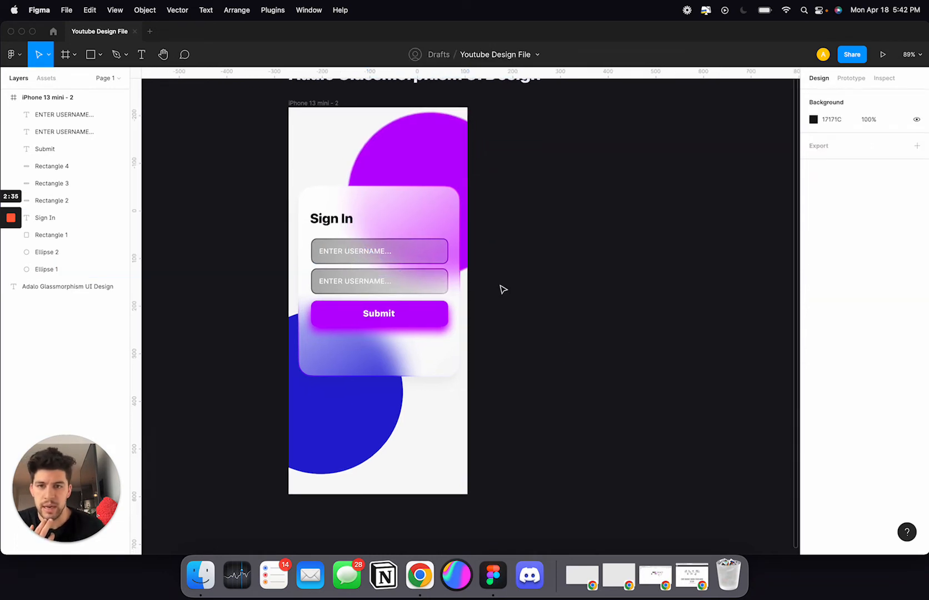
{"action": "left_click", "coordinate": [390, 171]}
{"action": "left_click", "coordinate": [531, 273]}
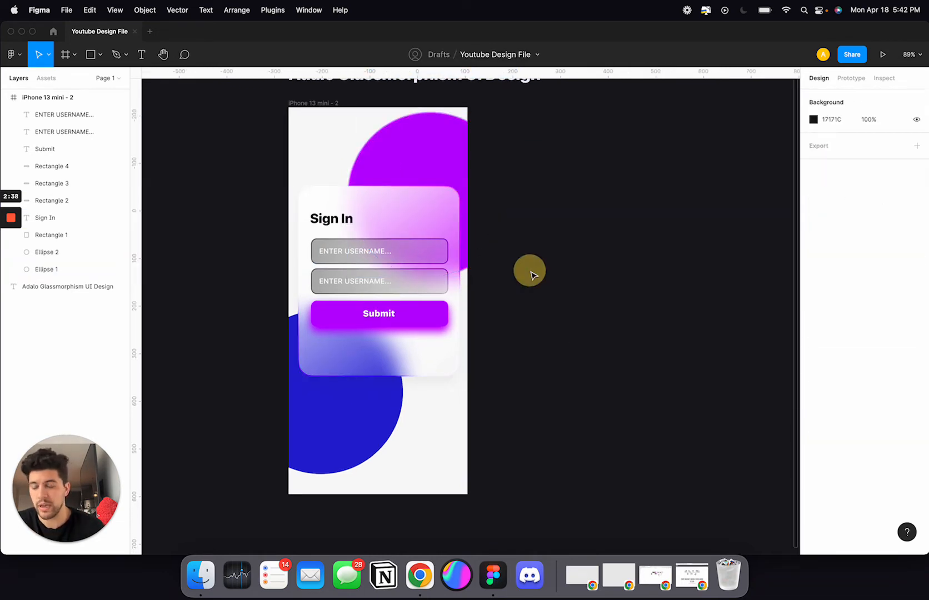
Switch to a new Chrome window, load adalo.com with the window enlarged, and go to the Adalo login
{"action": "right_click", "coordinate": [419, 575]}
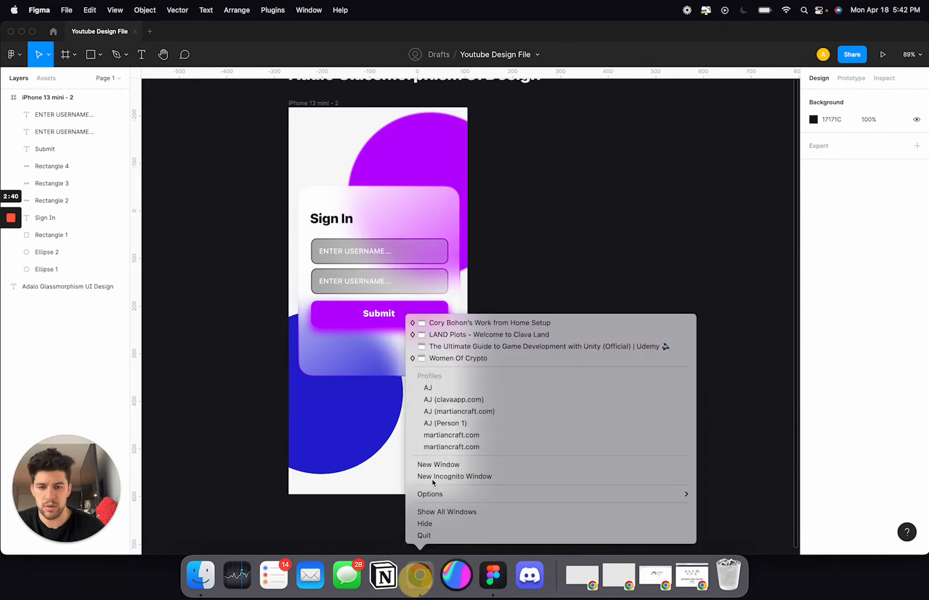
{"action": "left_click", "coordinate": [439, 465]}
{"action": "type", "text": "adalo.com"}
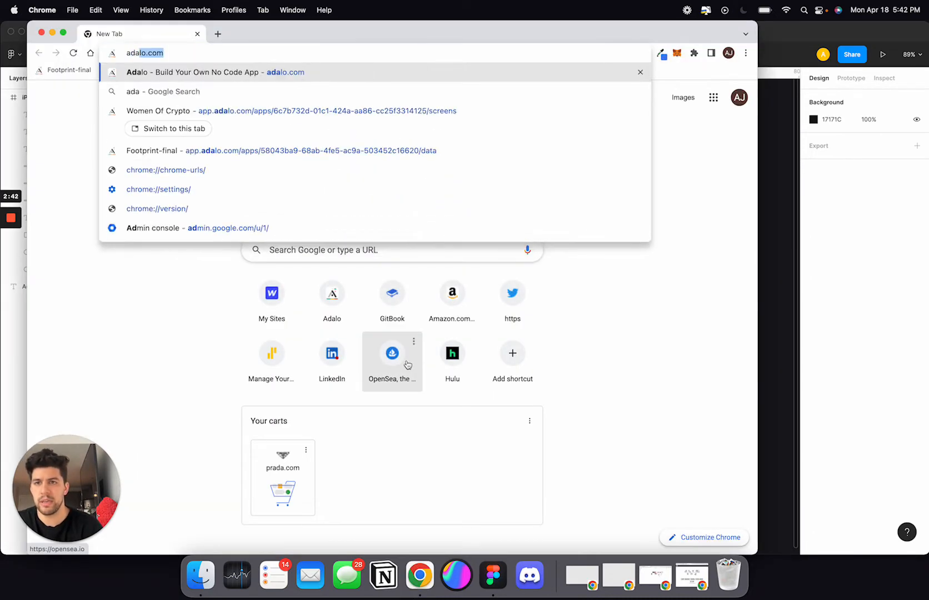
{"action": "key", "text": "Return"}
{"action": "double_click", "coordinate": [303, 33]}
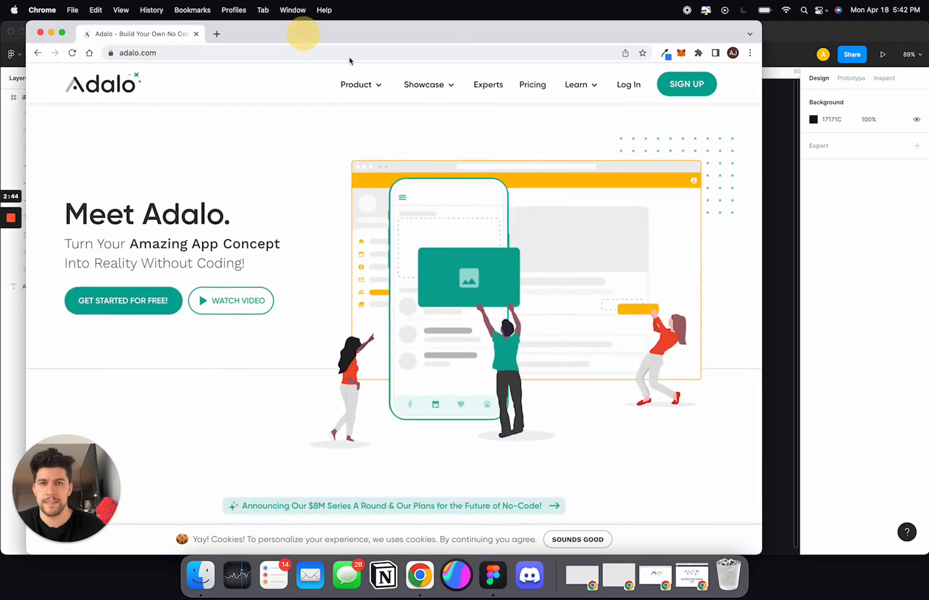
{"action": "left_click", "coordinate": [785, 85]}
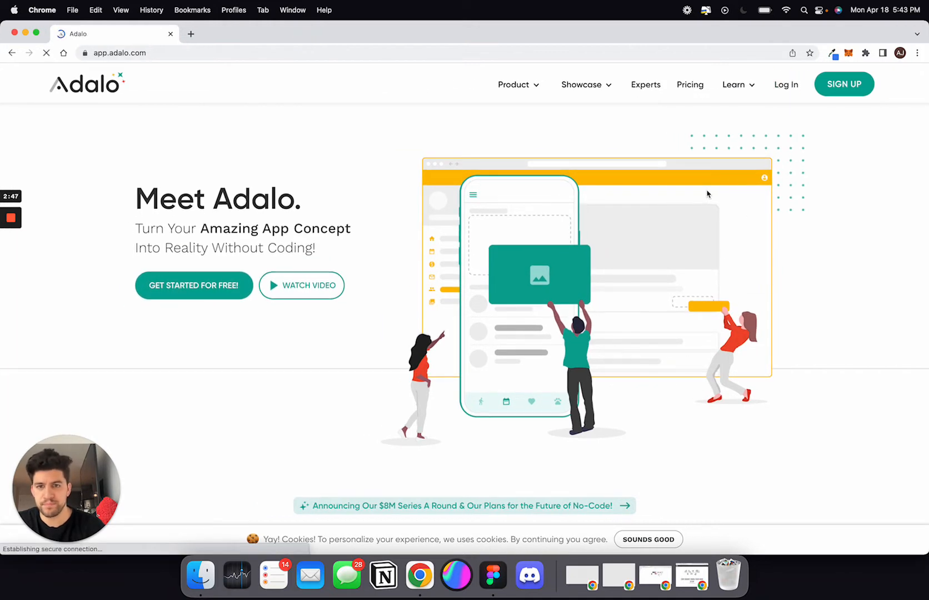
Create a new native mobile app from the Blank template, named Youtube Tutorial
{"action": "left_click", "coordinate": [458, 80]}
{"action": "left_click", "coordinate": [448, 285]}
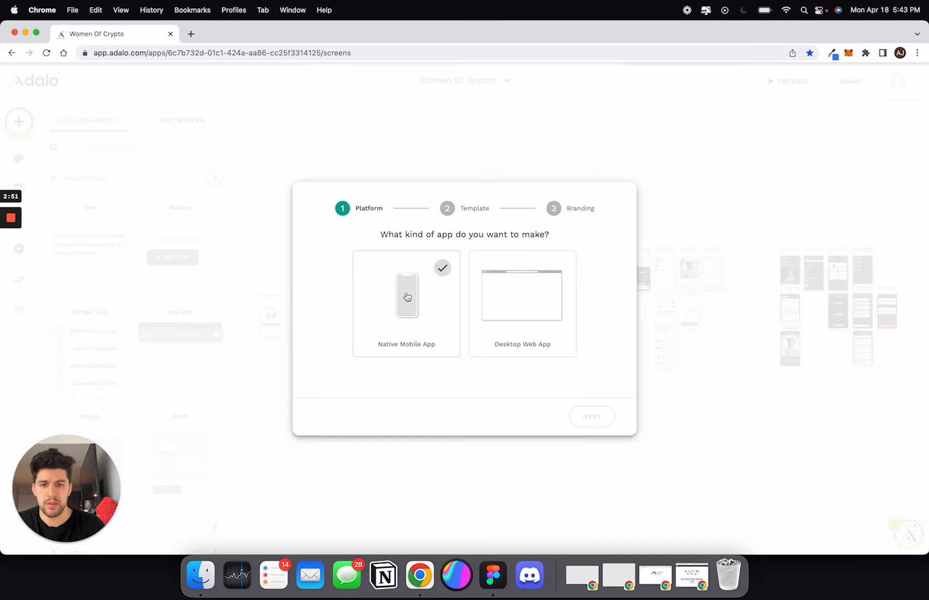
{"action": "left_click", "coordinate": [408, 297]}
{"action": "left_click", "coordinate": [591, 417]}
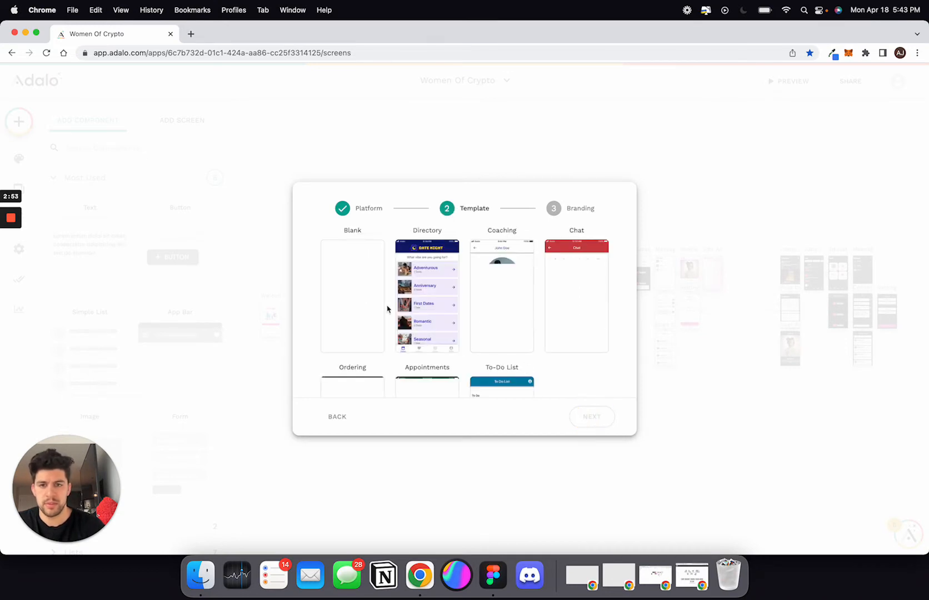
{"action": "left_click", "coordinate": [358, 290]}
{"action": "left_click", "coordinate": [591, 417]}
{"action": "left_click", "coordinate": [406, 258]}
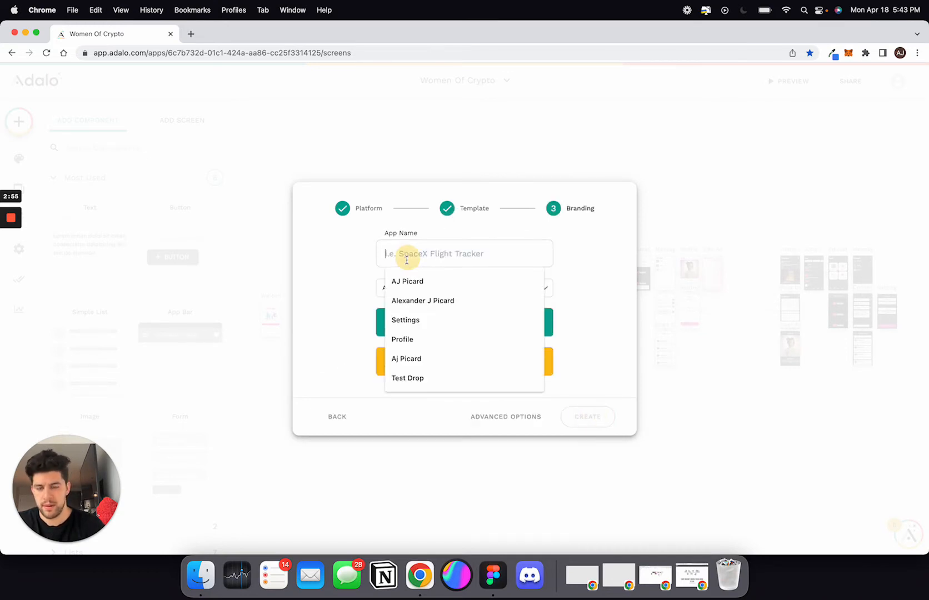
{"action": "type", "text": "Youtube Tutorial"}
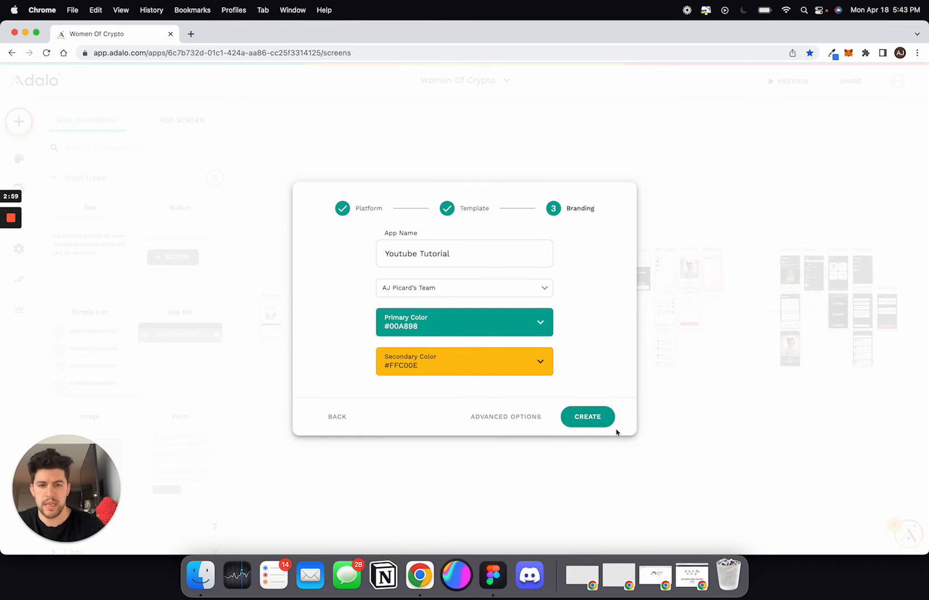
{"action": "left_click", "coordinate": [588, 417]}
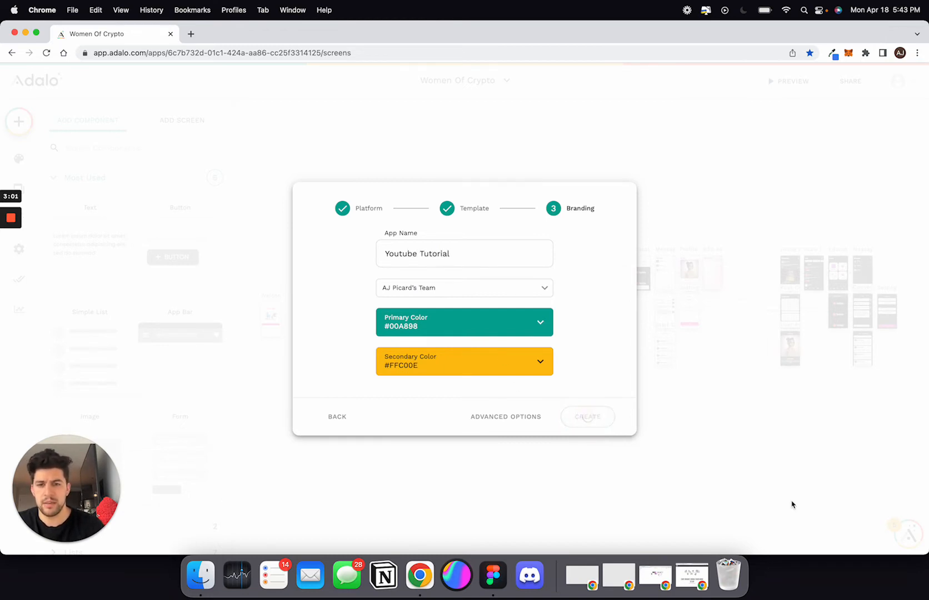
Delete the default Signup, Login and Home screens from the app
{"action": "left_click", "coordinate": [275, 161]}
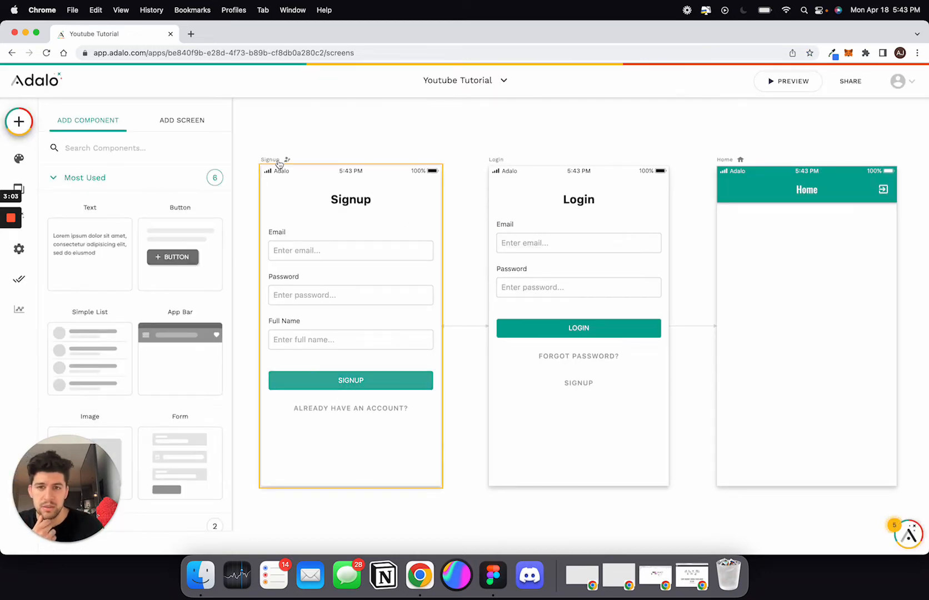
{"action": "key", "text": "BackSpace"}
{"action": "left_click", "coordinate": [490, 160]}
{"action": "key", "text": "BackSpace"}
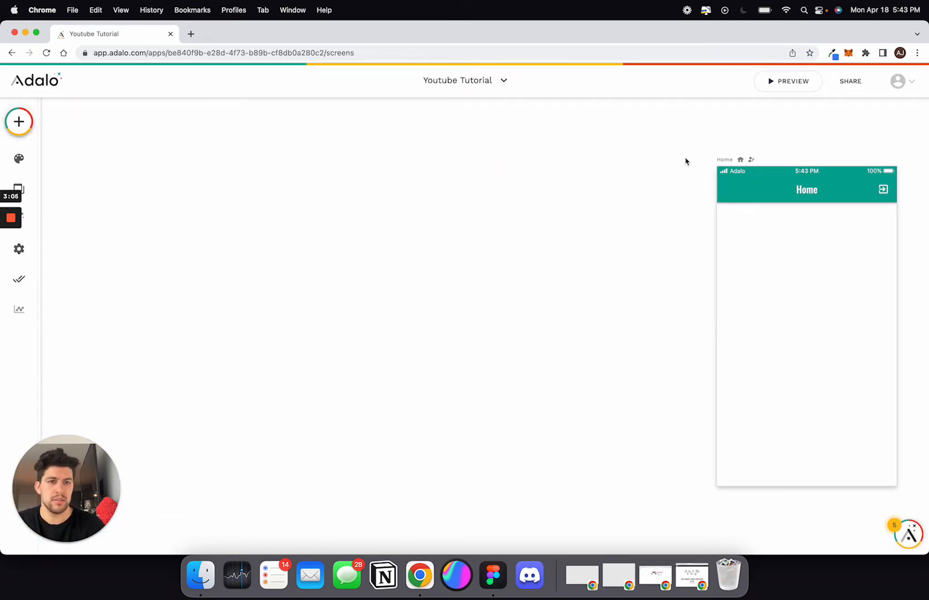
{"action": "left_click", "coordinate": [719, 159]}
{"action": "key", "text": "BackSpace"}
Add a blank screen named Glass Tutorial
{"action": "left_click", "coordinate": [19, 122]}
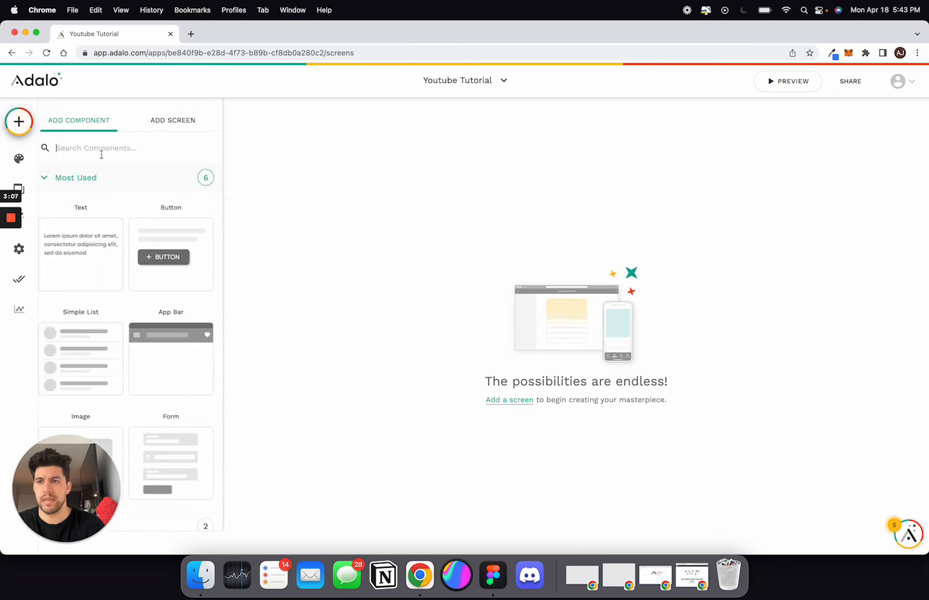
{"action": "left_click", "coordinate": [189, 120]}
{"action": "left_click", "coordinate": [93, 279]}
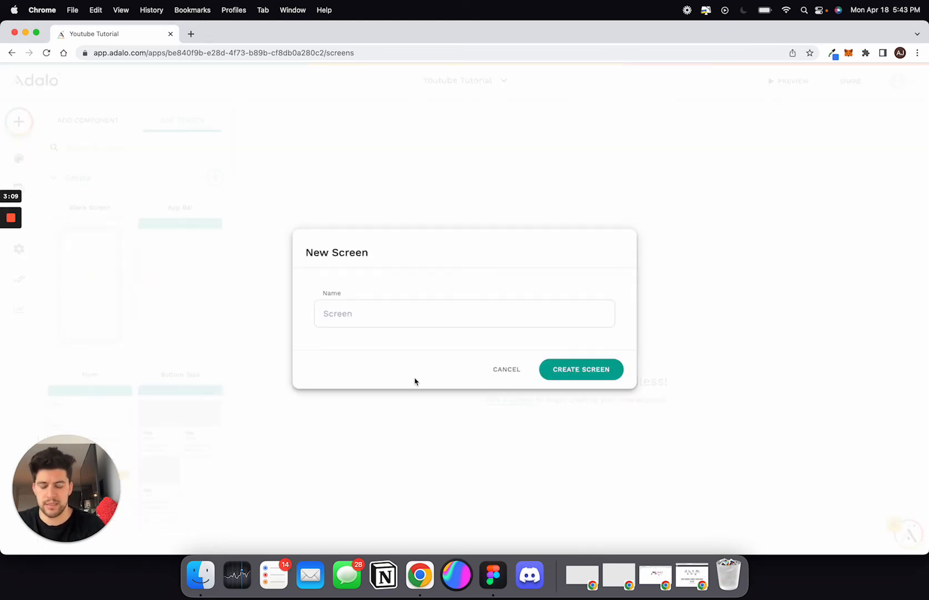
{"action": "type", "text": "G"}
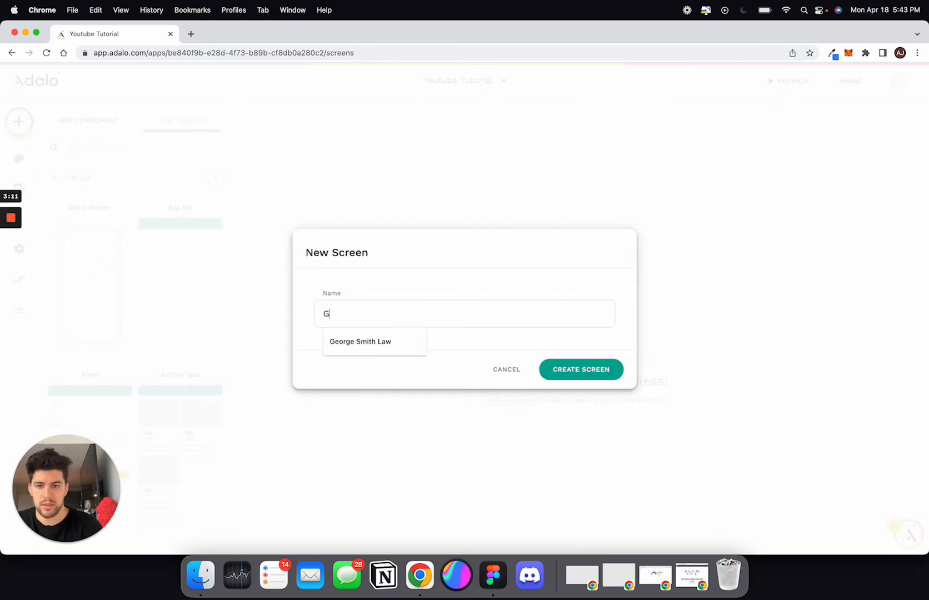
{"action": "type", "text": "lass Tutorial"}
{"action": "key", "text": "Return"}
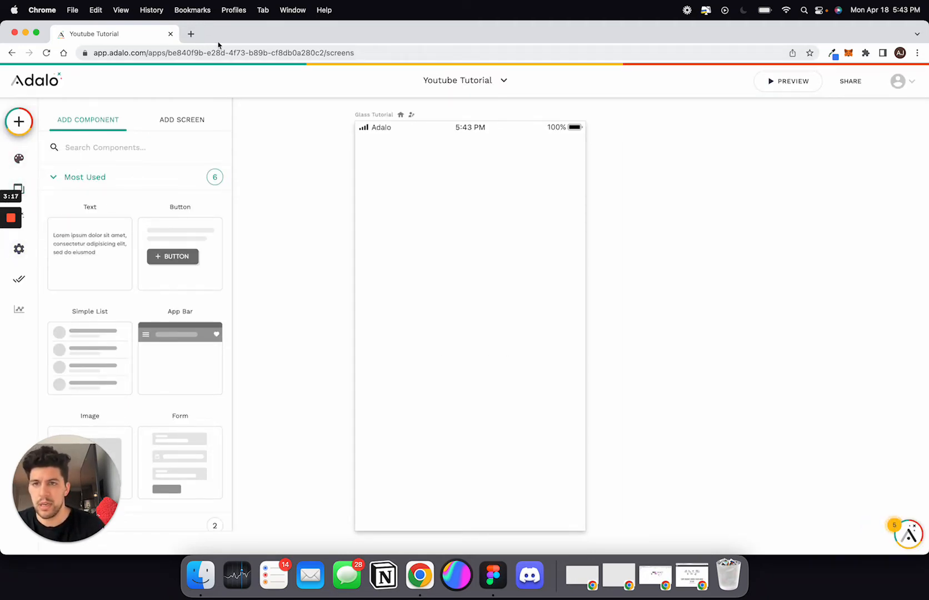
Try placing a Text component on the Glass Tutorial screen and remove it again
{"action": "left_click_drag", "start_coordinate": [215, 34], "coordinate": [234, 33]}
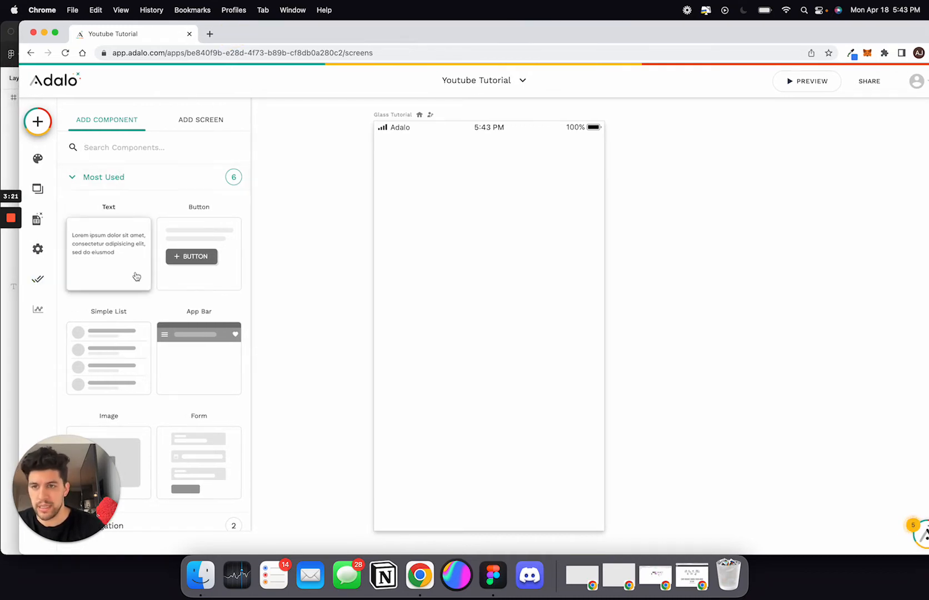
{"action": "scroll", "coordinate": [97, 234], "scroll_direction": "down", "scroll_amount": 1}
{"action": "left_click_drag", "start_coordinate": [98, 234], "coordinate": [439, 248]}
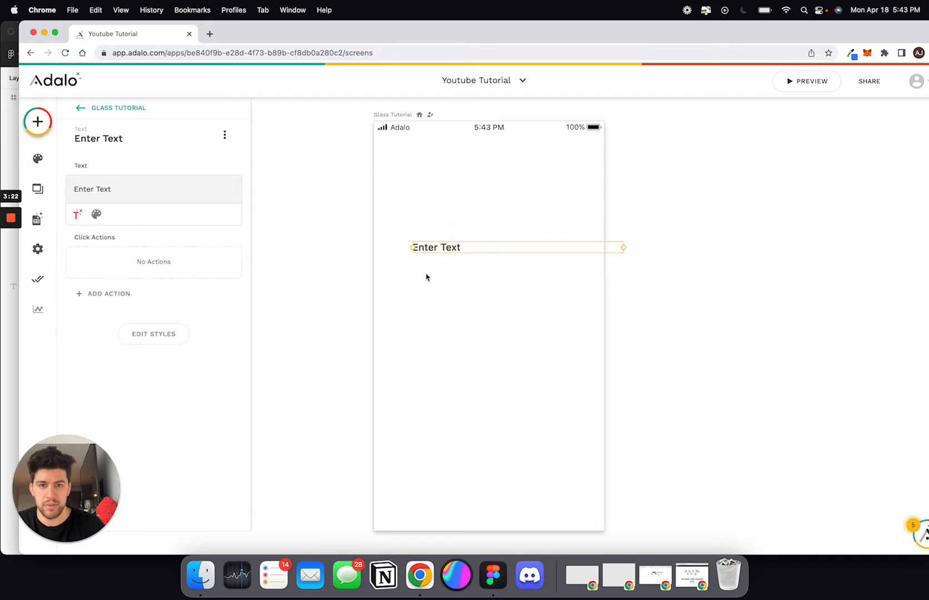
{"action": "key", "text": "BackSpace"}
Browse the available screen templates and their categories
{"action": "left_click", "coordinate": [38, 122]}
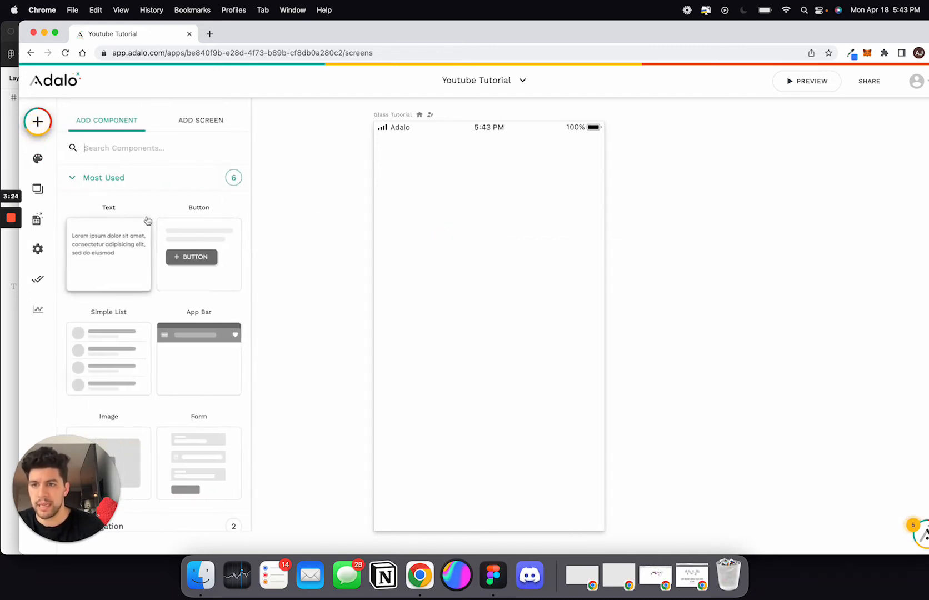
{"action": "left_click", "coordinate": [209, 126]}
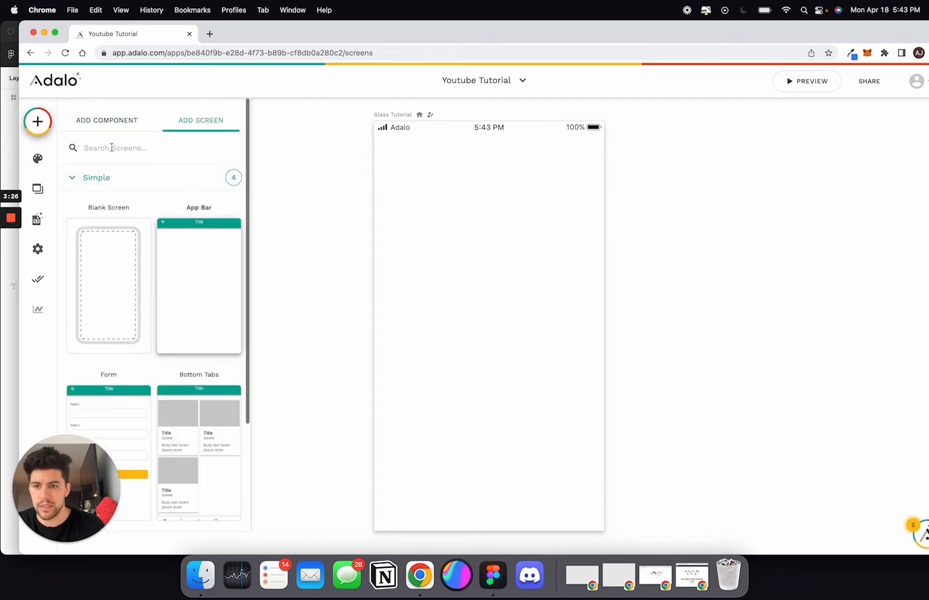
{"action": "scroll", "coordinate": [182, 336], "scroll_direction": "down", "scroll_amount": 4}
{"action": "scroll", "coordinate": [181, 337], "scroll_direction": "down", "scroll_amount": 1}
{"action": "scroll", "coordinate": [148, 297], "scroll_direction": "up", "scroll_amount": 5}
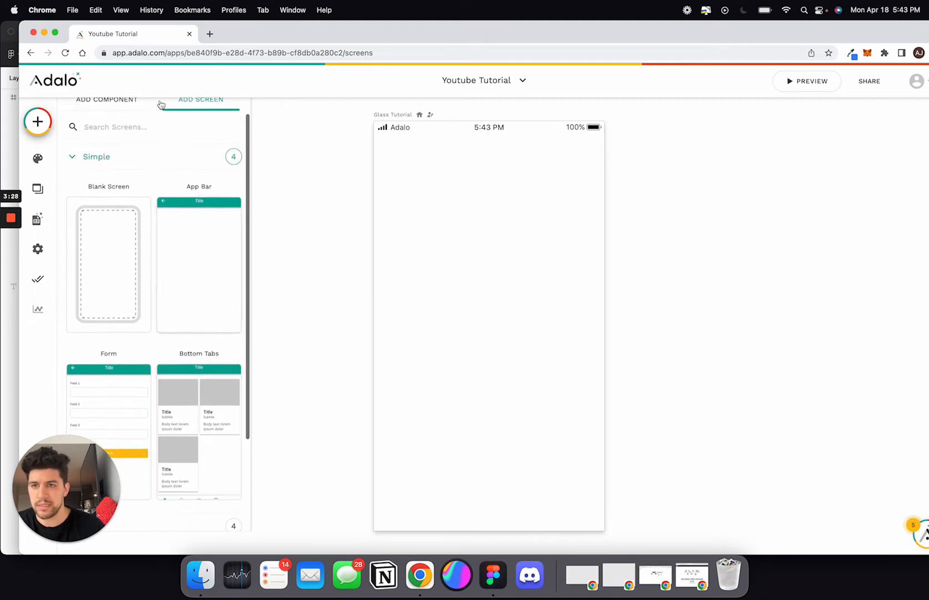
{"action": "scroll", "coordinate": [199, 292], "scroll_direction": "down", "scroll_amount": 5}
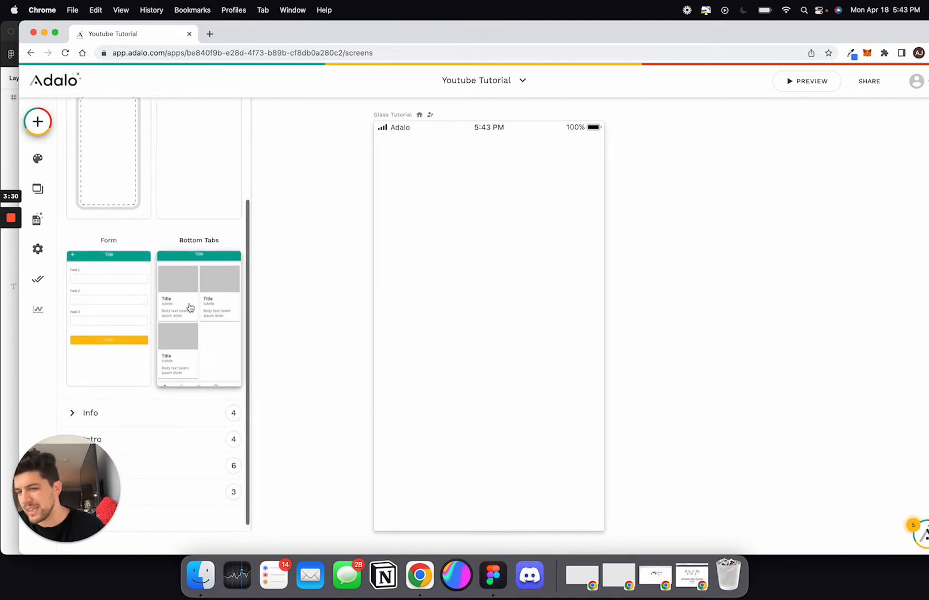
{"action": "scroll", "coordinate": [188, 310], "scroll_direction": "down", "scroll_amount": 1}
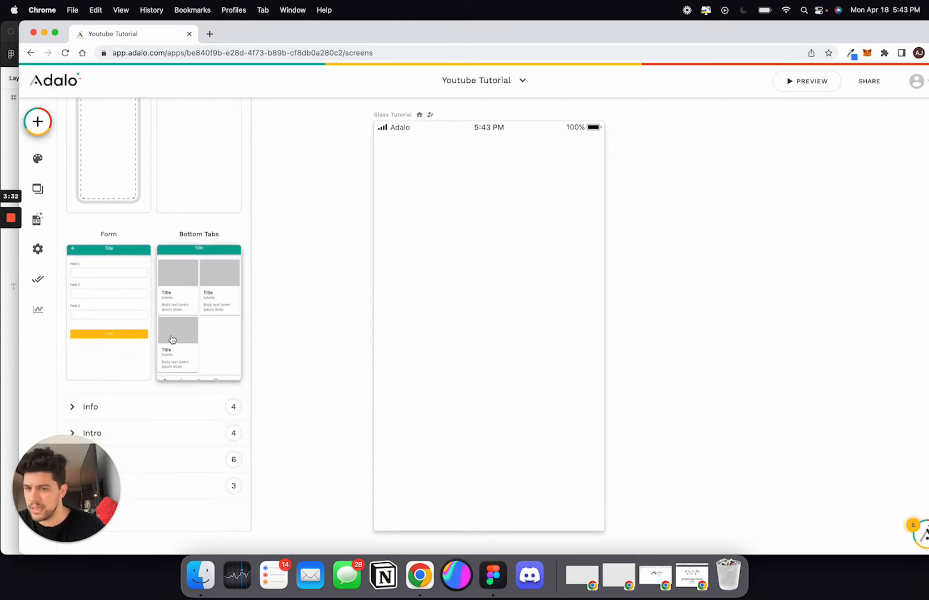
{"action": "scroll", "coordinate": [170, 342], "scroll_direction": "up", "scroll_amount": 5}
{"action": "left_click", "coordinate": [73, 152]}
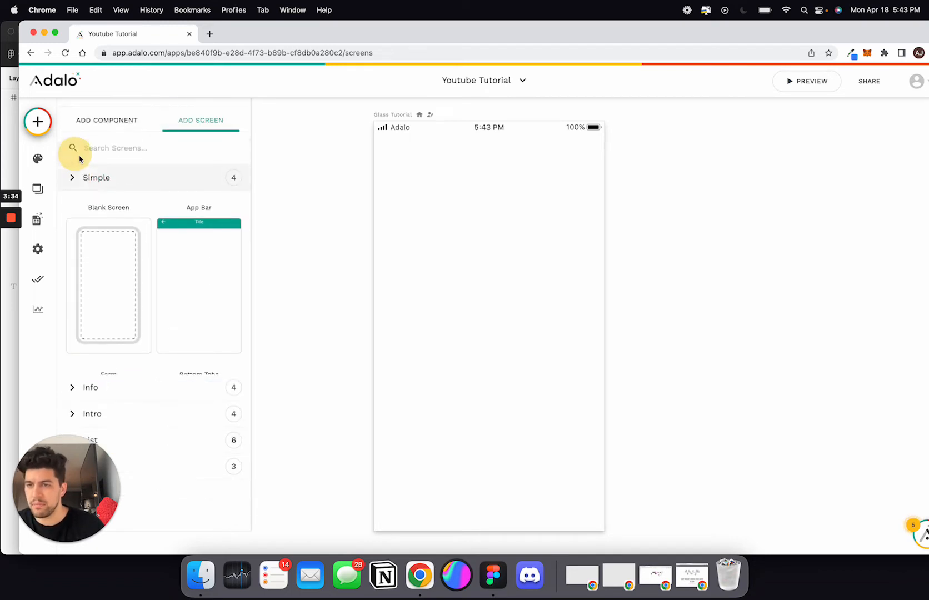
Look over the app's database collections and the Glass Tutorial screen's component, action and data settings
{"action": "left_click", "coordinate": [37, 220]}
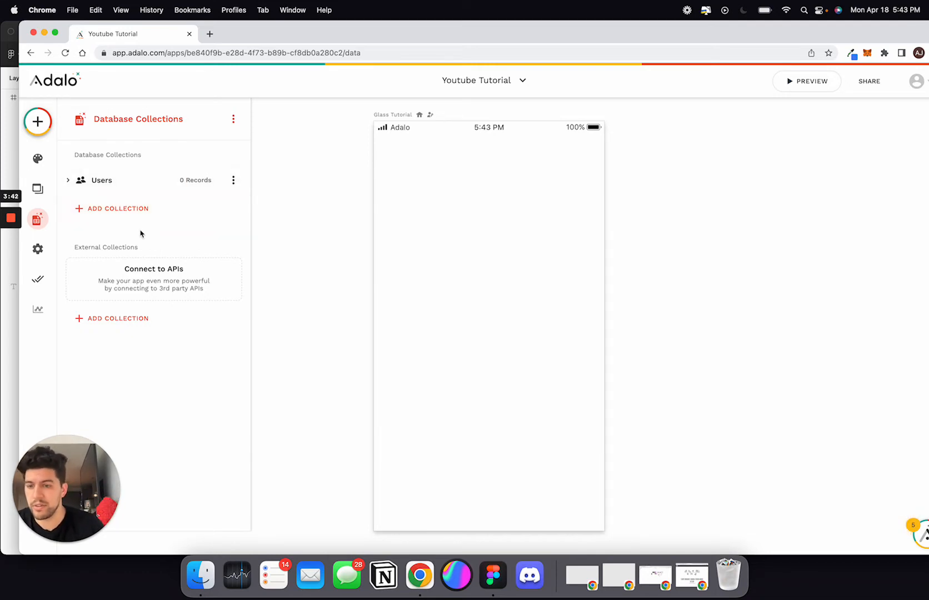
{"action": "left_click", "coordinate": [85, 203]}
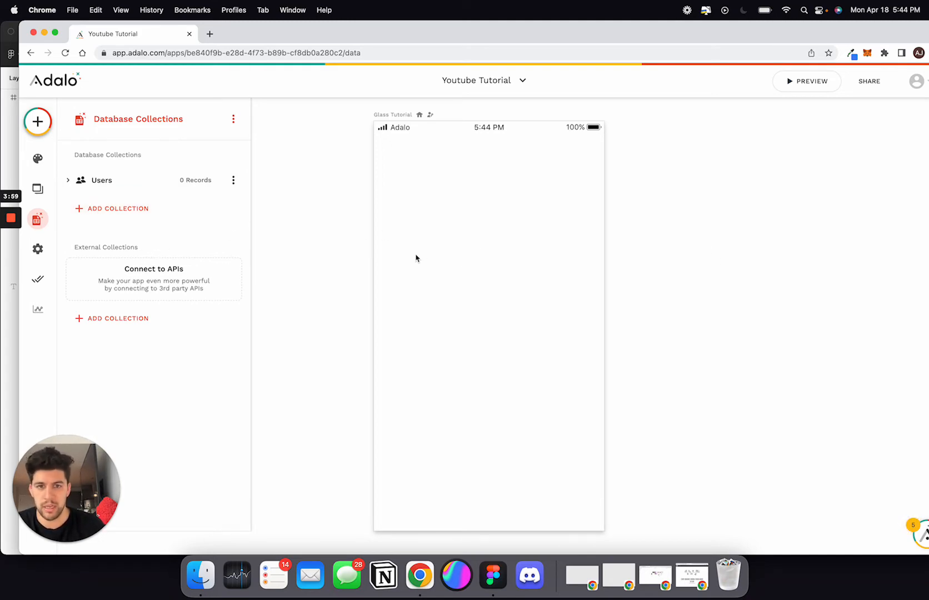
{"action": "left_click", "coordinate": [410, 136]}
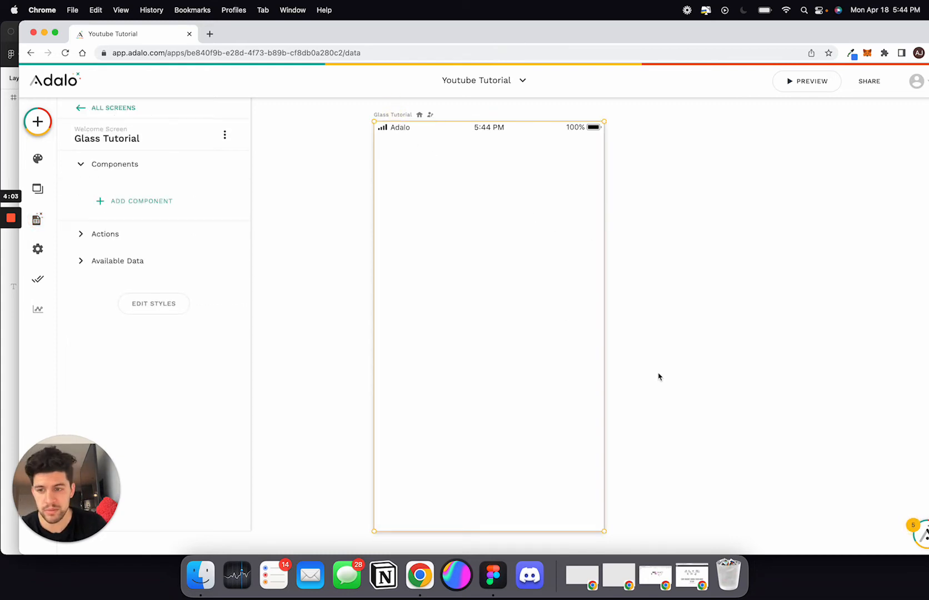
{"action": "scroll", "coordinate": [544, 291], "scroll_direction": "down", "scroll_amount": 1}
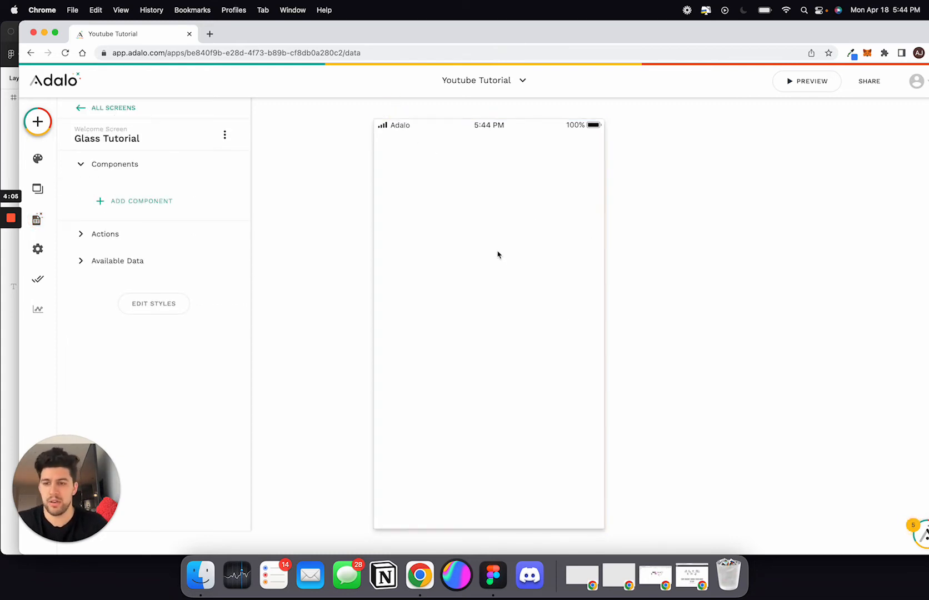
{"action": "scroll", "coordinate": [531, 265], "scroll_direction": "right", "scroll_amount": 1}
{"action": "scroll", "coordinate": [529, 264], "scroll_direction": "up", "scroll_amount": 1}
{"action": "scroll", "coordinate": [530, 265], "scroll_direction": "left", "scroll_amount": 1}
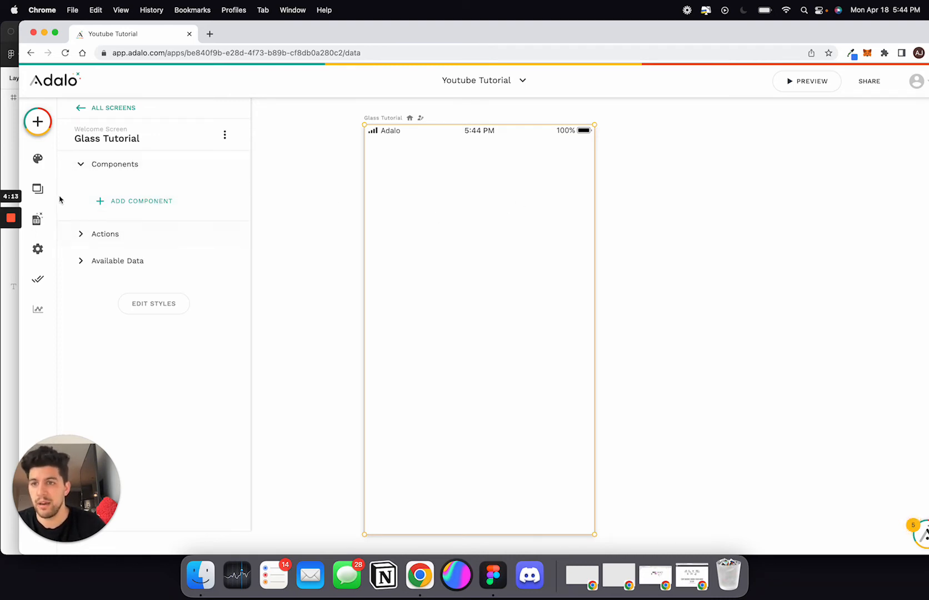
Switch to Figma and change the second input field's placeholder text to "ENTER PASSWORD..."
{"action": "left_click", "coordinate": [497, 587]}
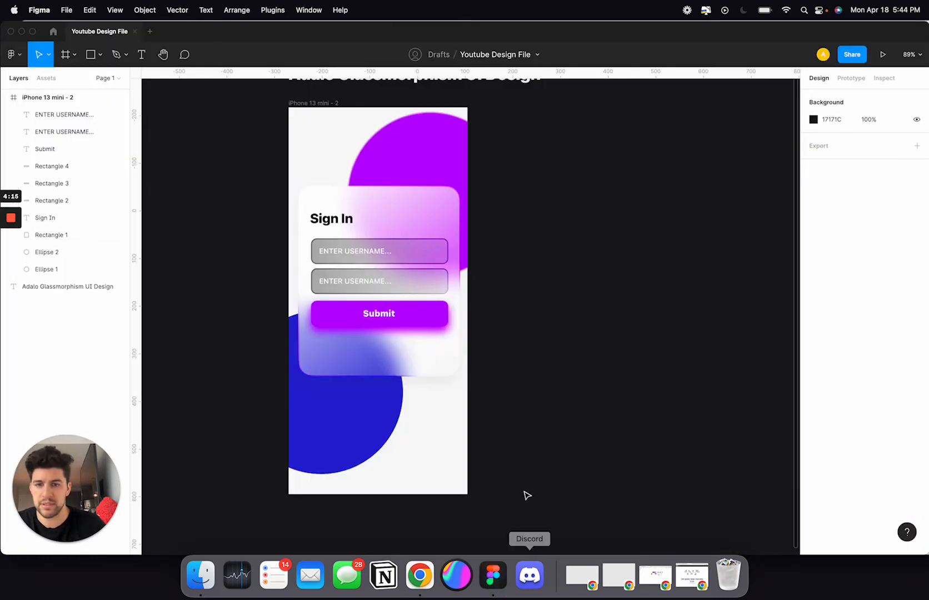
{"action": "left_click", "coordinate": [322, 251]}
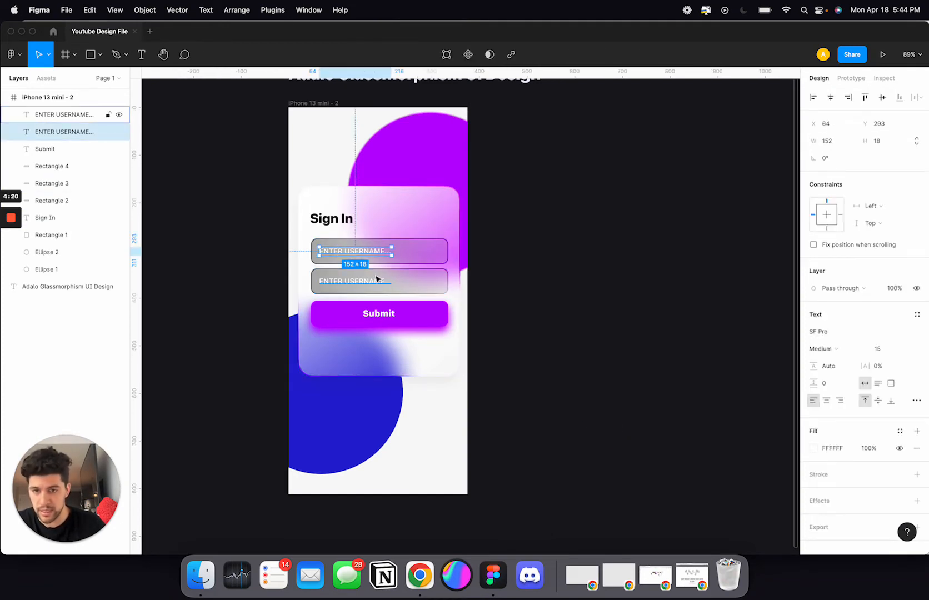
{"action": "left_click", "coordinate": [356, 281]}
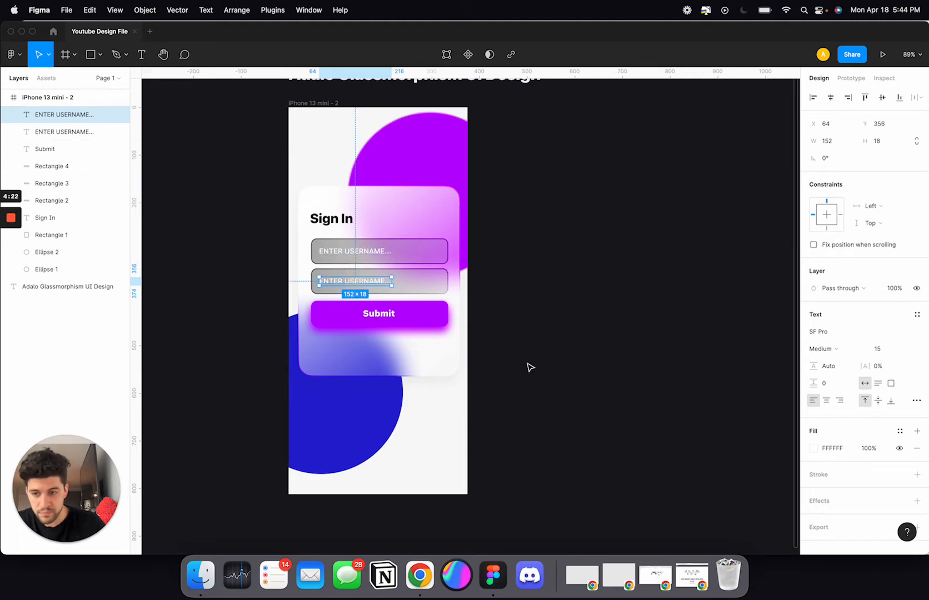
{"action": "double_click", "coordinate": [365, 277]}
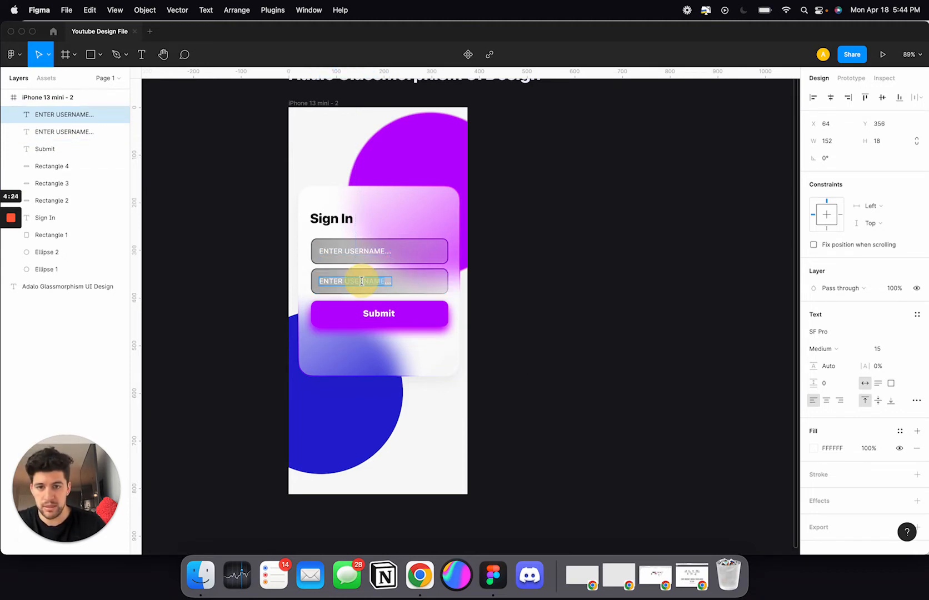
{"action": "type", "text": "Pas"}
{"action": "key", "text": "BackSpace"}
{"action": "key", "text": "BackSpace"}
{"action": "type", "text": "ASSWORD"}
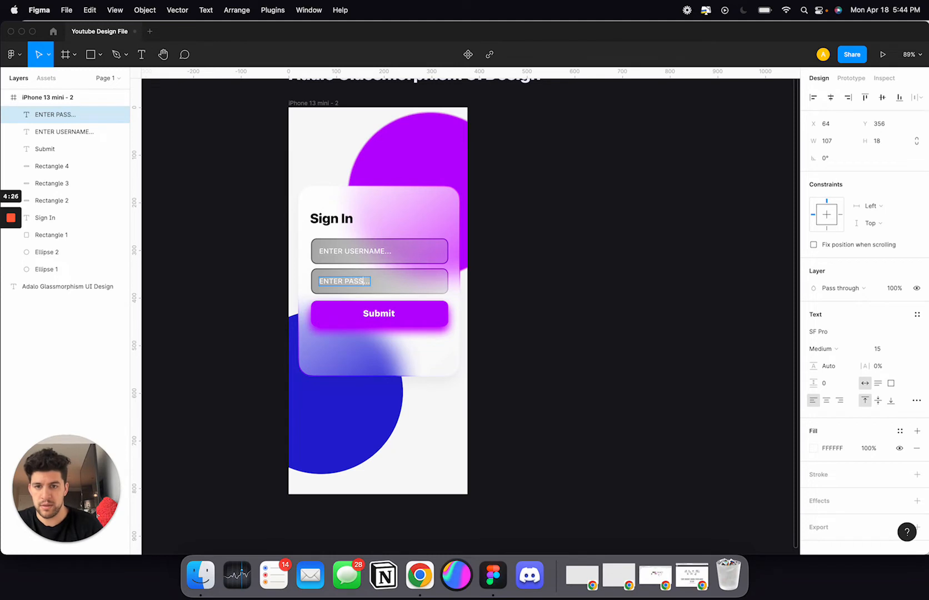
{"action": "key", "text": "Escape"}
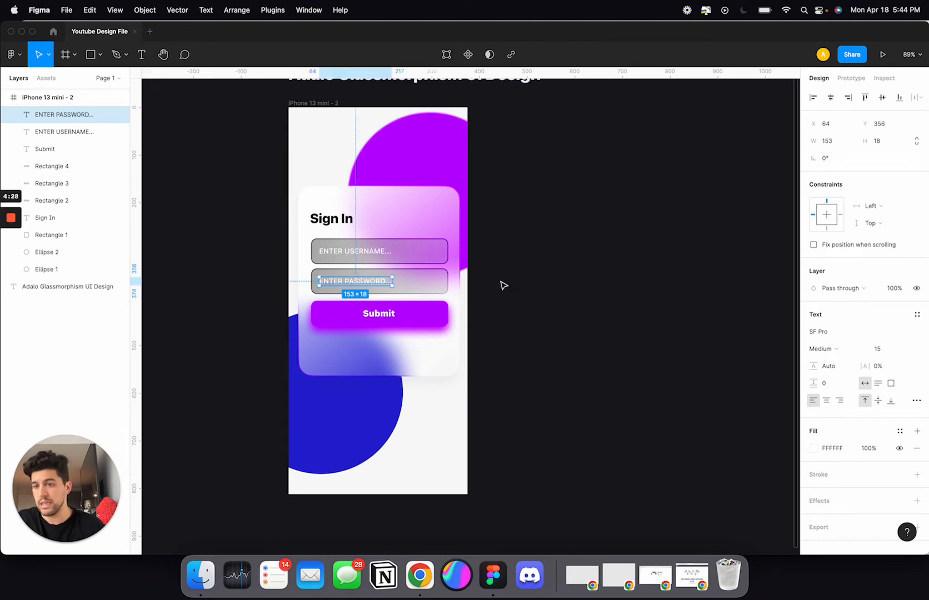
Inspect the Submit button, the Sign In heading and the two background circles in the iPhone 13 mini frame
{"action": "left_click", "coordinate": [405, 318]}
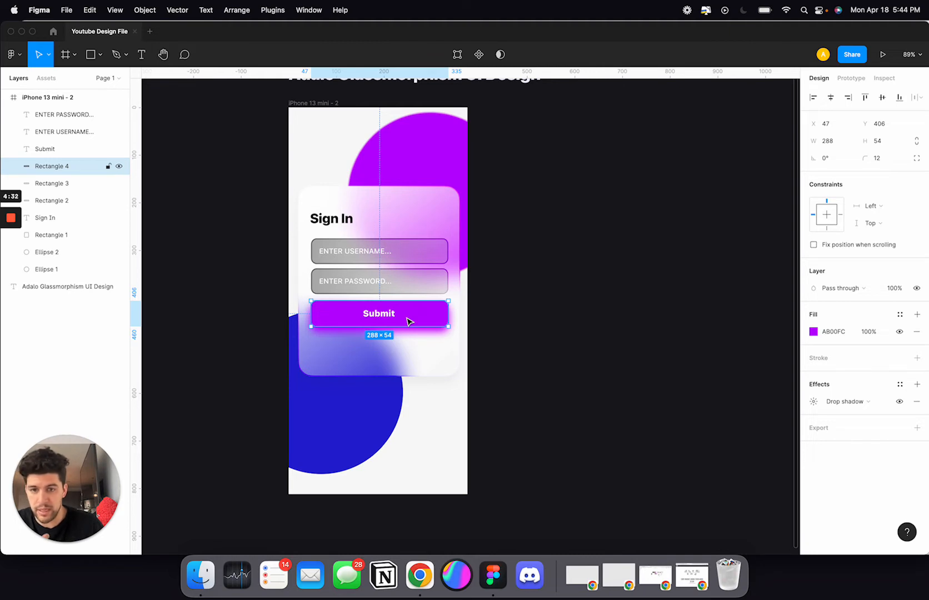
{"action": "left_click", "coordinate": [666, 239]}
{"action": "left_click", "coordinate": [348, 228]}
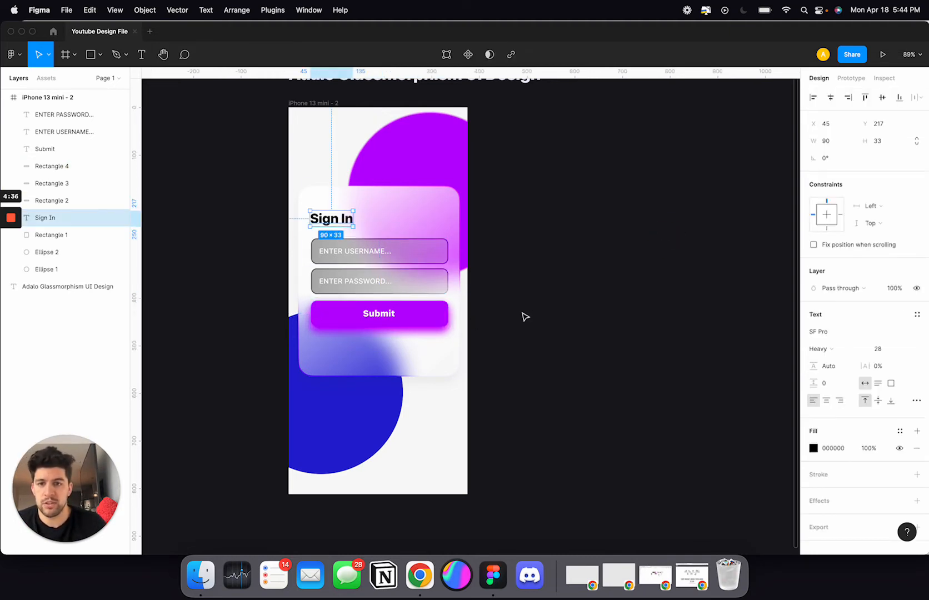
{"action": "left_click", "coordinate": [544, 253]}
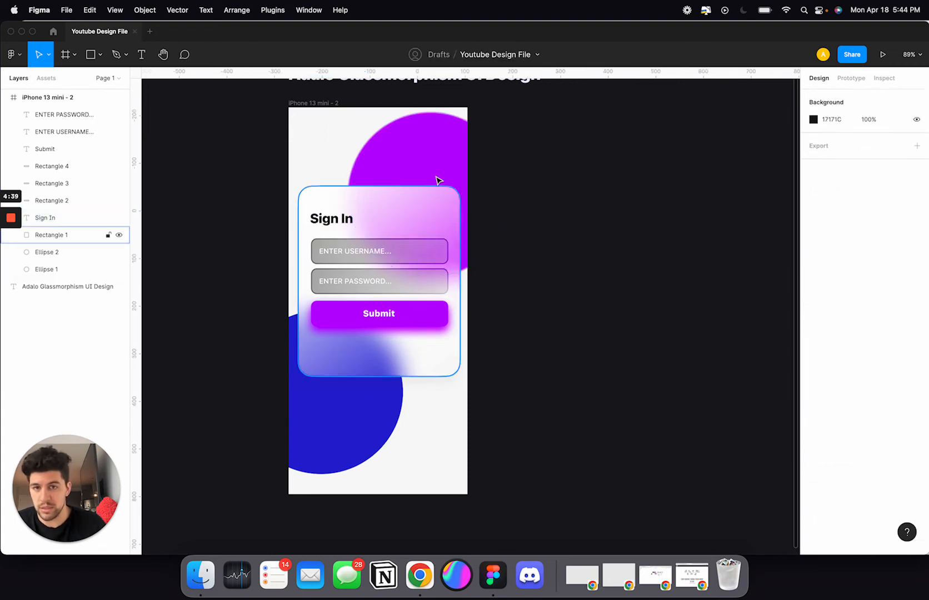
{"action": "left_click", "coordinate": [425, 164]}
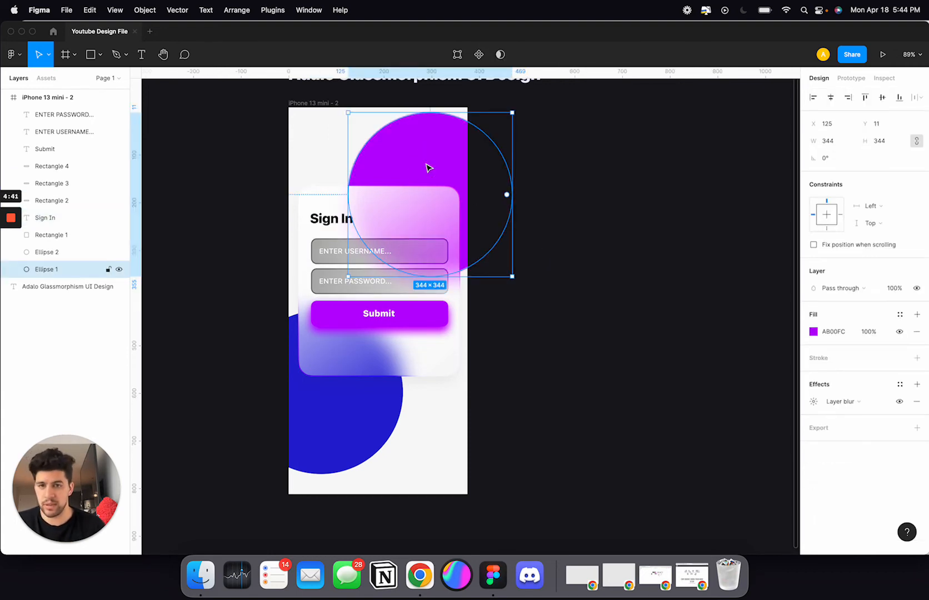
{"action": "scroll", "coordinate": [349, 432], "scroll_direction": "up", "scroll_amount": 3}
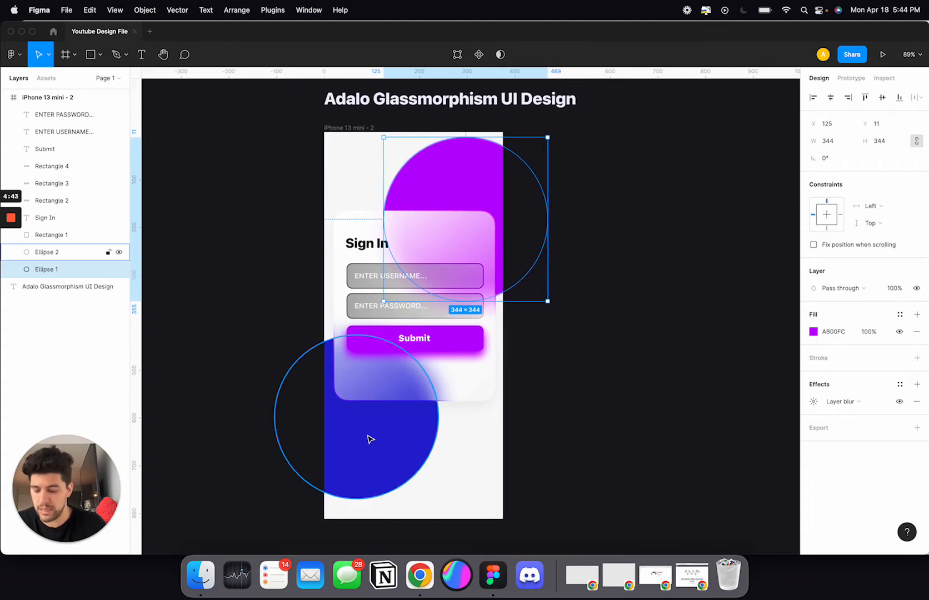
{"action": "left_click", "coordinate": [389, 443], "text": "shift"}
{"action": "left_click", "coordinate": [632, 340]}
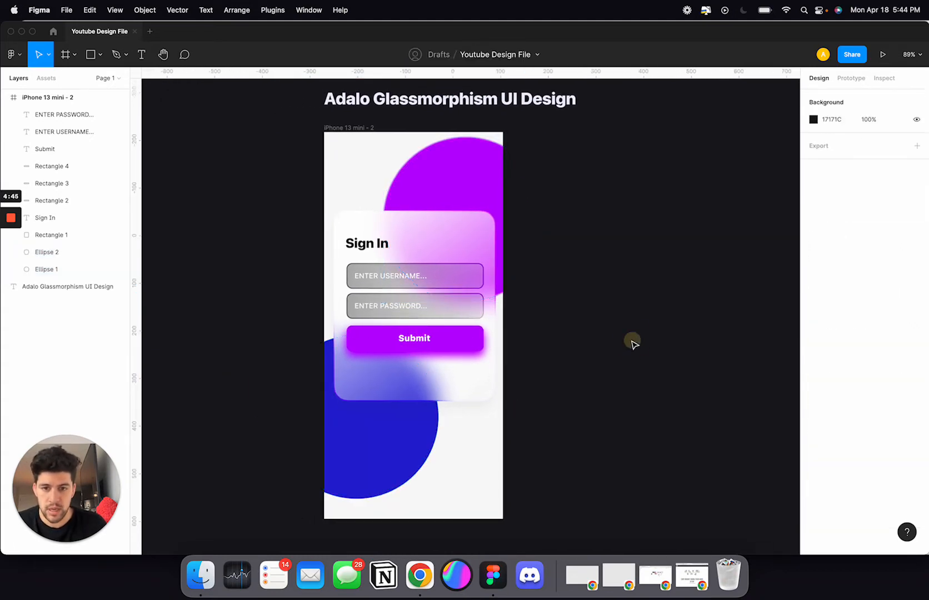
Hide the "ENTER USERNAME..." and "ENTER PASSWORD..." placeholder texts in the two input fields
{"action": "left_click", "coordinate": [409, 312]}
{"action": "left_click", "coordinate": [414, 276], "text": "shift"}
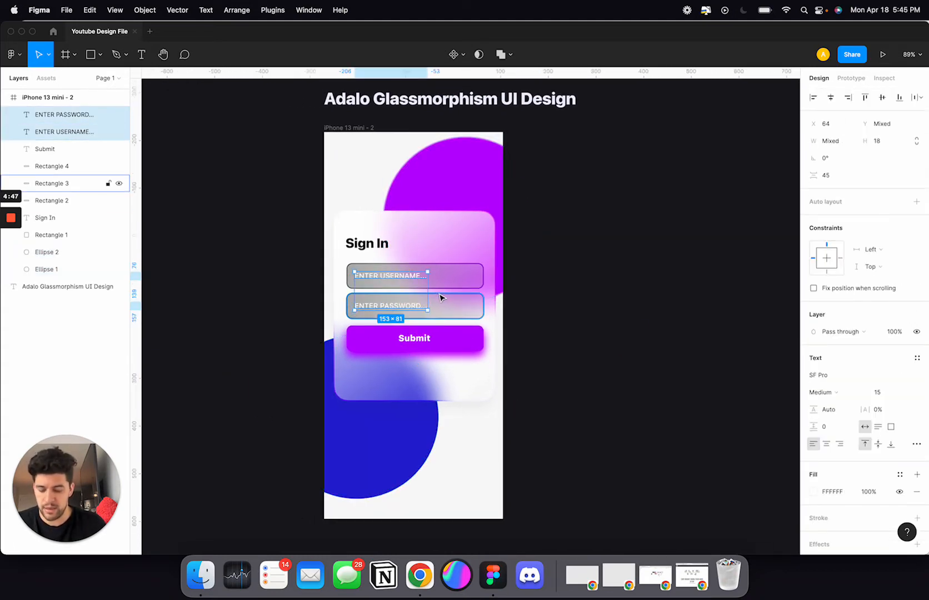
{"action": "key", "text": "shift+super+h"}
{"action": "left_click", "coordinate": [625, 376]}
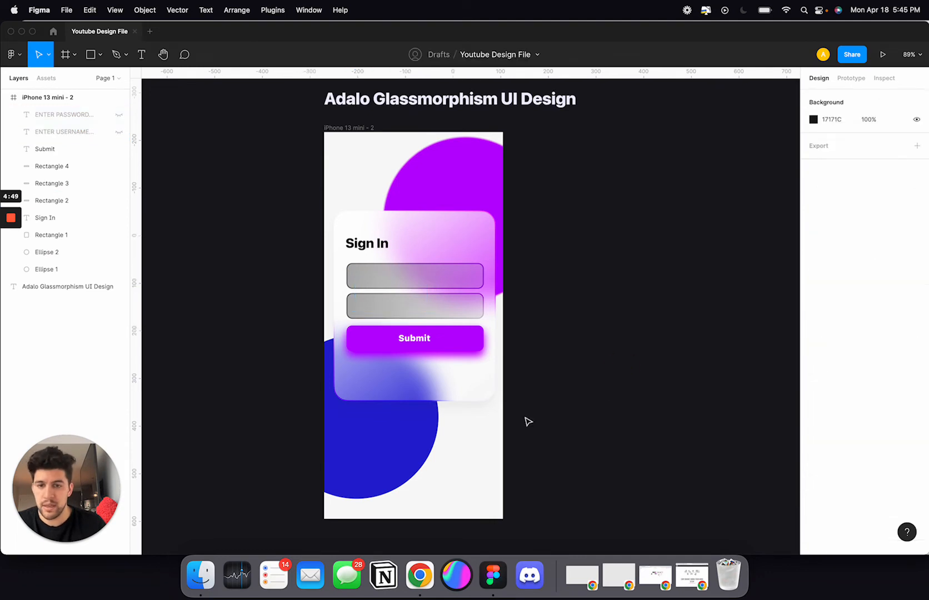
Try grouping both circles, the glass card, the Sign In heading, the input fields and the button rectangle together, and undo the grouping
{"action": "left_click", "coordinate": [456, 204]}
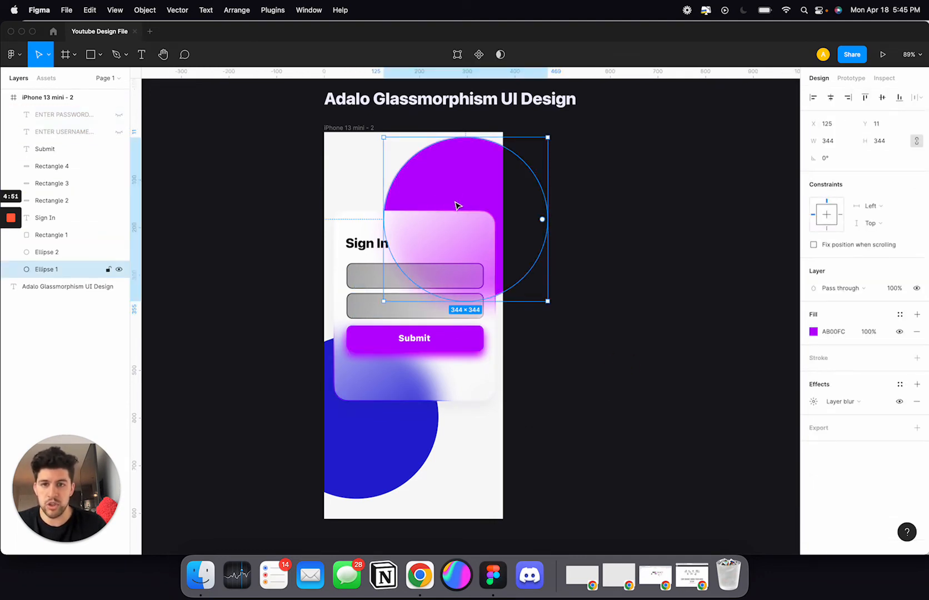
{"action": "left_click", "coordinate": [477, 244], "text": "shift"}
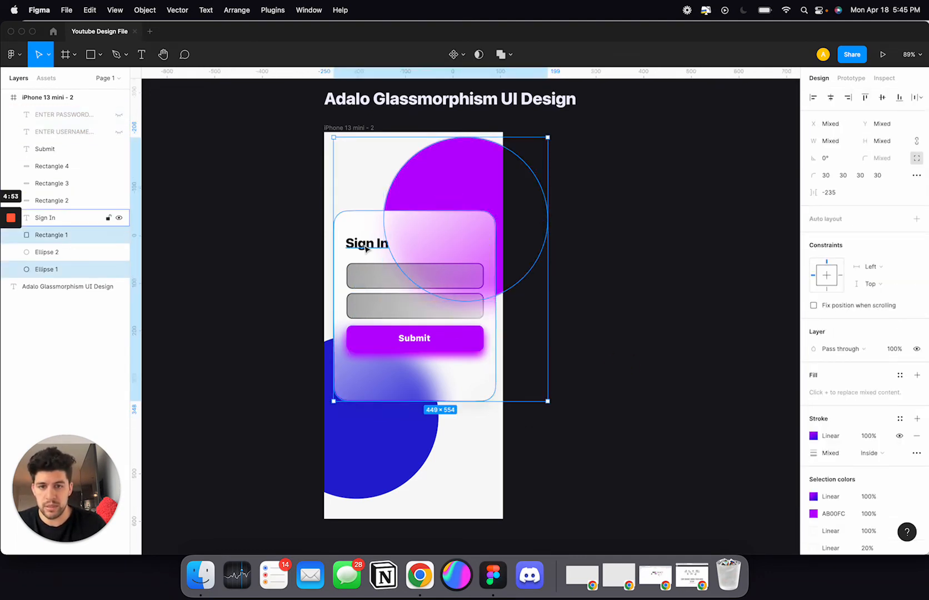
{"action": "left_click", "coordinate": [366, 244], "text": "shift"}
{"action": "left_click", "coordinate": [371, 280], "text": "shift"}
{"action": "left_click", "coordinate": [382, 305], "text": "shift"}
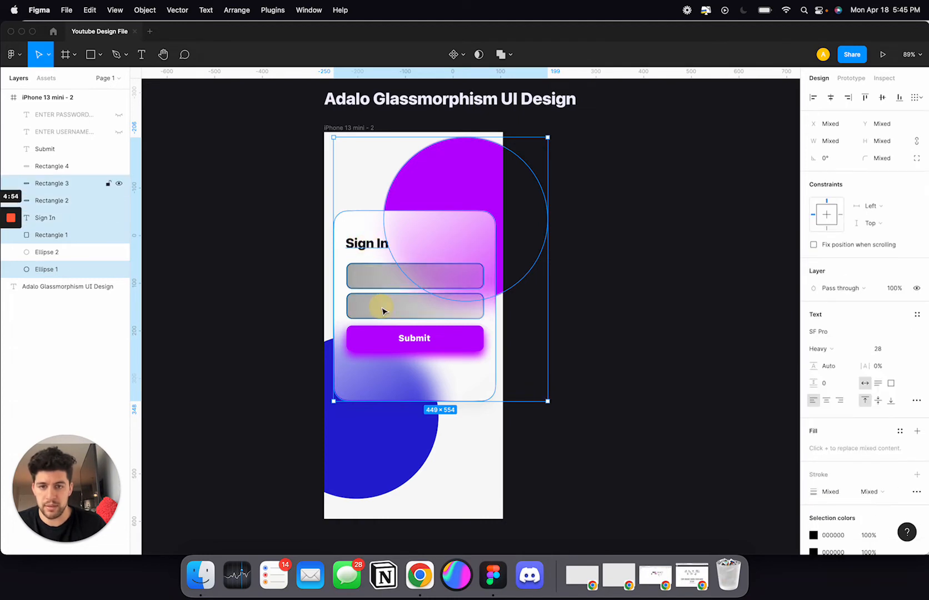
{"action": "left_click", "coordinate": [378, 338], "text": "shift"}
{"action": "left_click", "coordinate": [378, 460], "text": "shift"}
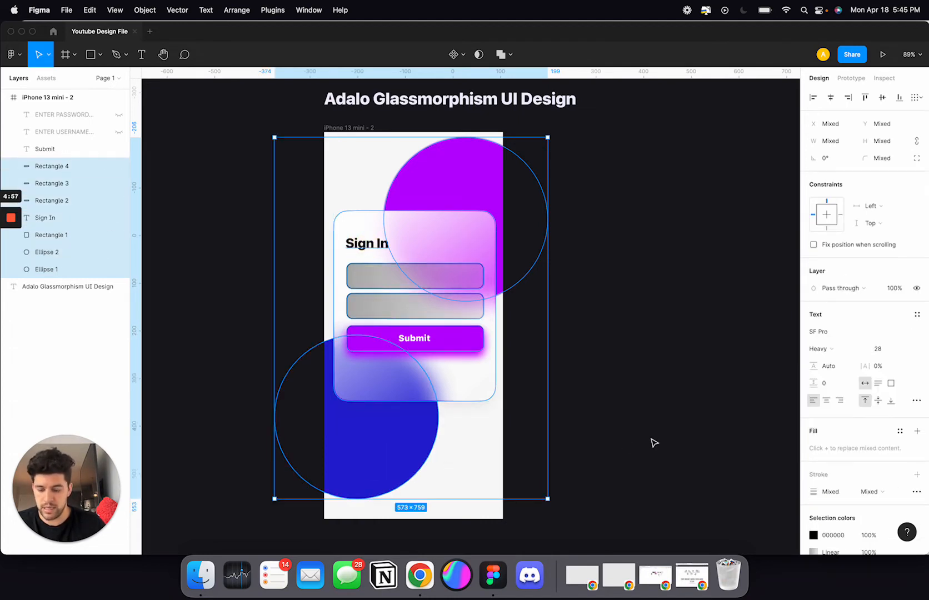
{"action": "key", "text": "super+g"}
{"action": "left_click", "coordinate": [633, 432]}
{"action": "left_click", "coordinate": [427, 322]}
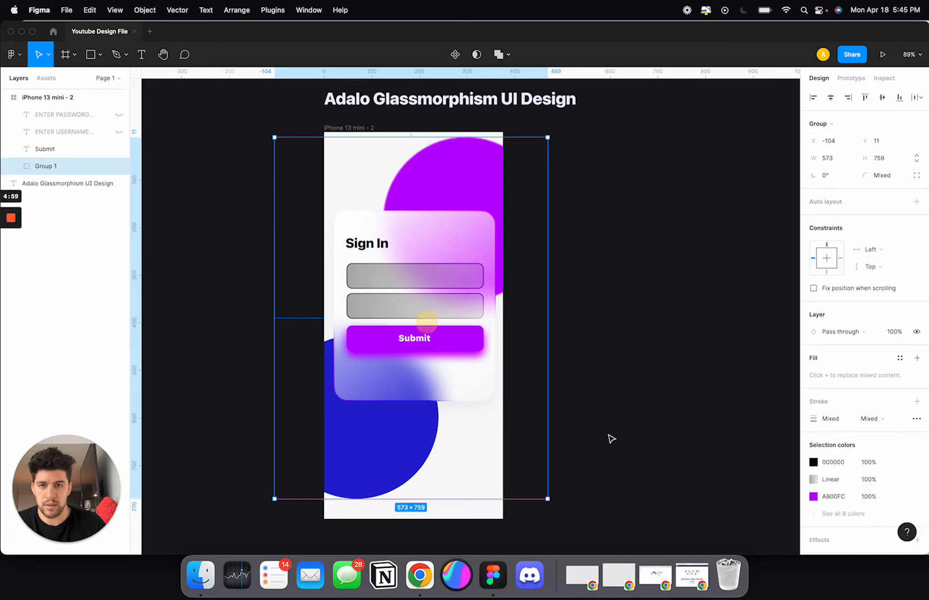
{"action": "left_click", "coordinate": [611, 439]}
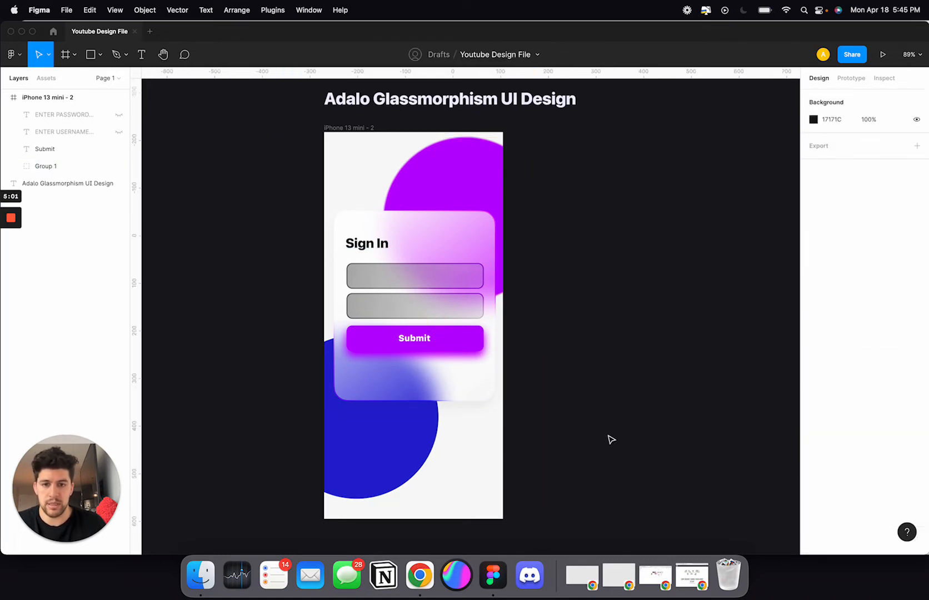
{"action": "key", "text": "super+z"}
{"action": "key", "text": "super+z"}
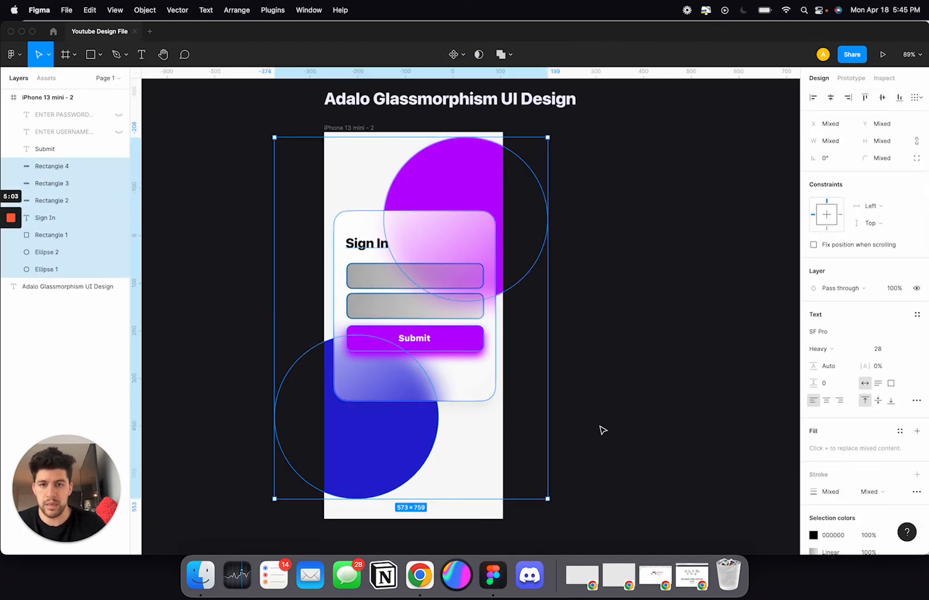
{"action": "left_click", "coordinate": [744, 404]}
Group the blue and purple background circles
{"action": "left_click", "coordinate": [431, 451]}
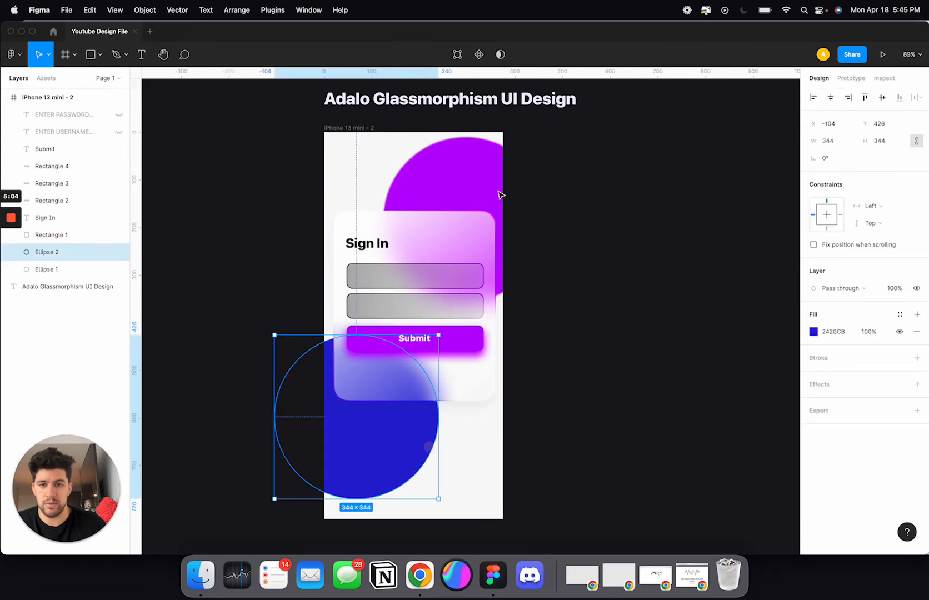
{"action": "left_click", "coordinate": [457, 198], "text": "shift"}
{"action": "key", "text": "super+g"}
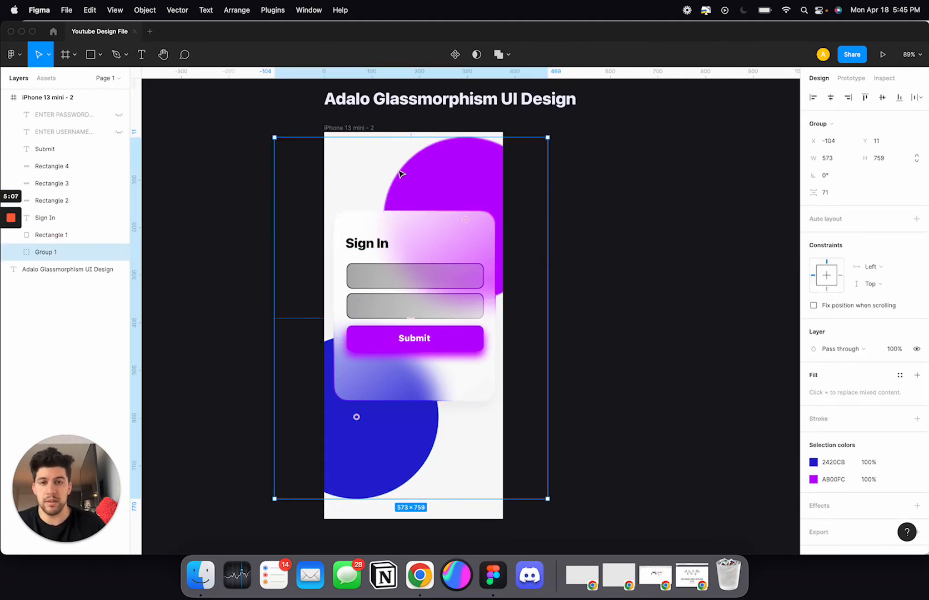
Export the circle group as a 2x PNG named CircleBackground to the Downloads folder
{"action": "left_click", "coordinate": [831, 532]}
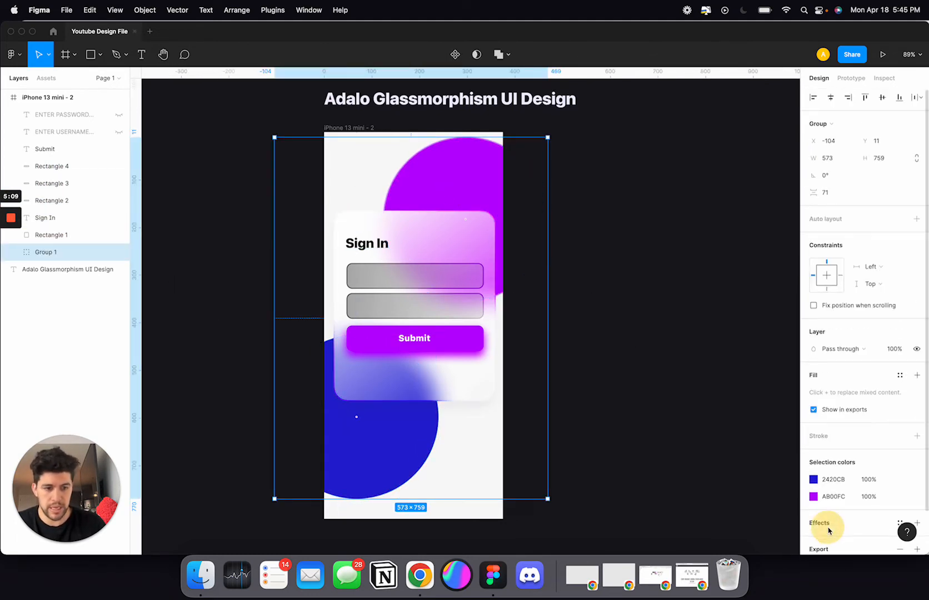
{"action": "scroll", "coordinate": [829, 525], "scroll_direction": "down", "scroll_amount": 3}
{"action": "left_click", "coordinate": [817, 492]}
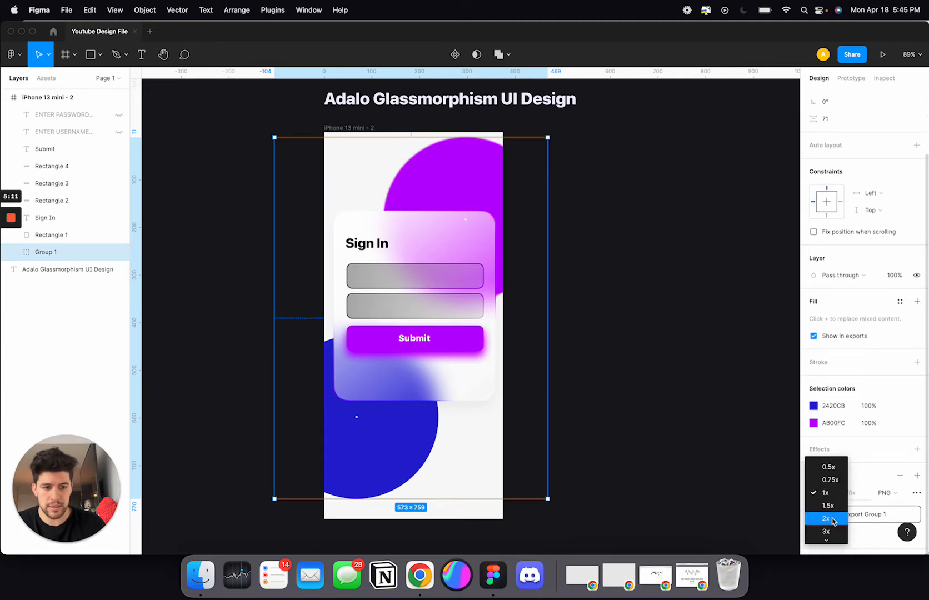
{"action": "left_click", "coordinate": [826, 515]}
{"action": "left_click", "coordinate": [861, 515]}
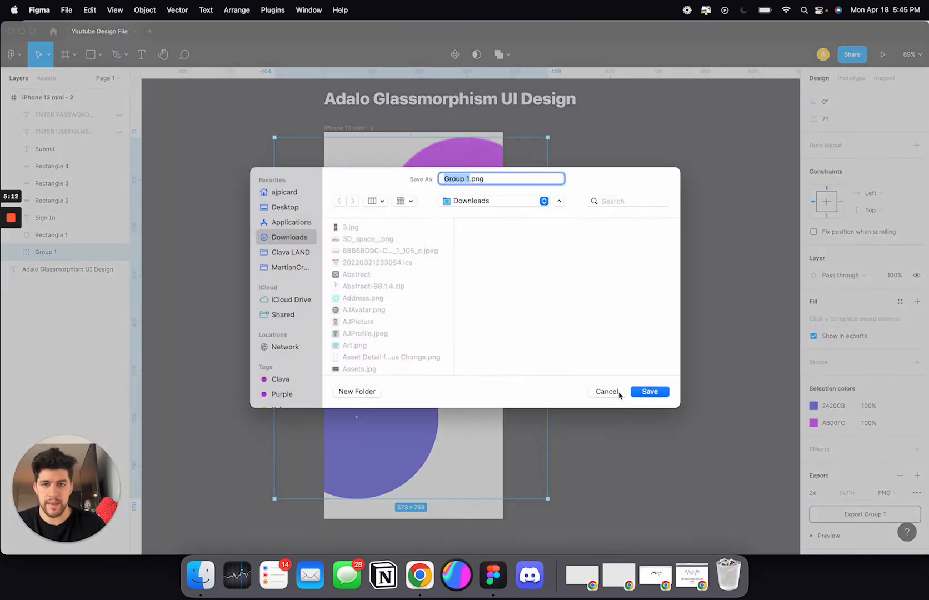
{"action": "type", "text": "C"}
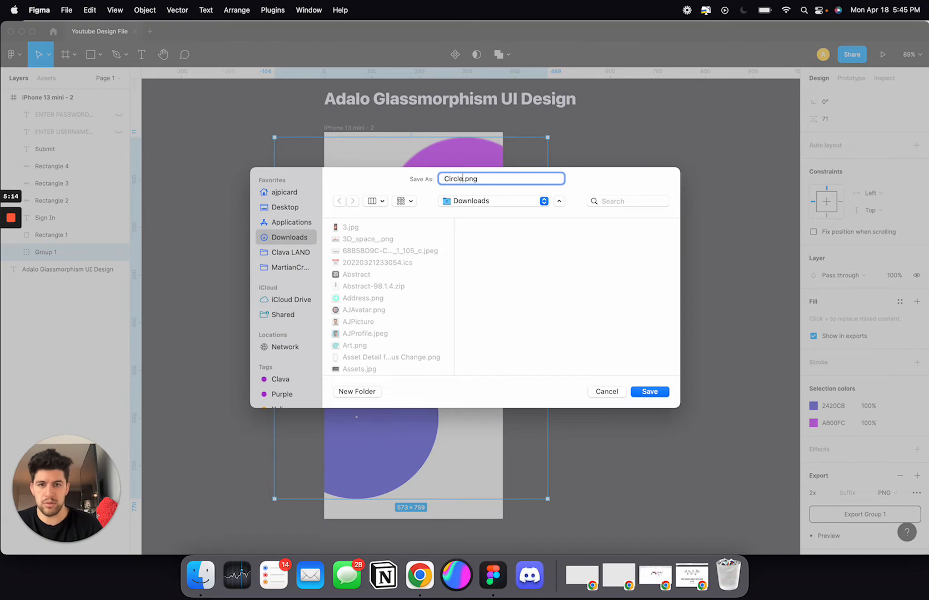
{"action": "type", "text": "ircleBackground"}
{"action": "key", "text": "Return"}
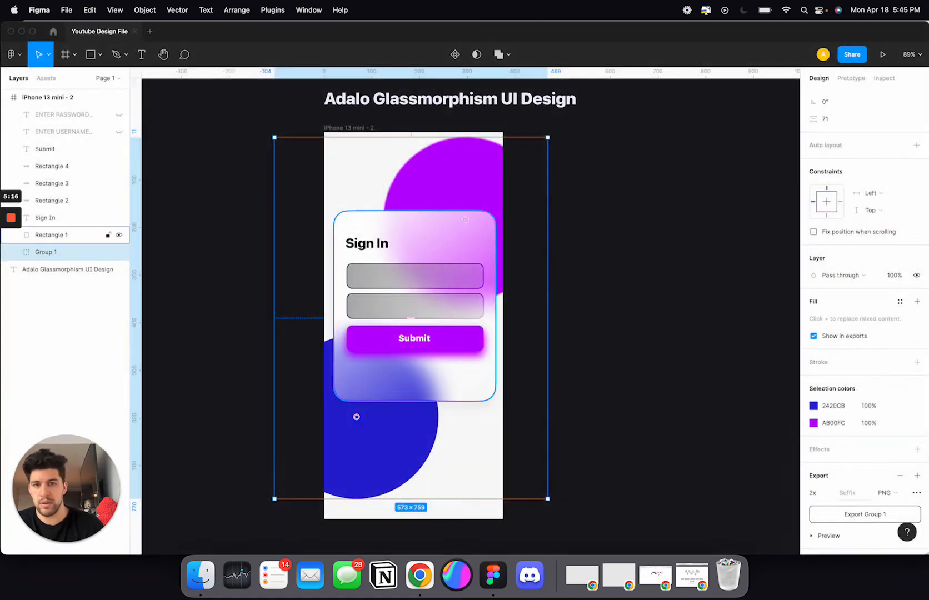
Group the glass card with the Sign In heading, both input field rectangles and the Submit button's rectangle
{"action": "double_click", "coordinate": [403, 233]}
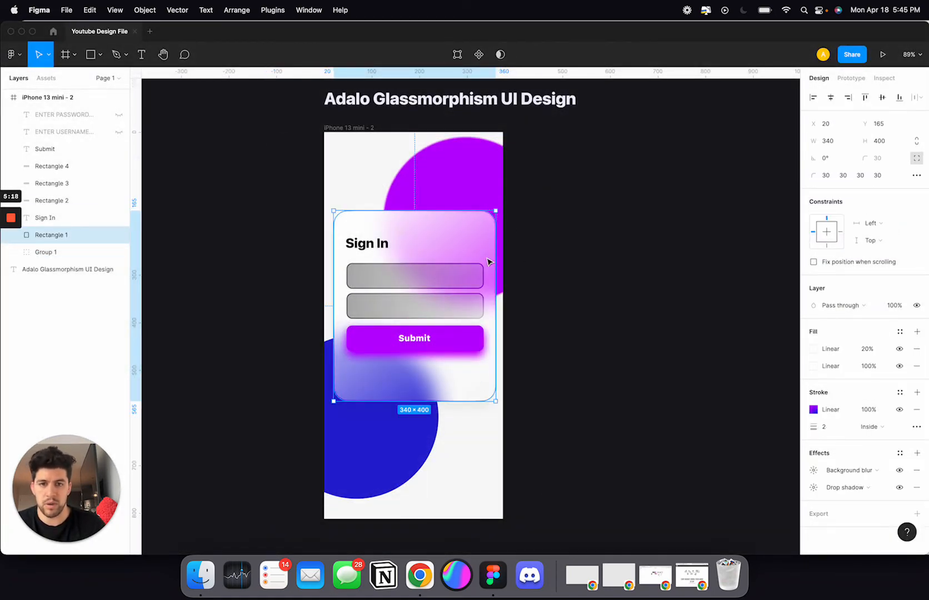
{"action": "left_click", "coordinate": [364, 245], "text": "shift"}
{"action": "left_click", "coordinate": [438, 281], "text": "shift"}
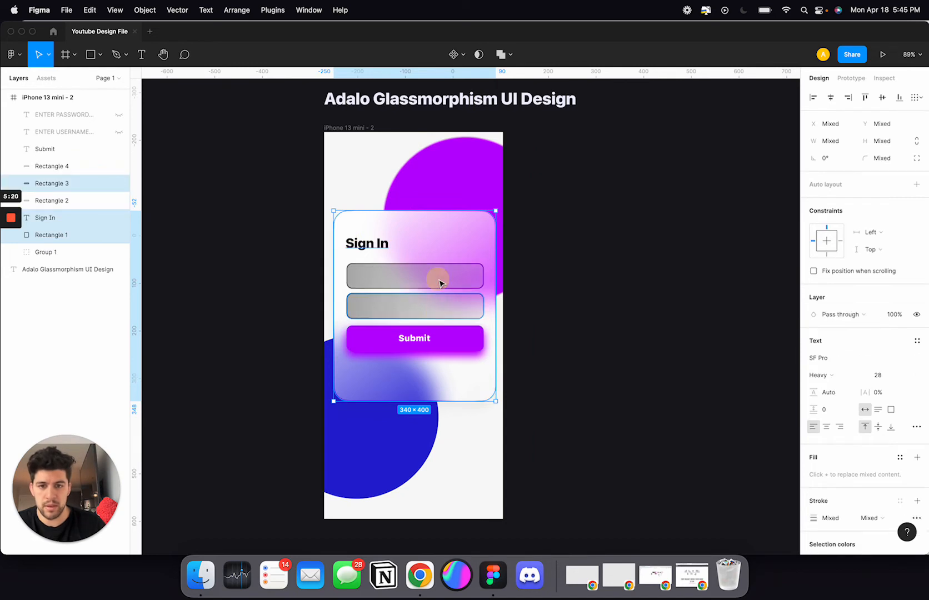
{"action": "left_click", "coordinate": [469, 345], "text": "shift"}
{"action": "key", "text": "super+g"}
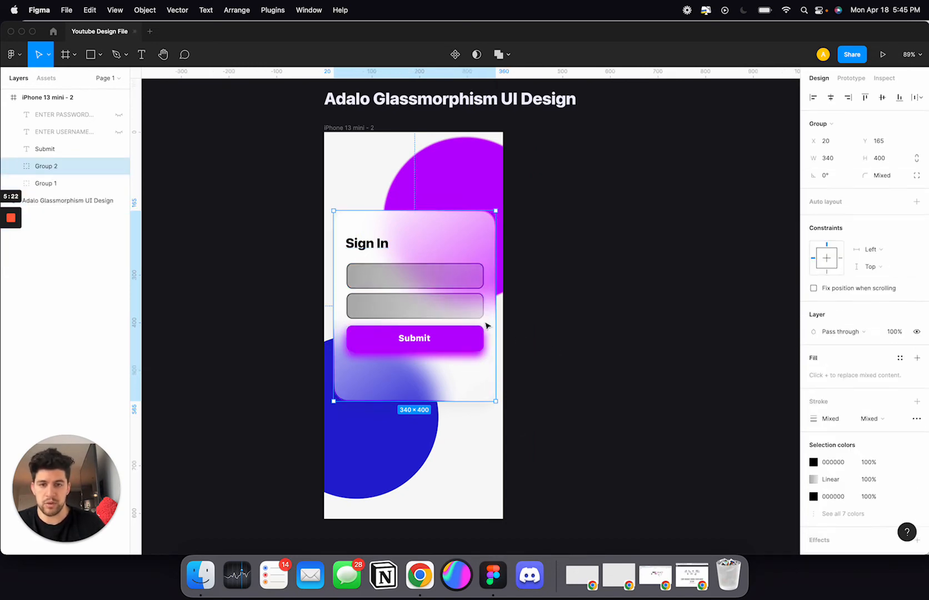
Export the glass card group as a 2x PNG named GlassCard to the Downloads folder
{"action": "scroll", "coordinate": [878, 532], "scroll_direction": "down", "scroll_amount": 2}
{"action": "scroll", "coordinate": [850, 534], "scroll_direction": "down", "scroll_amount": 1}
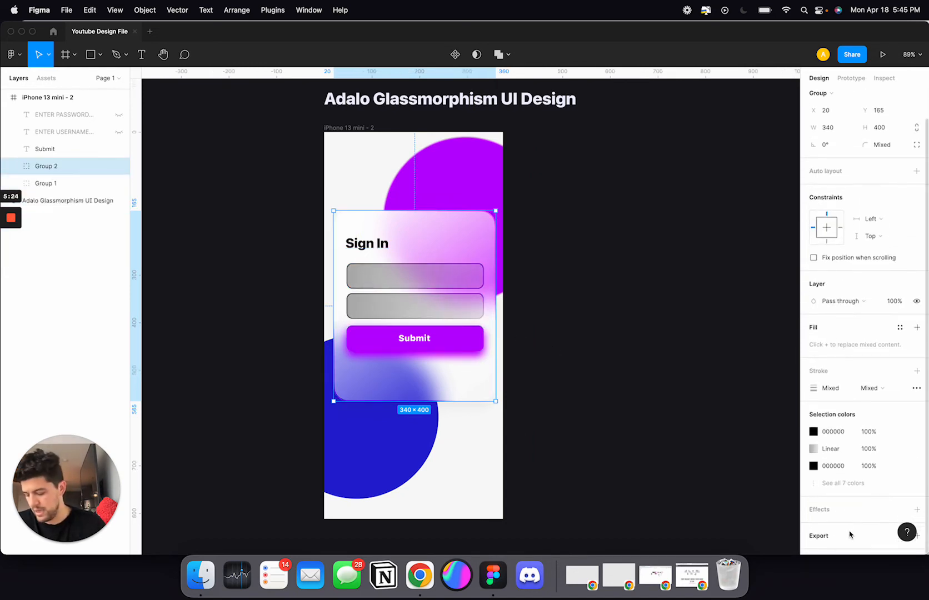
{"action": "left_click", "coordinate": [825, 538]}
{"action": "scroll", "coordinate": [826, 537], "scroll_direction": "down", "scroll_amount": 2}
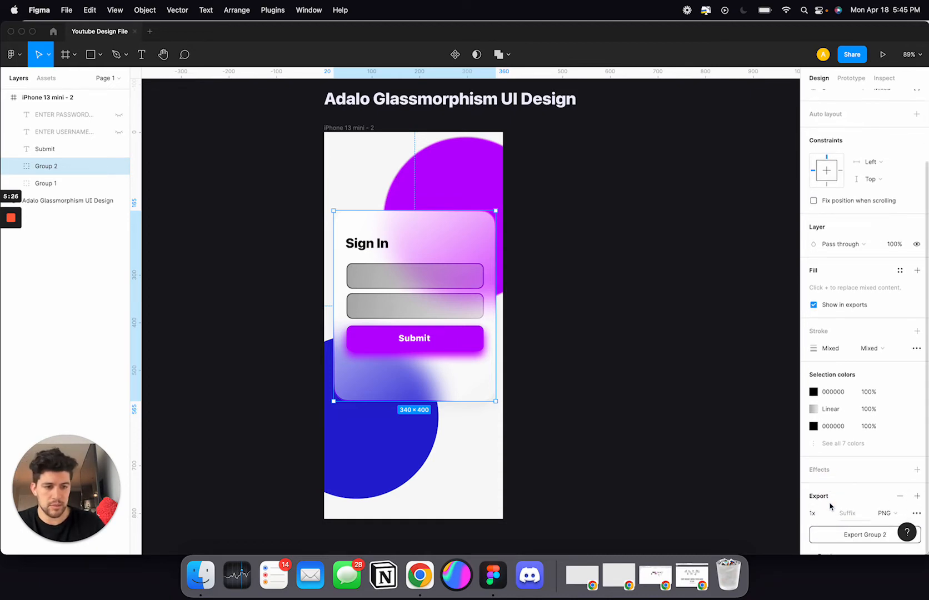
{"action": "left_click", "coordinate": [826, 512]}
{"action": "left_click", "coordinate": [827, 535]}
{"action": "left_click", "coordinate": [857, 534]}
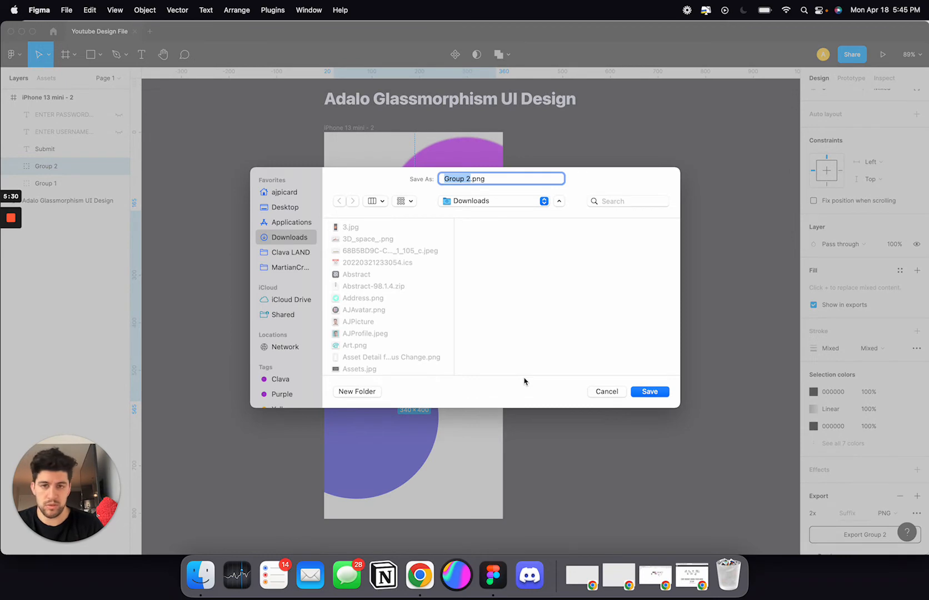
{"action": "type", "text": "GlassCard"}
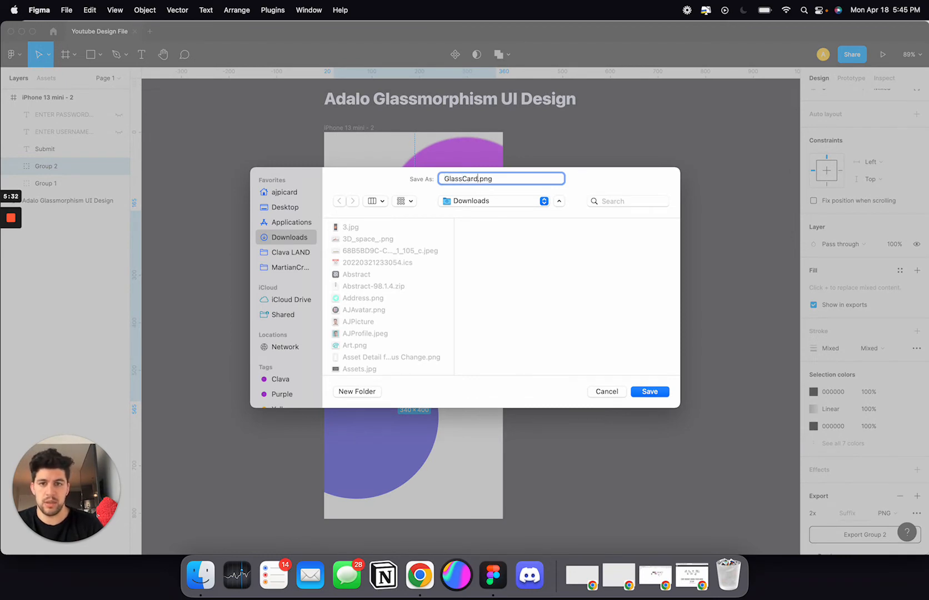
{"action": "key", "text": "Return"}
Switch to Adalo in Chrome, add an Image component to the Glass Tutorial screen and stretch it to fill the whole screen
{"action": "left_click", "coordinate": [409, 583]}
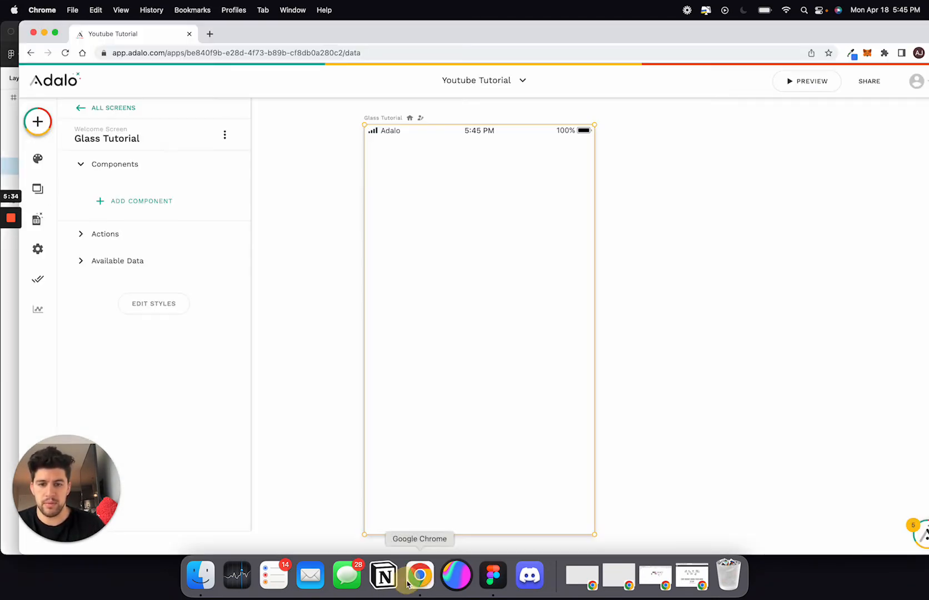
{"action": "left_click", "coordinate": [38, 121]}
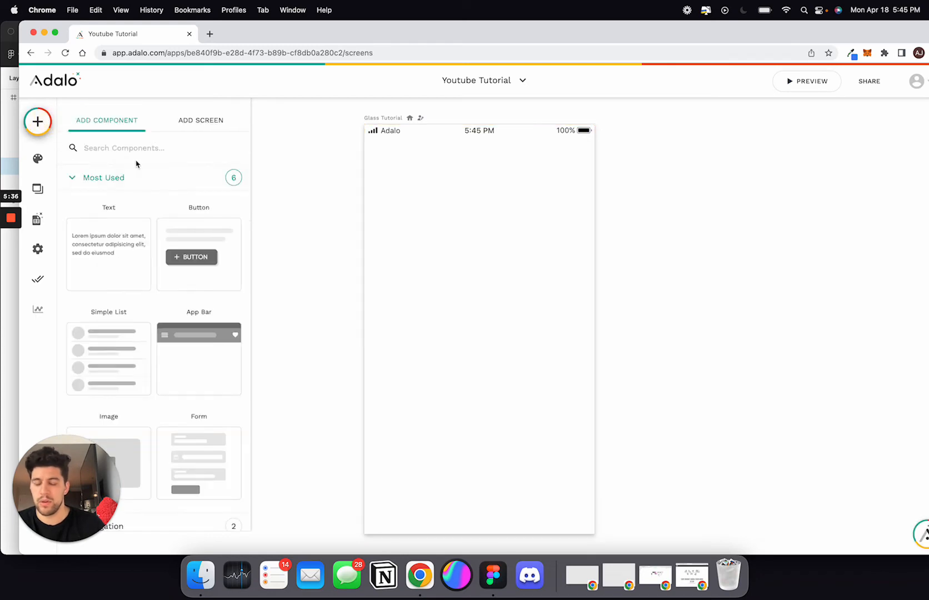
{"action": "type", "text": "image"}
{"action": "left_click_drag", "start_coordinate": [106, 253], "coordinate": [479, 223]}
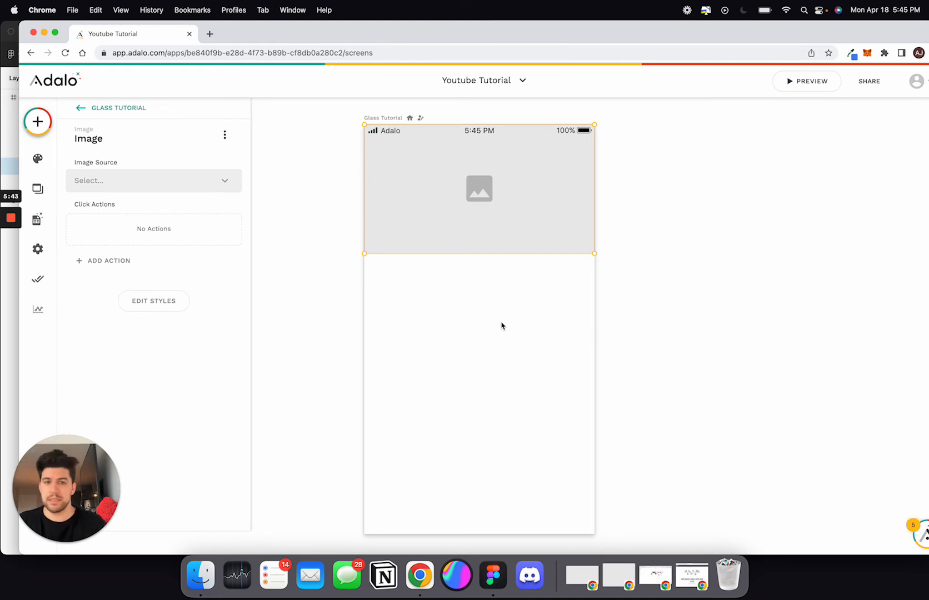
{"action": "left_click_drag", "start_coordinate": [485, 253], "coordinate": [478, 531]}
Upload CircleBackground.png from Downloads as the image's source
{"action": "left_click", "coordinate": [150, 179]}
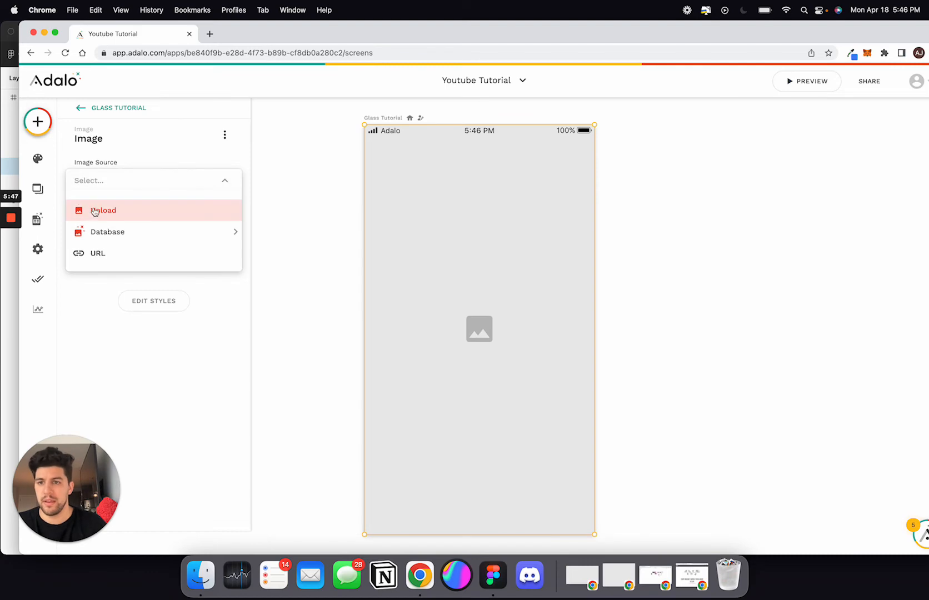
{"action": "left_click", "coordinate": [93, 208]}
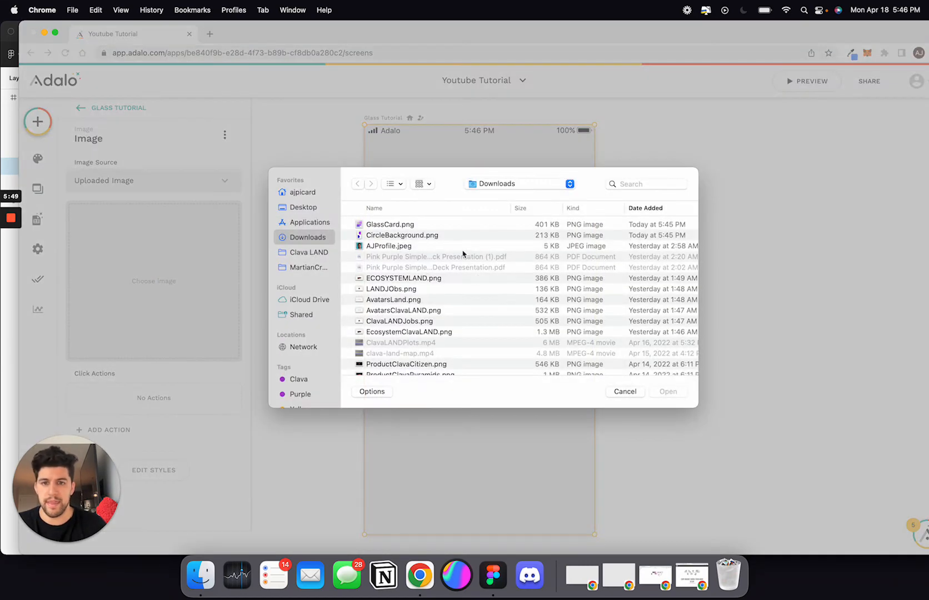
{"action": "left_click", "coordinate": [392, 238]}
{"action": "left_click", "coordinate": [674, 393]}
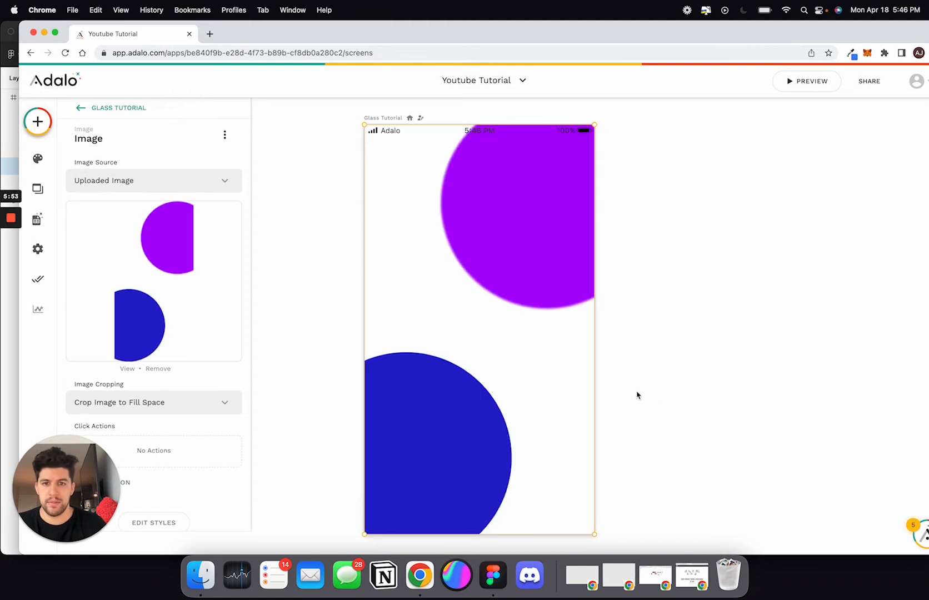
Preview the Glass Tutorial screen to check how the background image fills the phone, and return to the editor
{"action": "scroll", "coordinate": [595, 367], "scroll_direction": "down", "scroll_amount": 3}
{"action": "left_click", "coordinate": [655, 291]}
{"action": "left_click", "coordinate": [473, 191]}
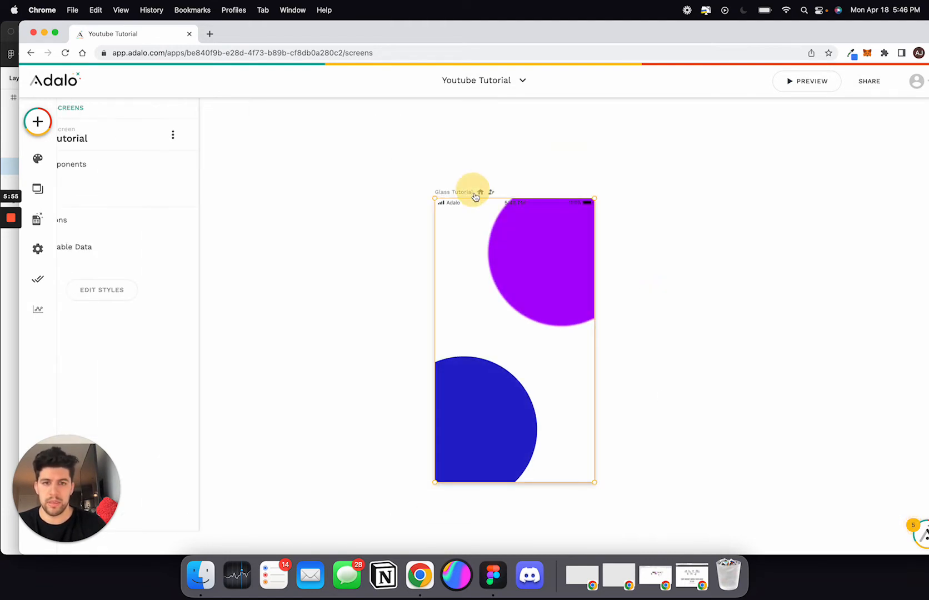
{"action": "left_click", "coordinate": [775, 81]}
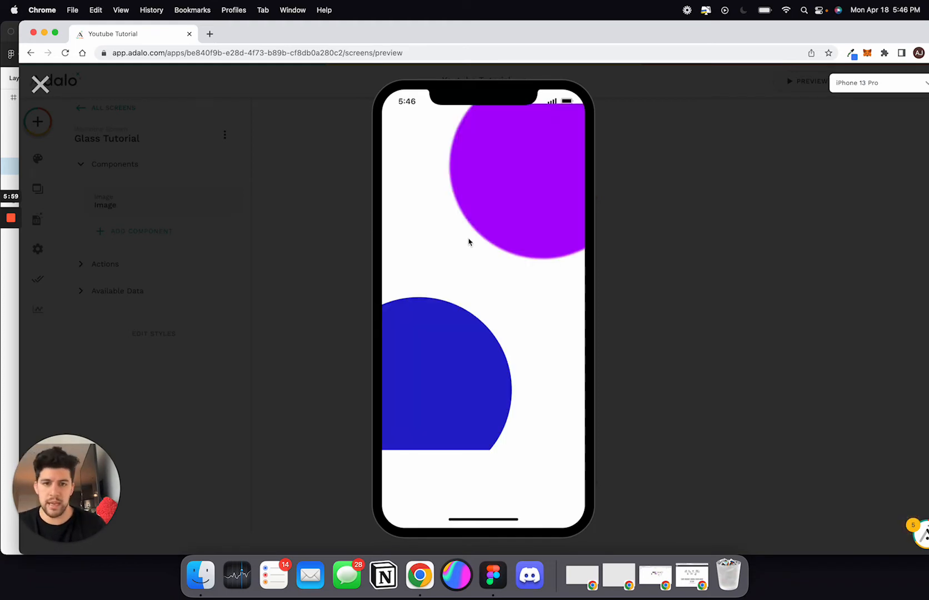
{"action": "left_click", "coordinate": [40, 85]}
Extend the background image past the screen's top and bottom edges and check its coverage in the app preview
{"action": "left_click", "coordinate": [521, 368]}
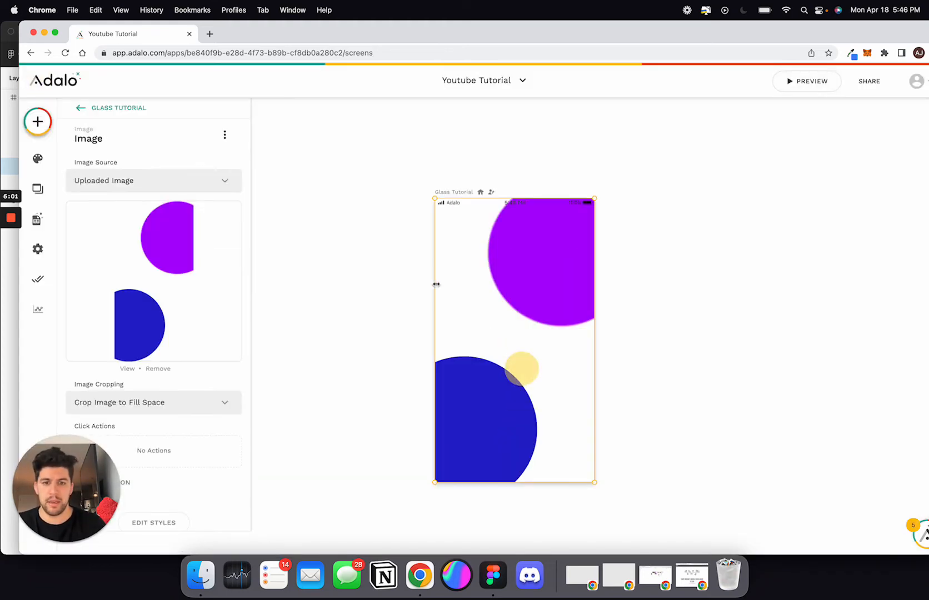
{"action": "left_click_drag", "start_coordinate": [504, 482], "coordinate": [495, 553]}
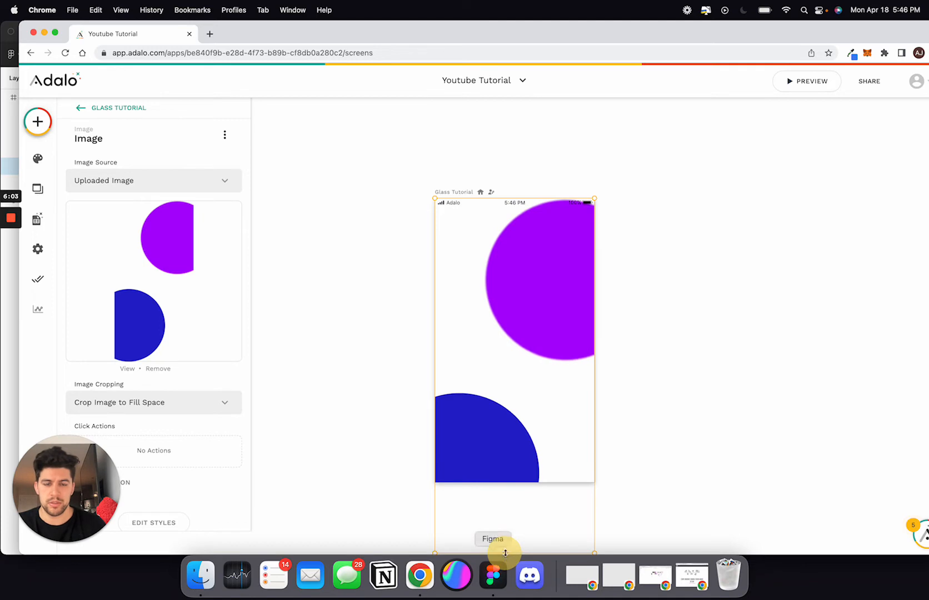
{"action": "left_click_drag", "start_coordinate": [510, 196], "coordinate": [513, 155]}
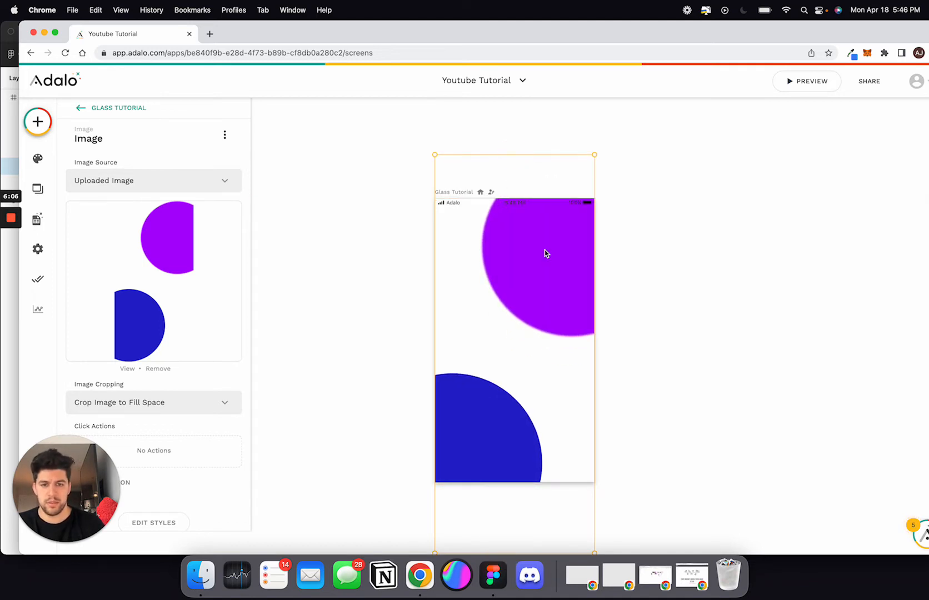
{"action": "scroll", "coordinate": [545, 253], "scroll_direction": "down", "scroll_amount": 1}
{"action": "left_click", "coordinate": [802, 78]}
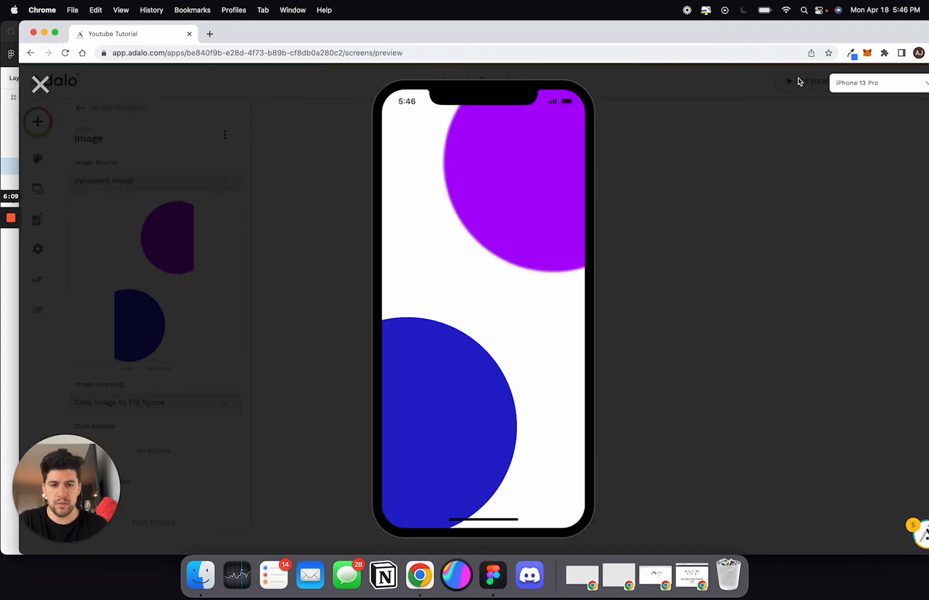
{"action": "left_click", "coordinate": [41, 84]}
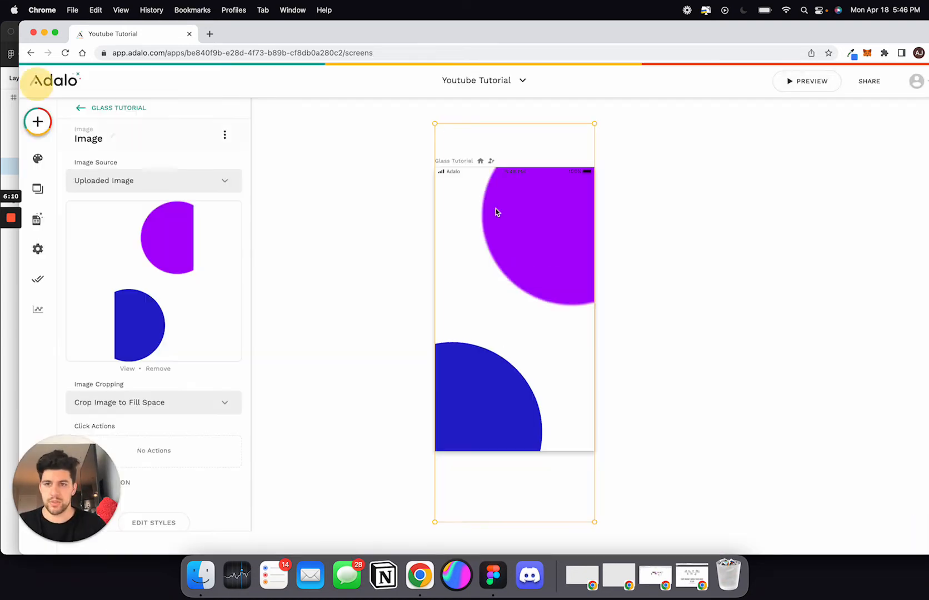
Rename the circle image component as Background
{"action": "left_click", "coordinate": [114, 135]}
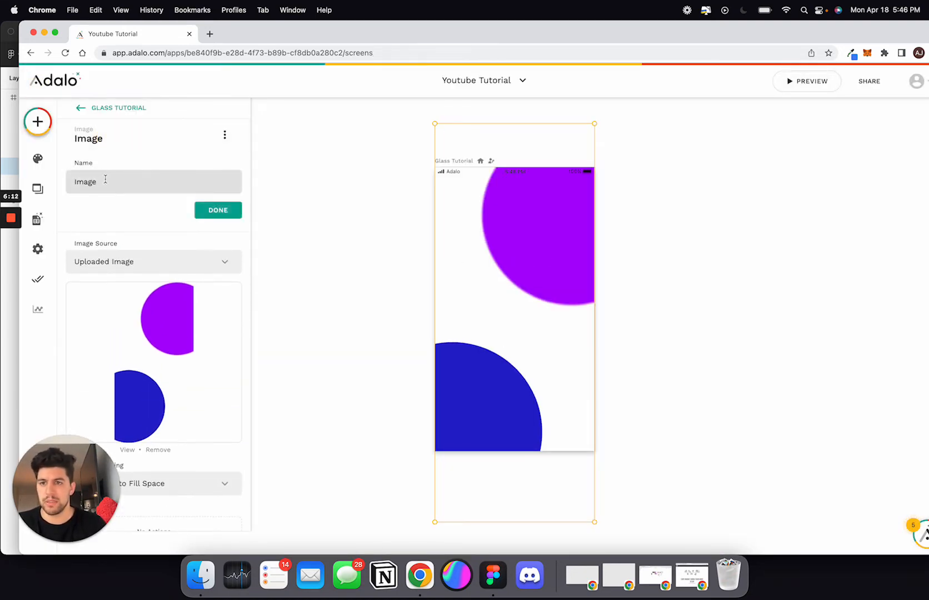
{"action": "double_click", "coordinate": [93, 181]}
{"action": "type", "text": "Background"}
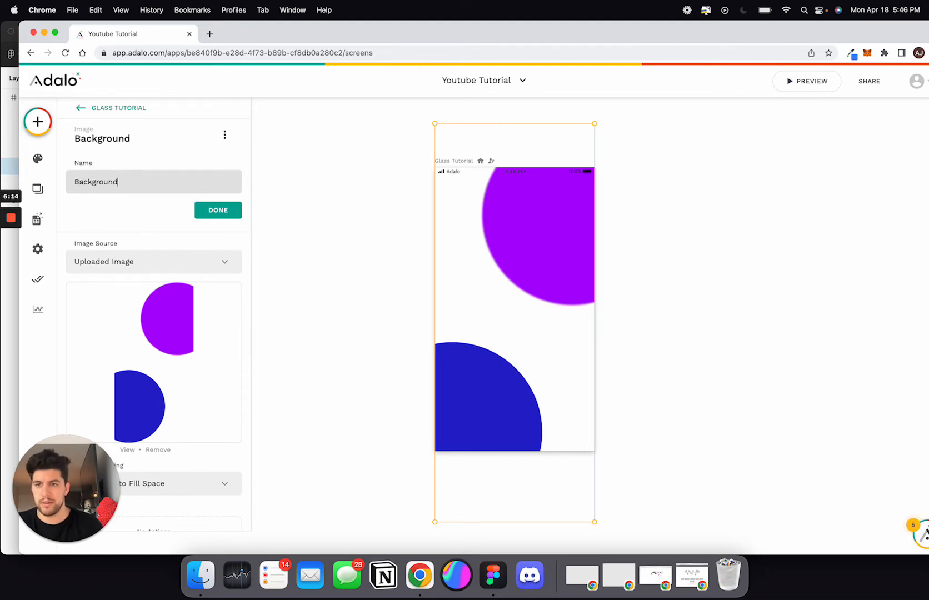
{"action": "left_click", "coordinate": [214, 210]}
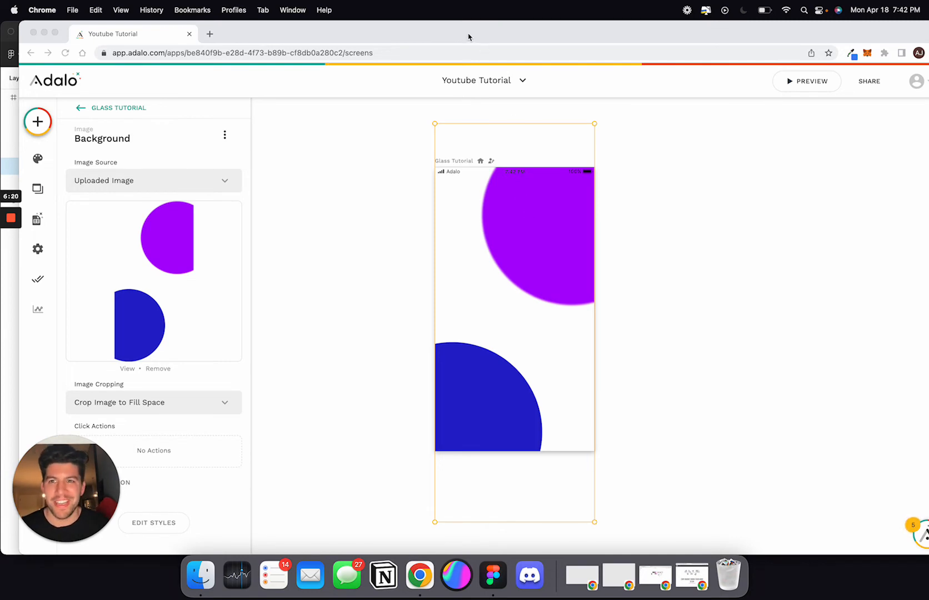
{"action": "left_click_drag", "start_coordinate": [467, 35], "coordinate": [452, 35]}
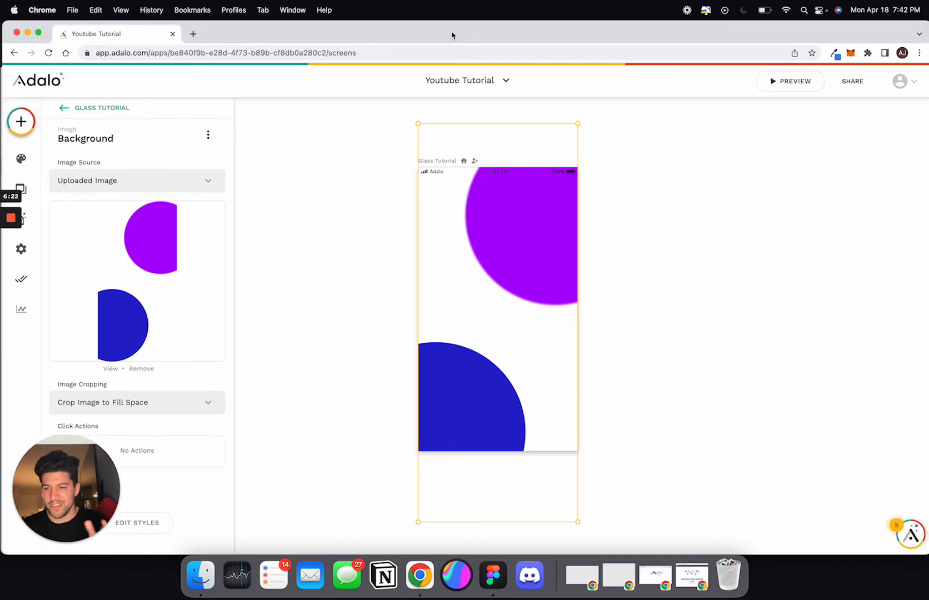
{"action": "left_click", "coordinate": [701, 206]}
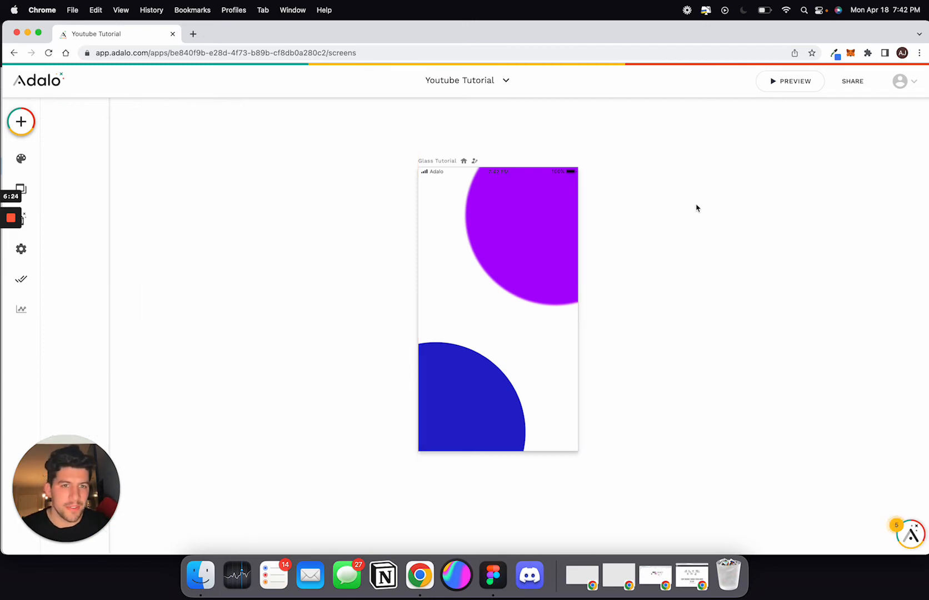
Add a second Image component to the Glass Tutorial screen, placing it at full width across the middle over the background
{"action": "left_click", "coordinate": [485, 201]}
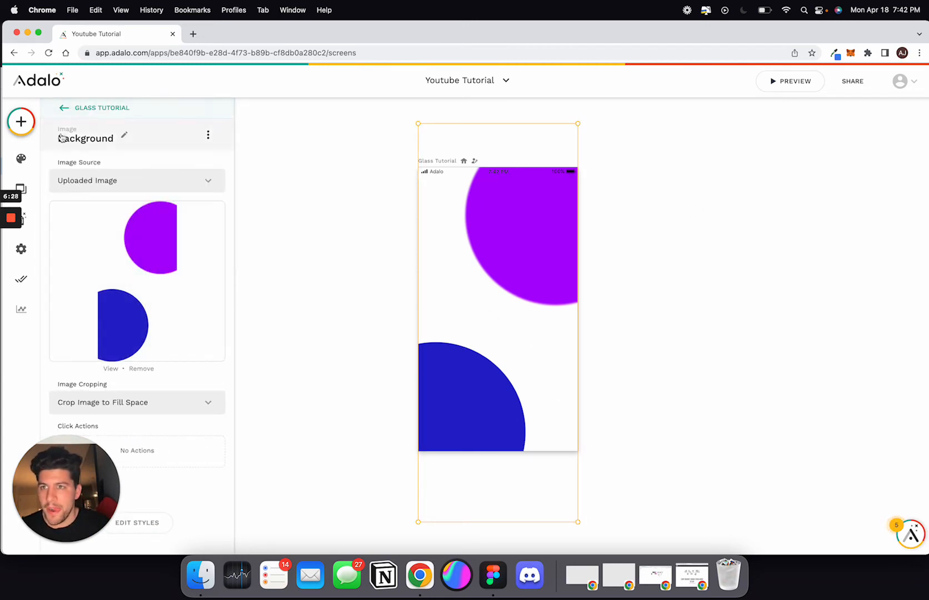
{"action": "left_click", "coordinate": [21, 121]}
{"action": "type", "text": "im"}
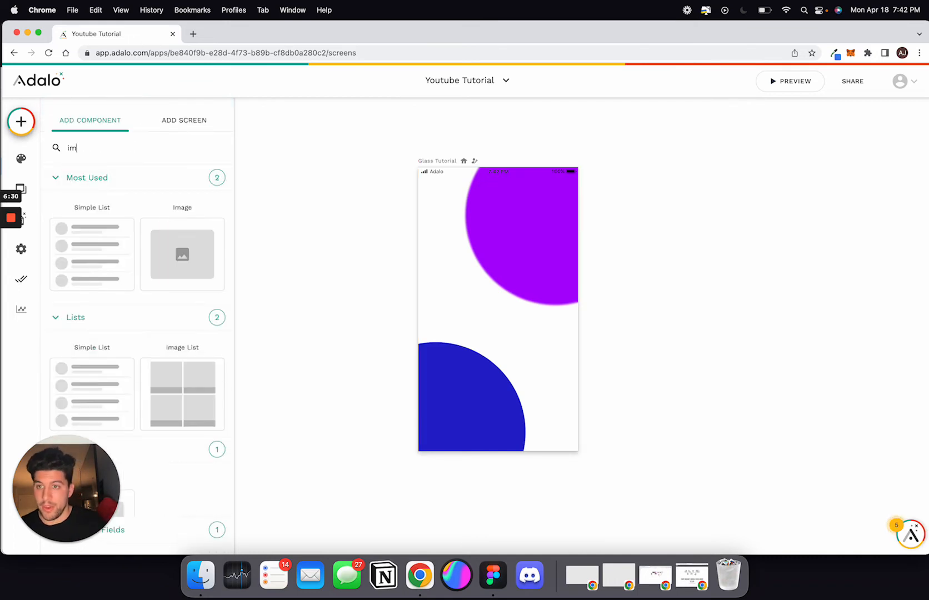
{"action": "type", "text": "age"}
{"action": "left_click_drag", "start_coordinate": [89, 252], "coordinate": [500, 288]}
{"action": "left_click_drag", "start_coordinate": [496, 245], "coordinate": [496, 200]}
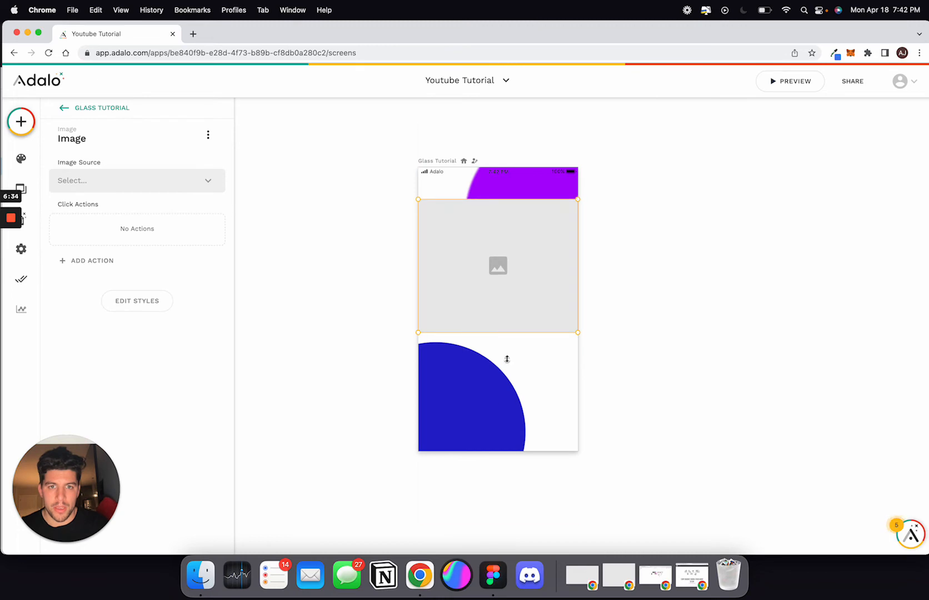
{"action": "left_click_drag", "start_coordinate": [499, 334], "coordinate": [502, 345]}
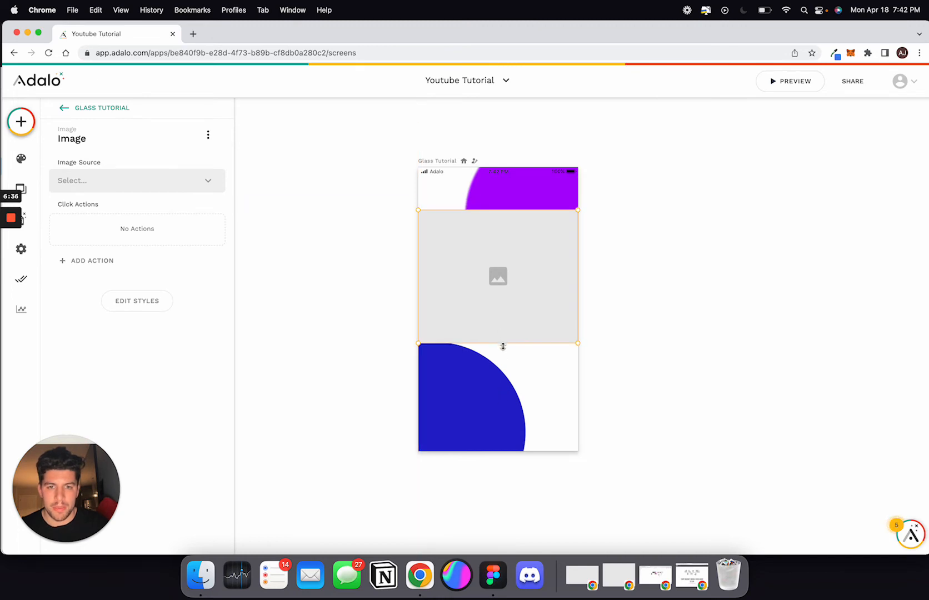
Switch to Figma and export the glass card group again as GlassCard.png at 2x to Downloads, replacing the existing file
{"action": "left_click", "coordinate": [493, 575]}
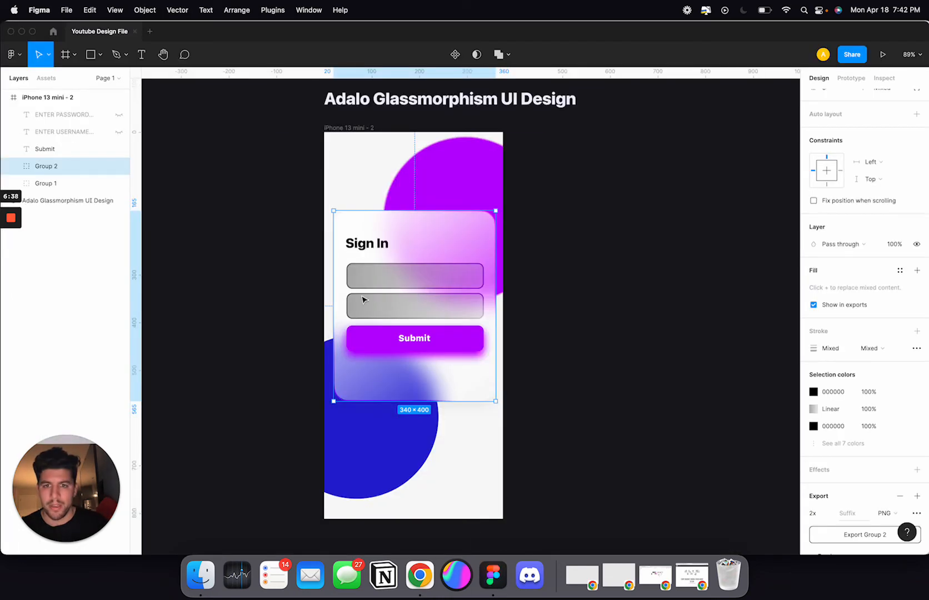
{"action": "left_click", "coordinate": [833, 534]}
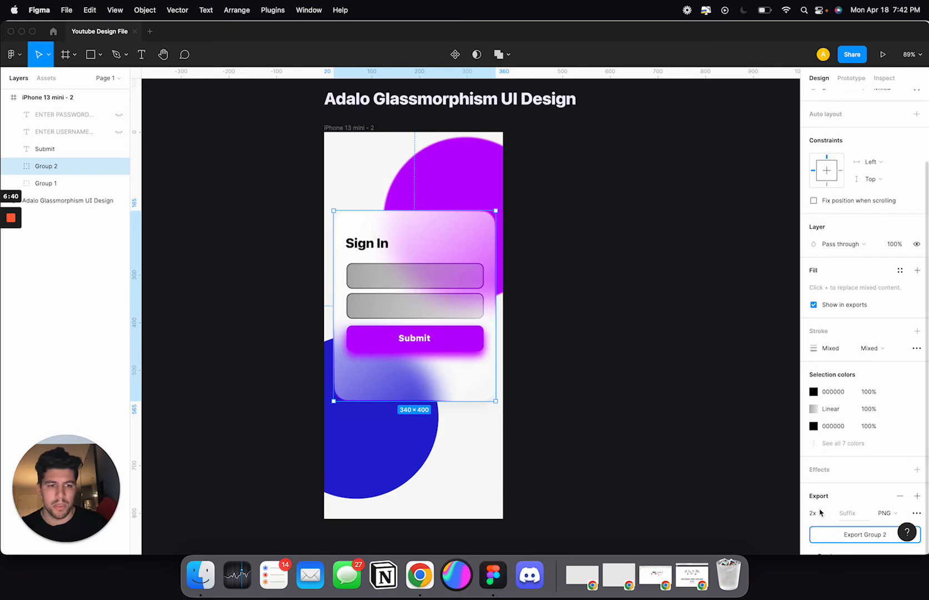
{"action": "type", "text": "GlassCard.png"}
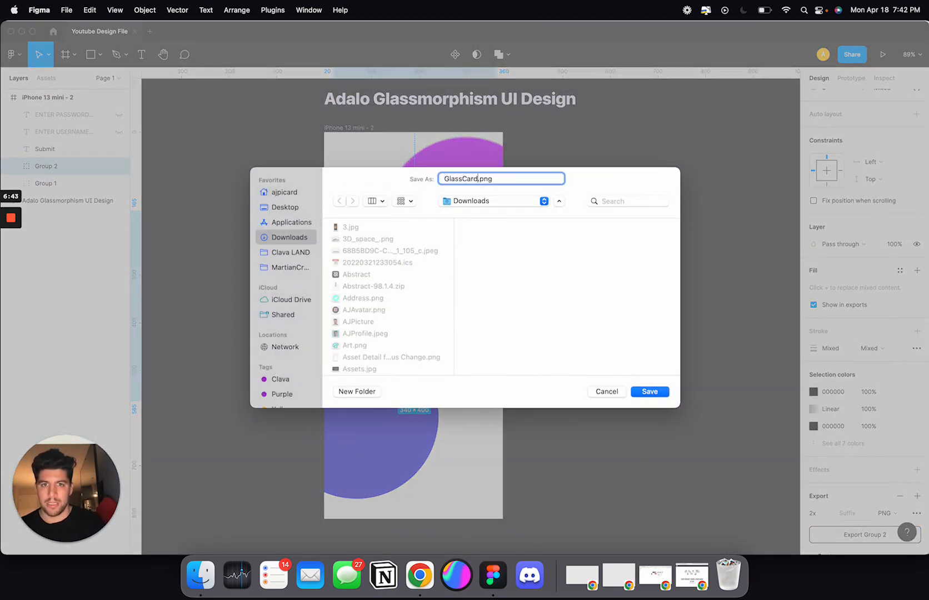
{"action": "key", "text": "Return"}
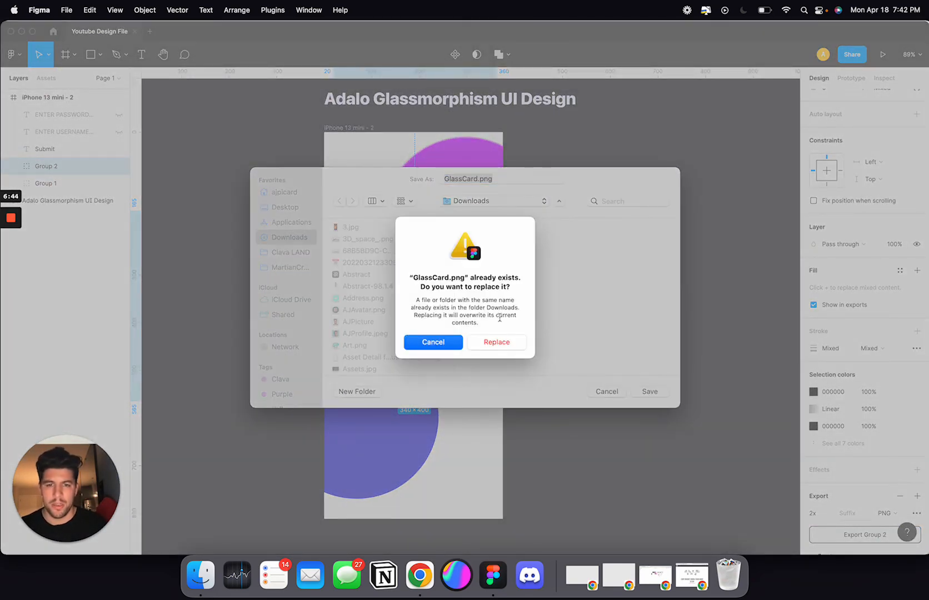
{"action": "left_click", "coordinate": [491, 342]}
Switch back to Adalo, upload the exported glass card as the new image's source and stretch the image downward to enlarge the card
{"action": "key", "text": "super+Tab"}
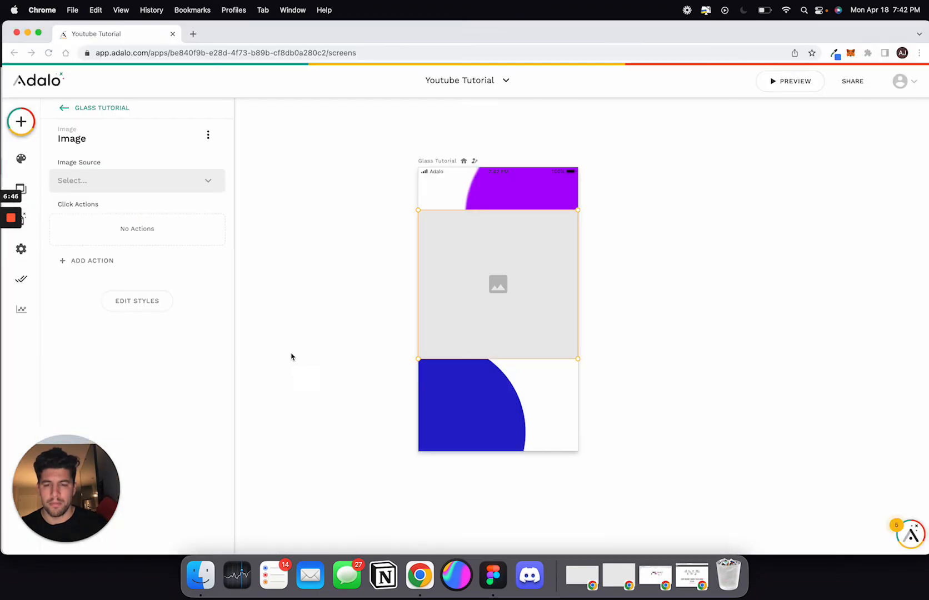
{"action": "left_click", "coordinate": [95, 189]}
{"action": "left_click", "coordinate": [128, 210]}
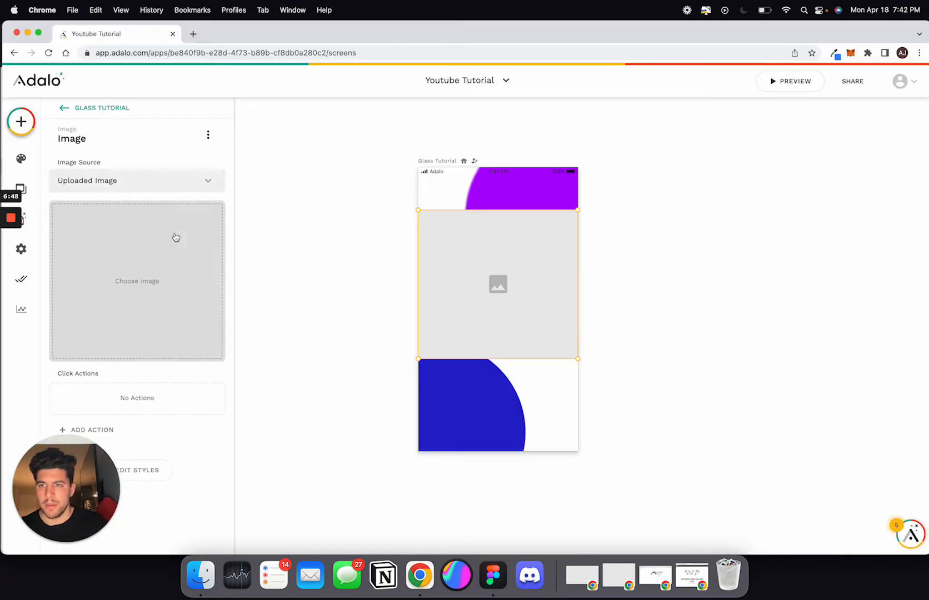
{"action": "left_click", "coordinate": [162, 270]}
{"action": "double_click", "coordinate": [384, 225]}
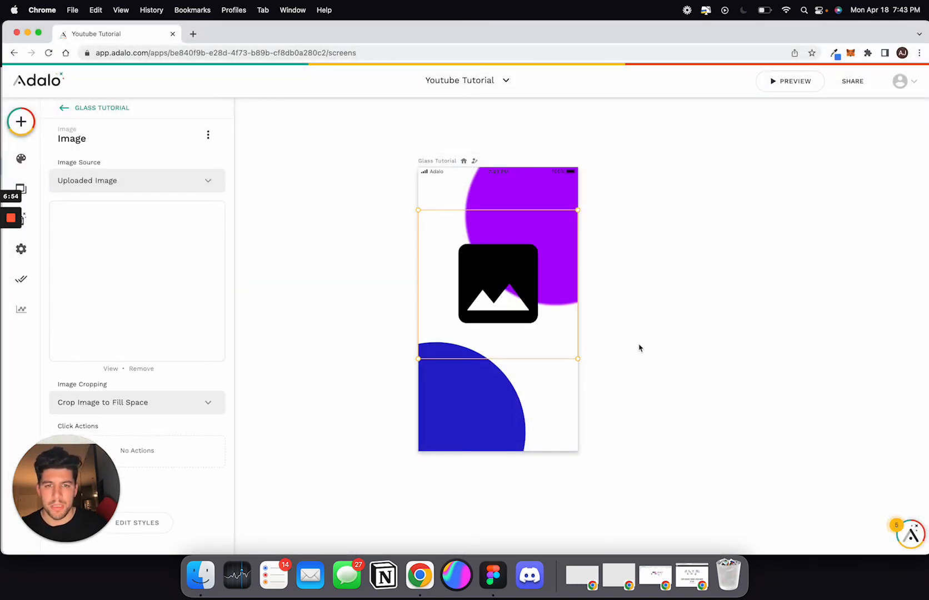
{"action": "left_click_drag", "start_coordinate": [500, 359], "coordinate": [506, 409]}
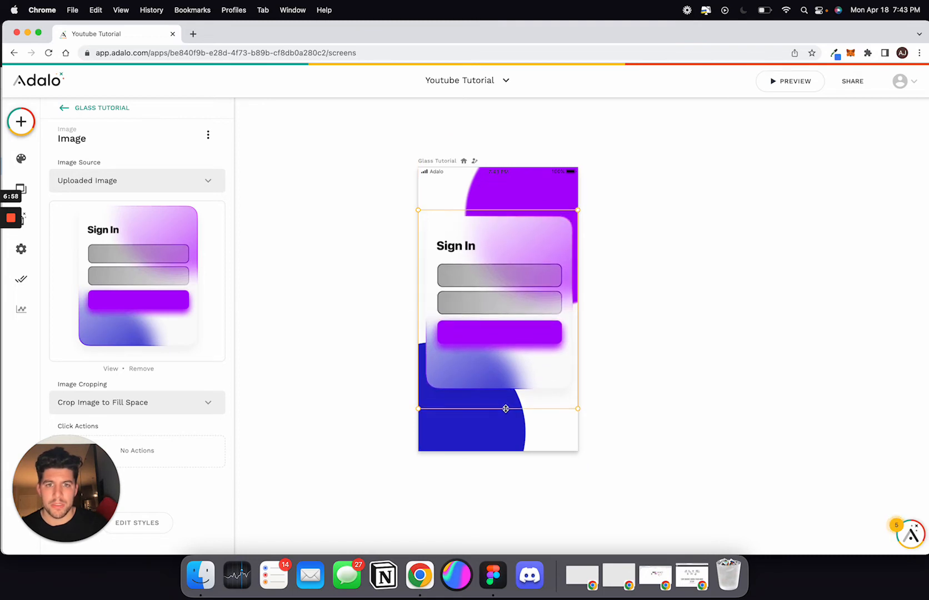
{"action": "left_click", "coordinate": [675, 400]}
{"action": "left_click", "coordinate": [547, 313]}
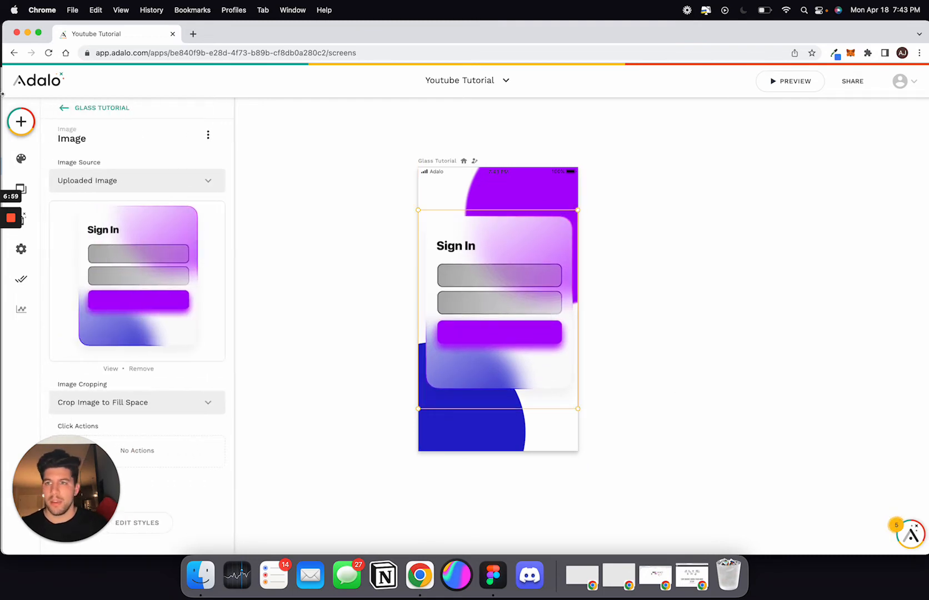
Add a Text Input component over the card's first input field and narrow it to about the field's width
{"action": "left_click", "coordinate": [22, 130]}
{"action": "type", "text": "input"}
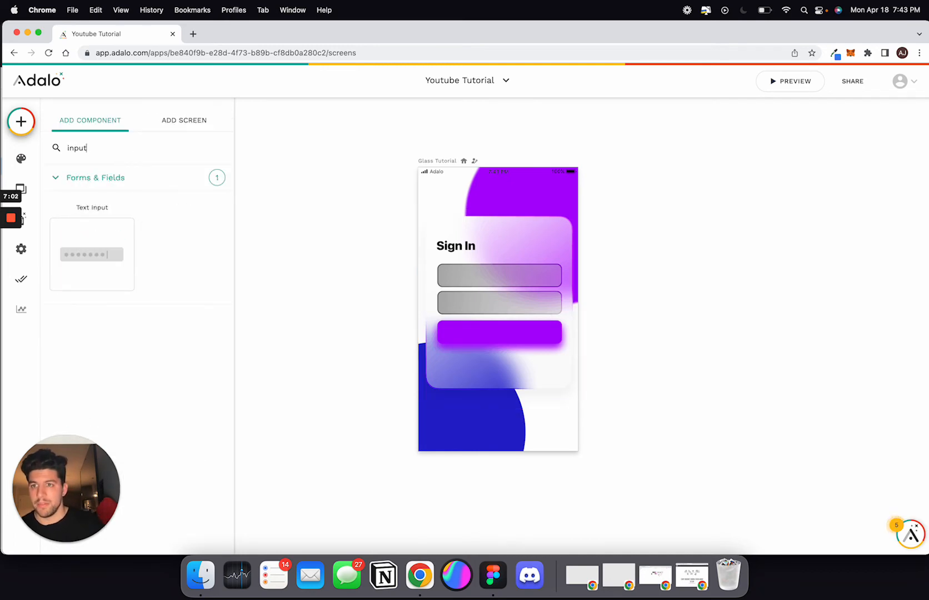
{"action": "left_click_drag", "start_coordinate": [85, 248], "coordinate": [512, 274]}
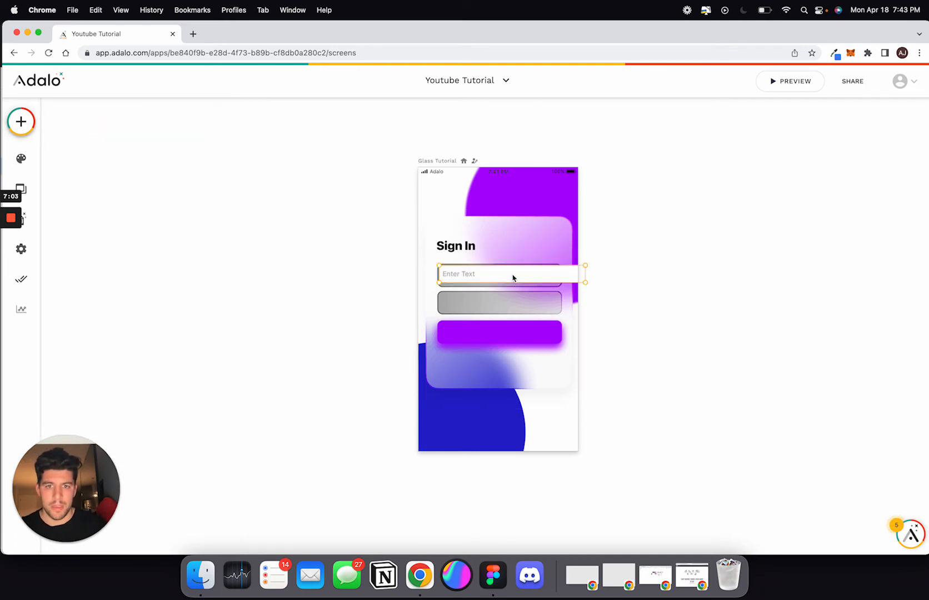
{"action": "scroll", "coordinate": [465, 282], "scroll_direction": "up", "scroll_amount": 5}
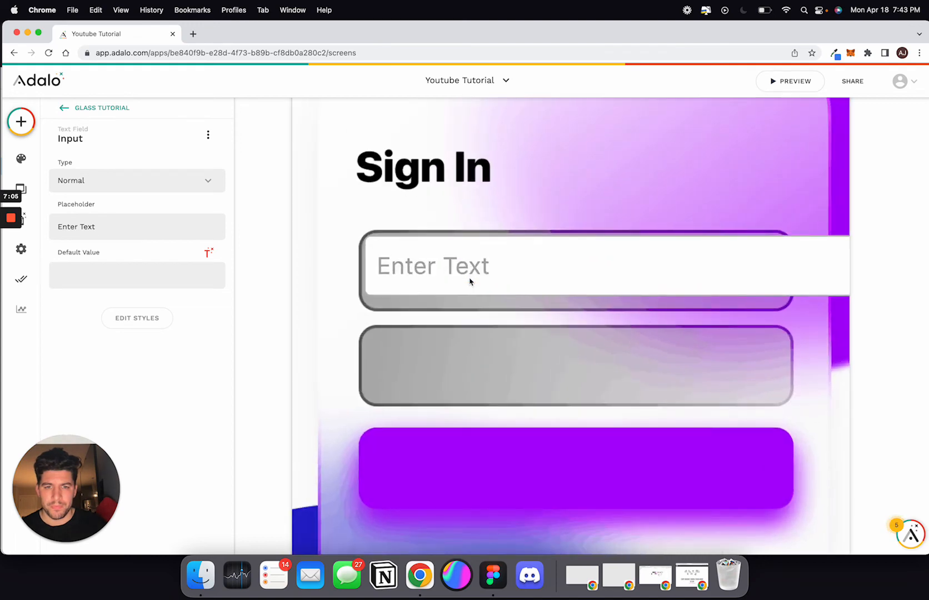
{"action": "left_click_drag", "start_coordinate": [419, 270], "coordinate": [418, 272]}
{"action": "left_click_drag", "start_coordinate": [702, 269], "coordinate": [658, 266]}
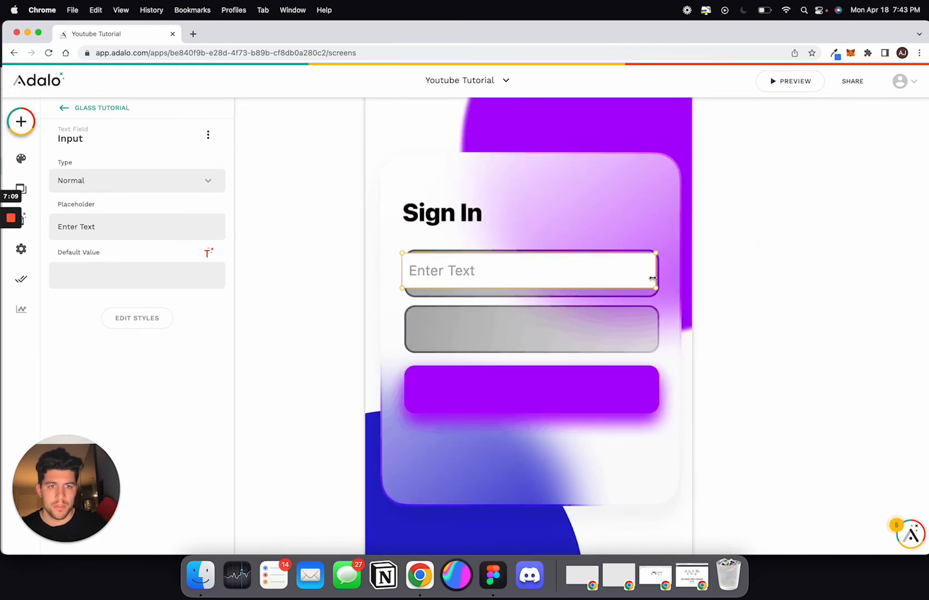
Resize the text input to cover the first field's outline, and place a duplicate of it over the second field
{"action": "left_click_drag", "start_coordinate": [578, 253], "coordinate": [578, 250]}
{"action": "scroll", "coordinate": [583, 289], "scroll_direction": "up", "scroll_amount": 5}
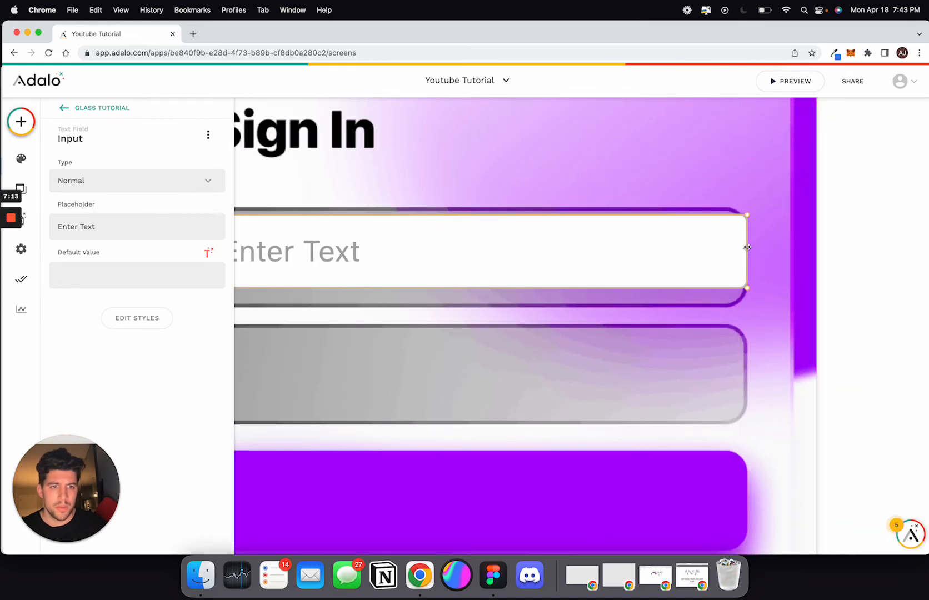
{"action": "scroll", "coordinate": [651, 255], "scroll_direction": "left", "scroll_amount": 5}
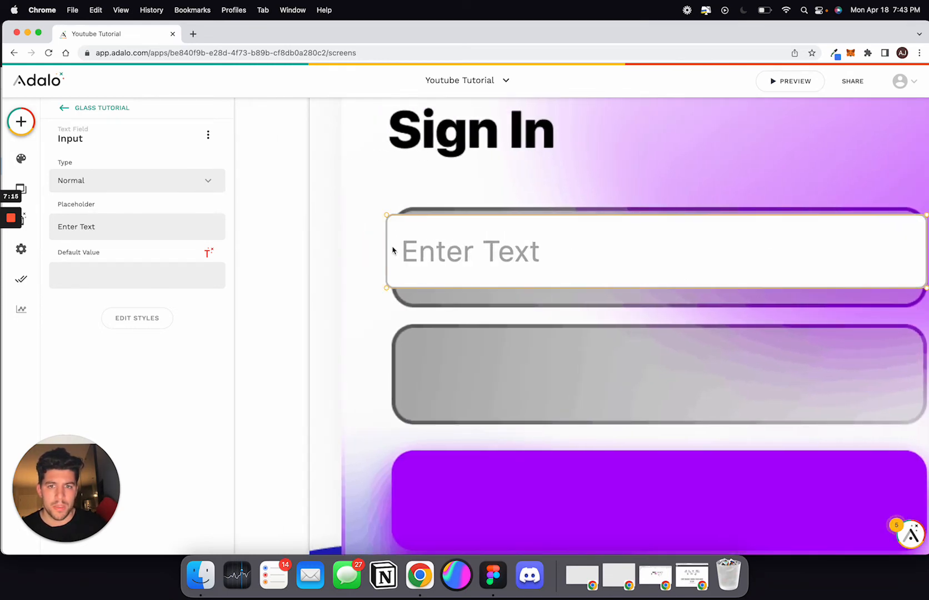
{"action": "left_click_drag", "start_coordinate": [390, 248], "coordinate": [396, 249]}
{"action": "left_click_drag", "start_coordinate": [515, 212], "coordinate": [514, 207]}
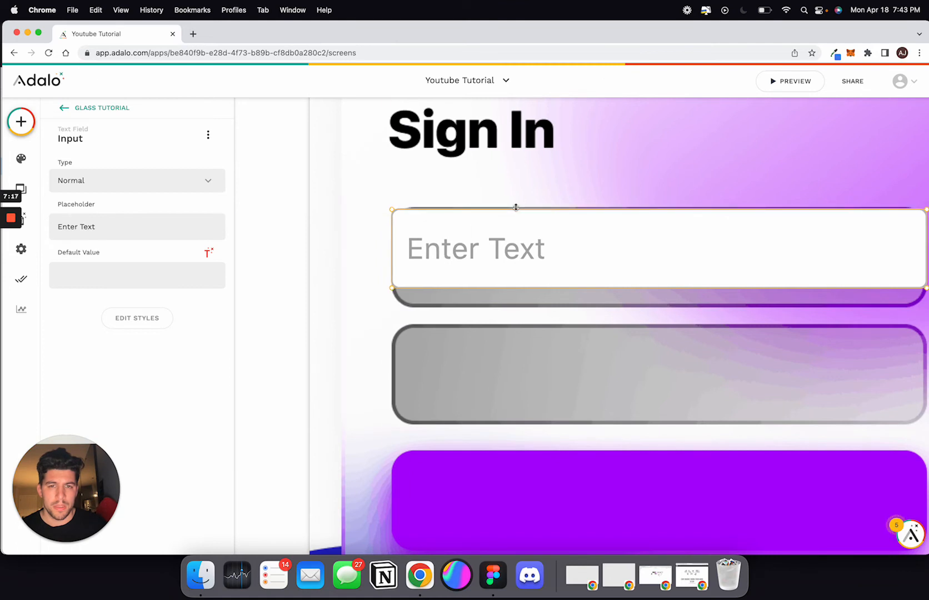
{"action": "left_click_drag", "start_coordinate": [534, 288], "coordinate": [535, 311]}
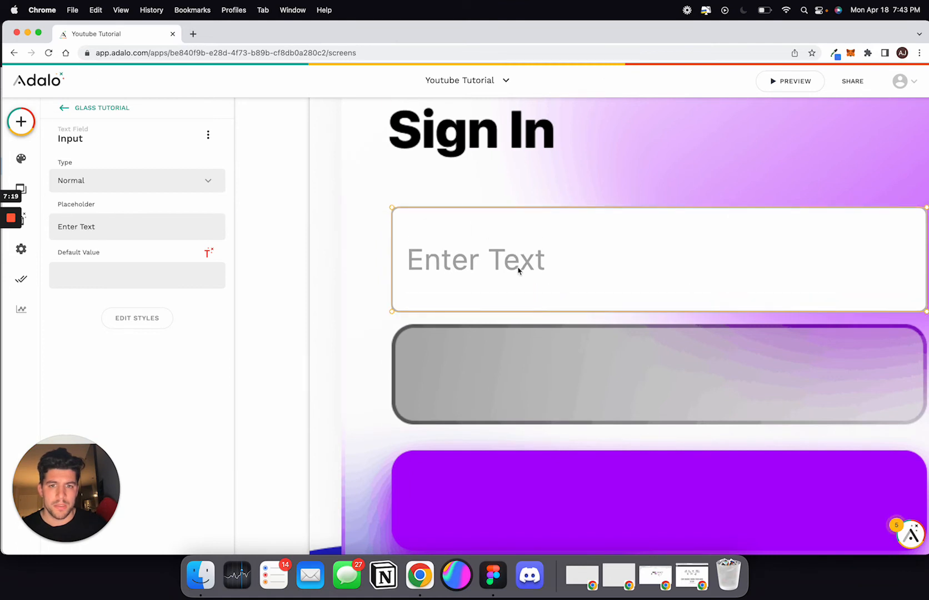
{"action": "key", "text": "super+d"}
{"action": "left_click_drag", "start_coordinate": [517, 271], "coordinate": [517, 378]}
Change the first text input's placeholder to "Enter Username..."
{"action": "left_click", "coordinate": [496, 288]}
{"action": "double_click", "coordinate": [86, 236]}
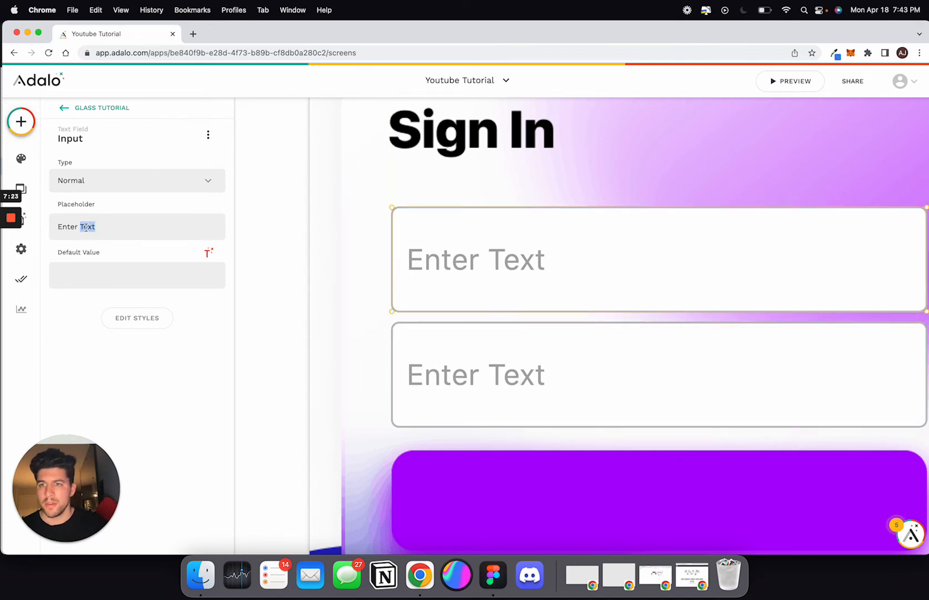
{"action": "type", "text": "Em"}
{"action": "key", "text": "BackSpace"}
{"action": "key", "text": "BackSpace"}
{"action": "type", "text": "Username"}
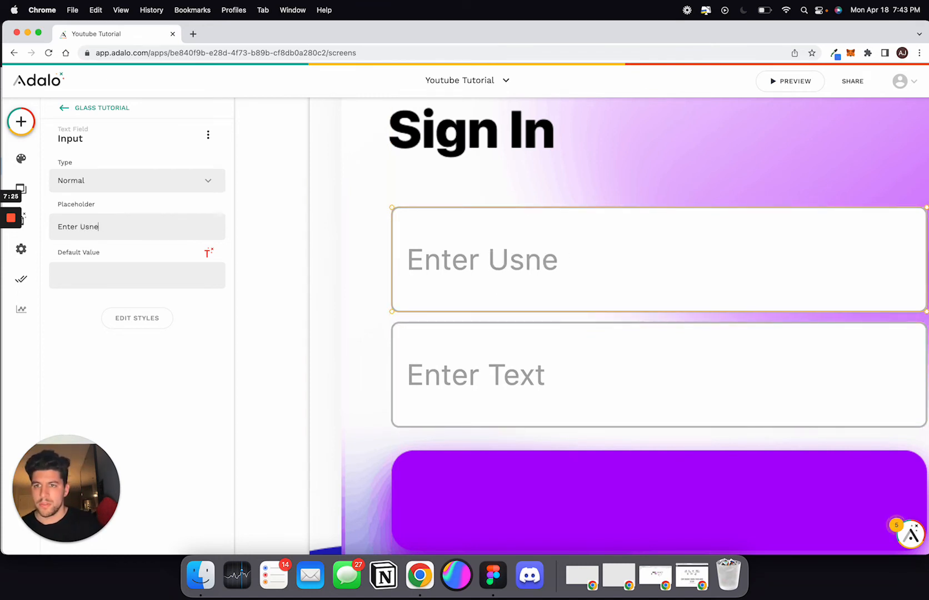
{"action": "key", "text": "BackSpace"}
{"action": "key", "text": "BackSpace"}
{"action": "type", "text": "ername..."}
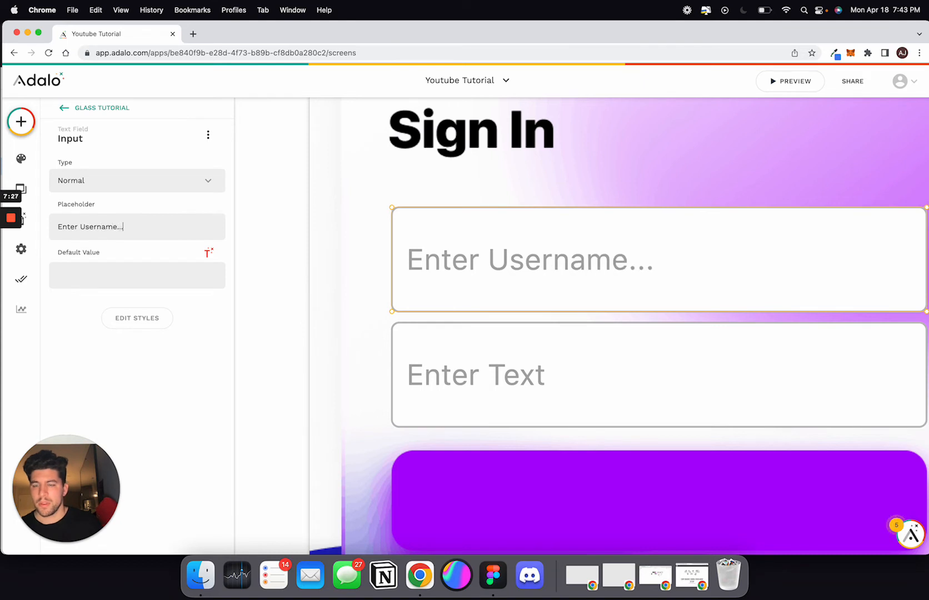
Turn off the border and background of the username input in its styles
{"action": "left_click", "coordinate": [144, 321]}
{"action": "scroll", "coordinate": [167, 400], "scroll_direction": "down", "scroll_amount": 5}
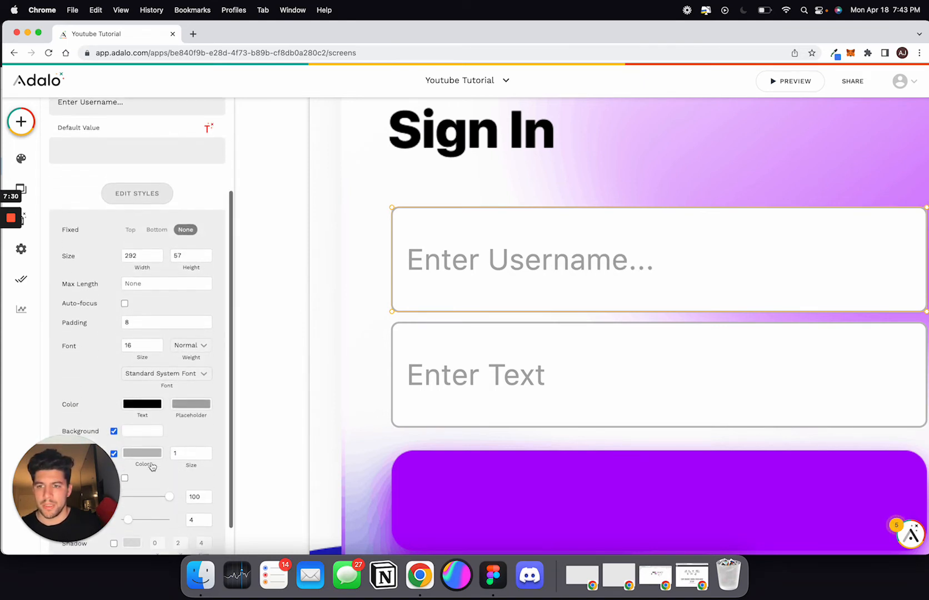
{"action": "left_click", "coordinate": [115, 450]}
{"action": "scroll", "coordinate": [124, 432], "scroll_direction": "down", "scroll_amount": 1}
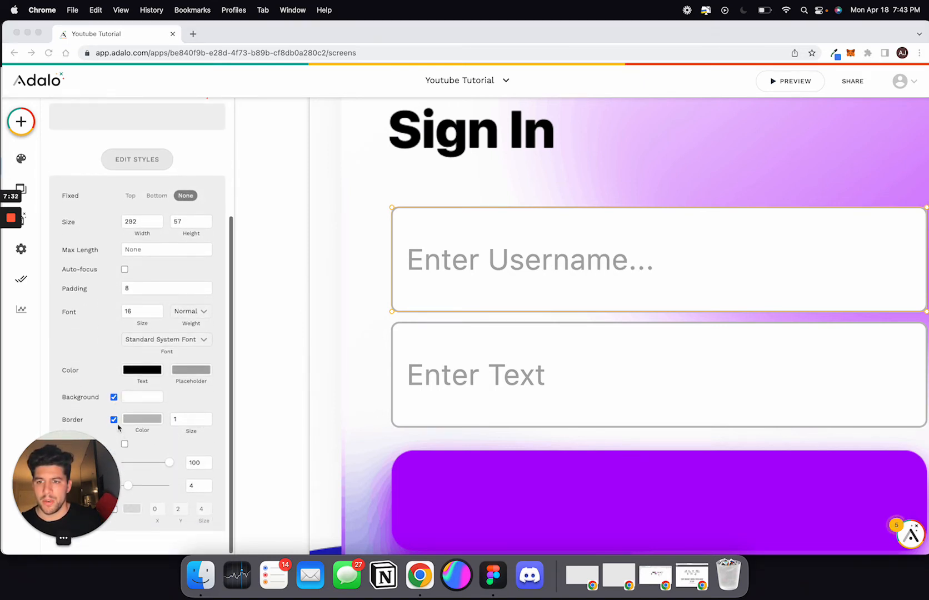
{"action": "left_click", "coordinate": [114, 420]}
{"action": "left_click", "coordinate": [114, 397]}
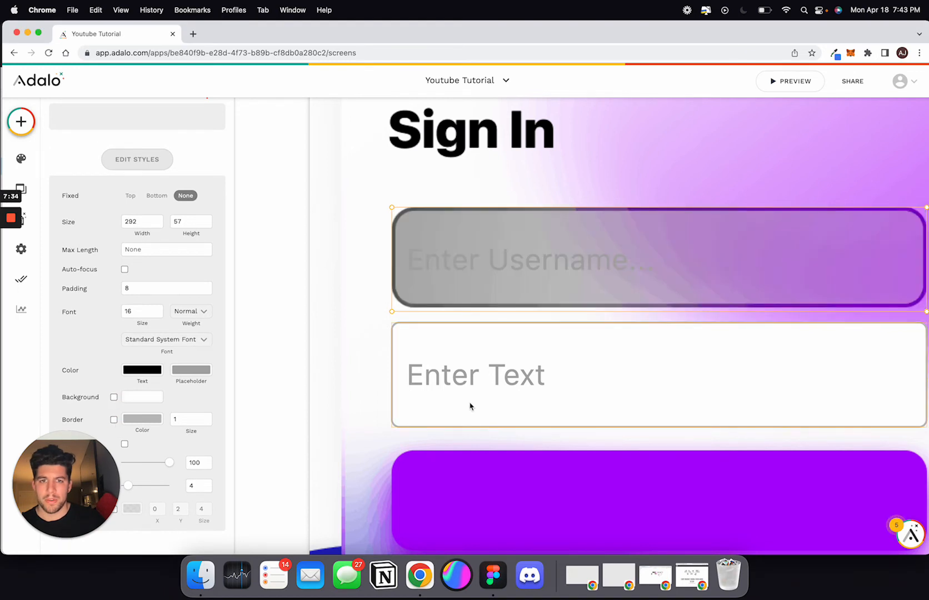
Set both the placeholder colour and the text colour of the username input to white (FFFFFF)
{"action": "left_click", "coordinate": [195, 372]}
{"action": "left_click_drag", "start_coordinate": [165, 430], "coordinate": [100, 367]}
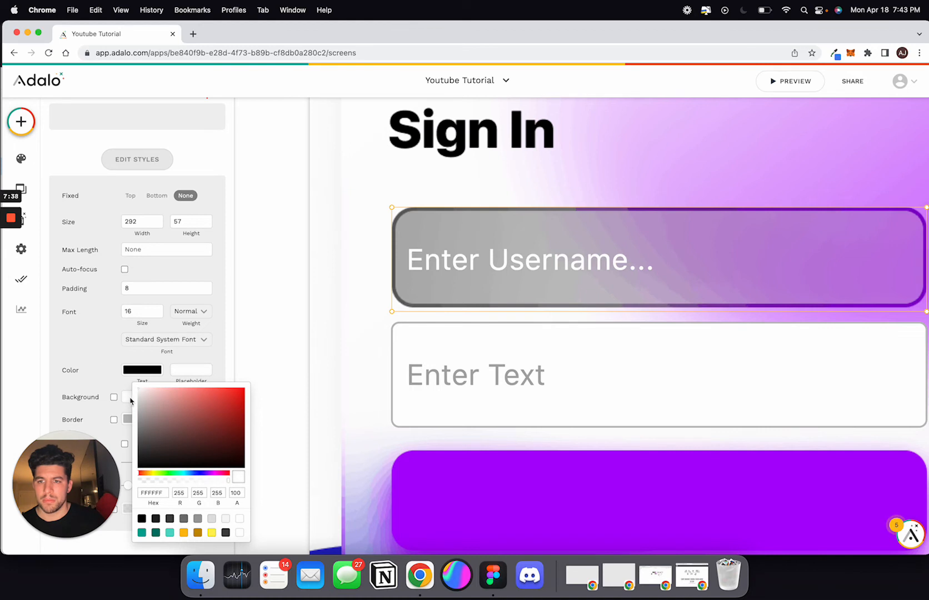
{"action": "left_click_drag", "start_coordinate": [131, 400], "coordinate": [111, 373]}
{"action": "left_click", "coordinate": [142, 377]}
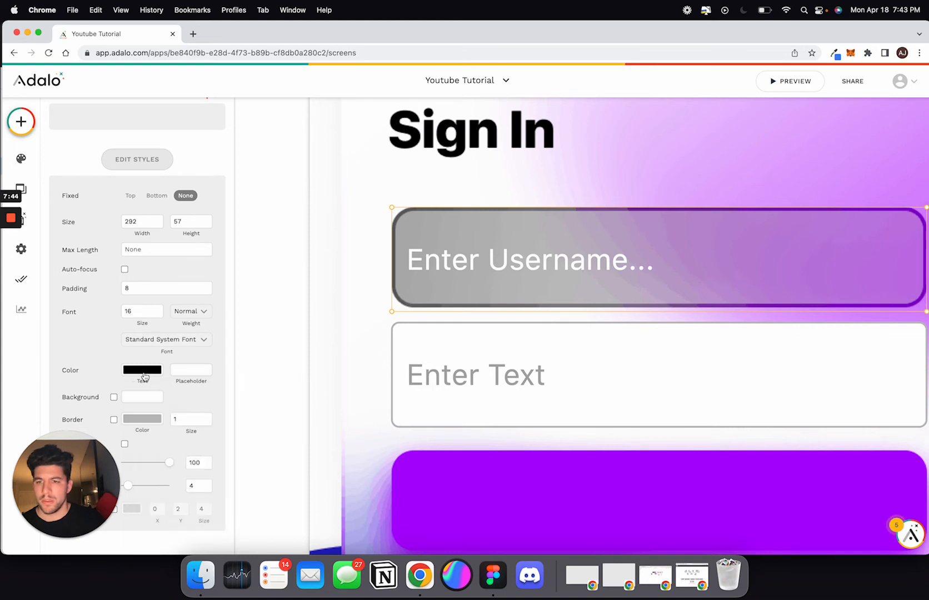
{"action": "left_click", "coordinate": [139, 371]}
{"action": "left_click", "coordinate": [95, 380]}
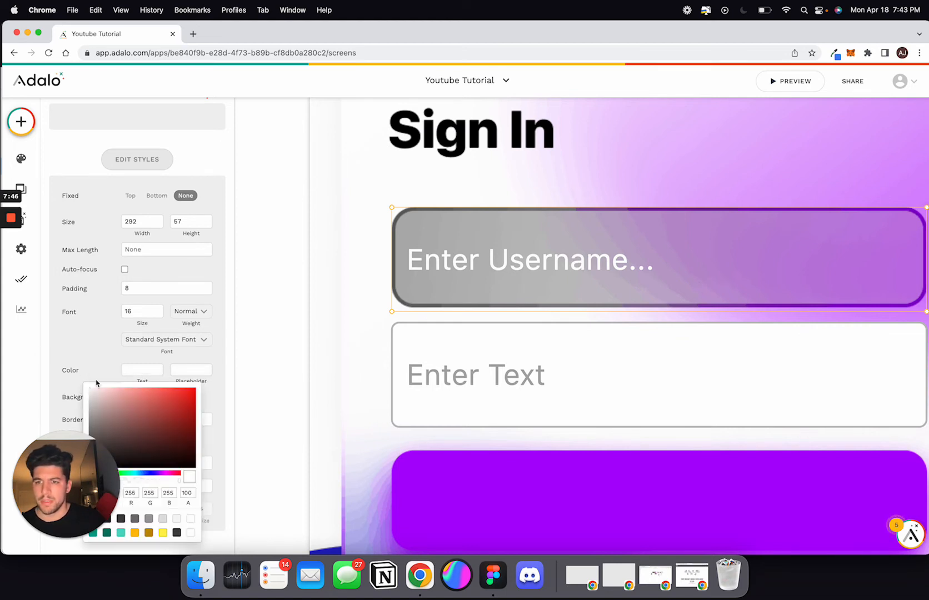
{"action": "left_click", "coordinate": [139, 360]}
Set the username input's padding to 14 and its font weight to Medium
{"action": "double_click", "coordinate": [139, 289]}
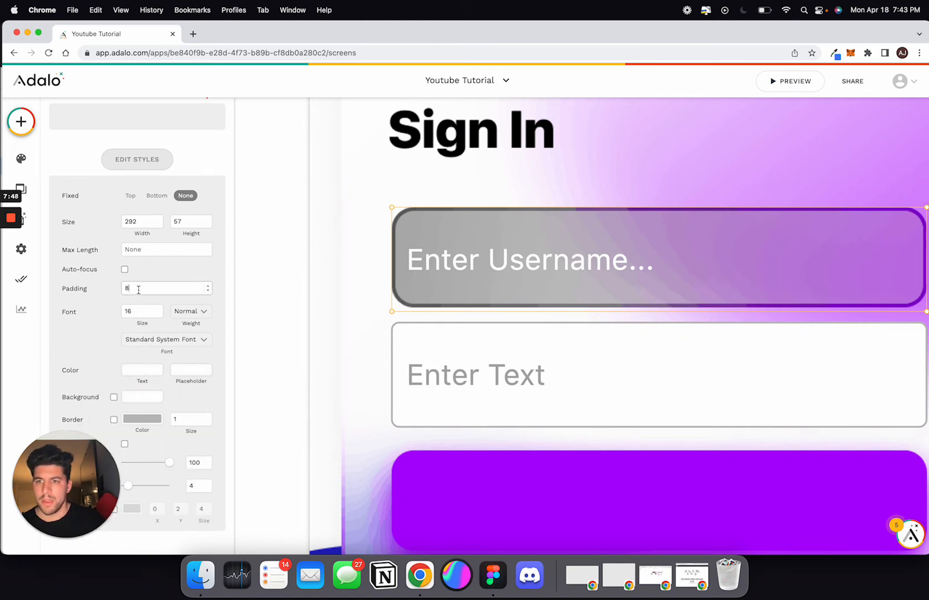
{"action": "type", "text": "15"}
{"action": "key", "text": "Down"}
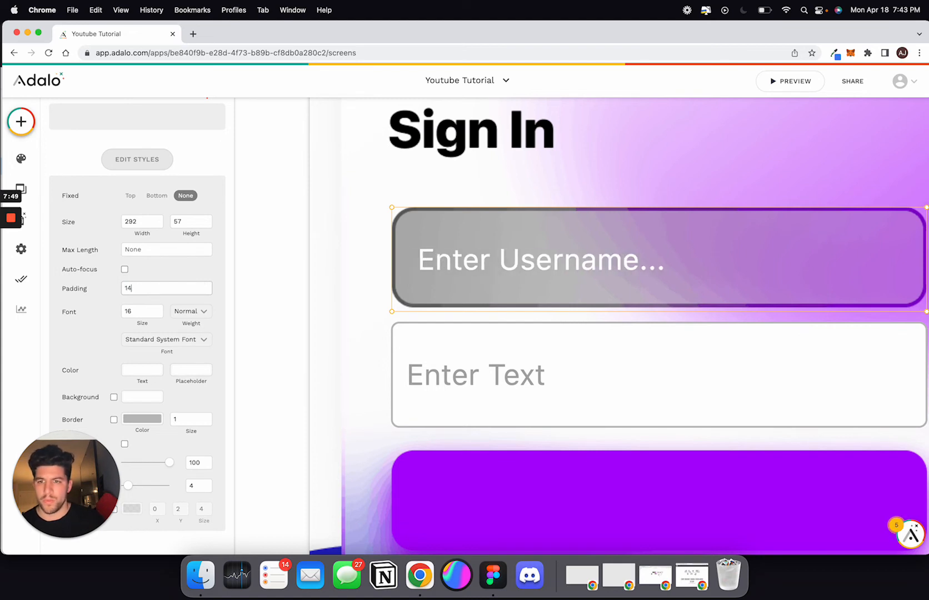
{"action": "double_click", "coordinate": [144, 315]}
{"action": "left_click", "coordinate": [185, 312]}
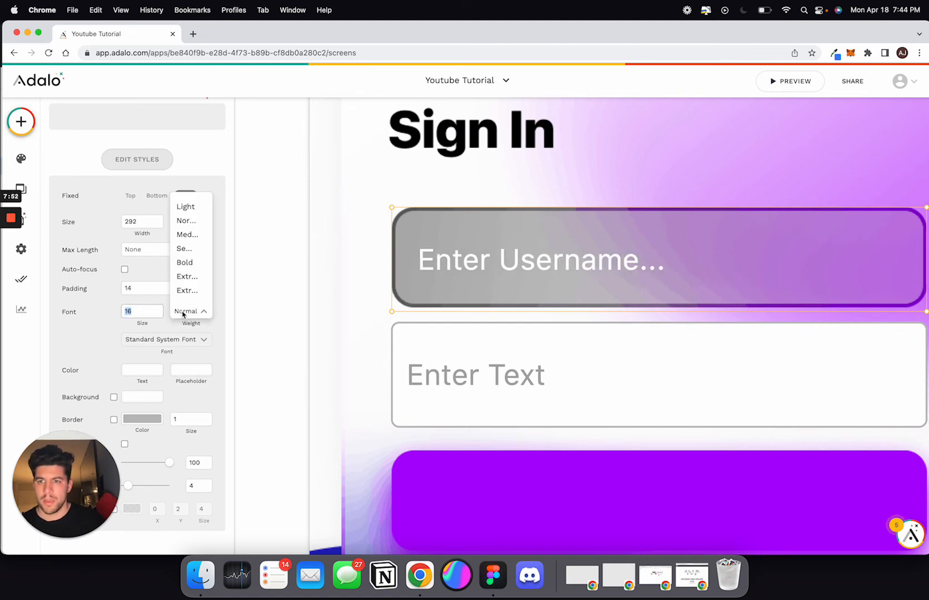
{"action": "left_click", "coordinate": [187, 234]}
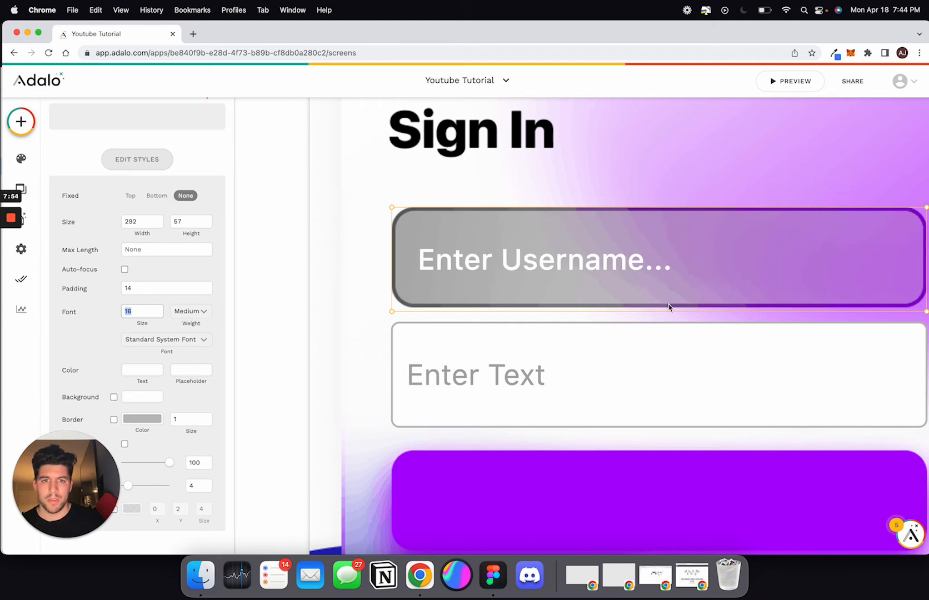
Delete the unstyled second text input and place a duplicate of the styled username input over the second field
{"action": "scroll", "coordinate": [623, 331], "scroll_direction": "right", "scroll_amount": 1}
{"action": "left_click", "coordinate": [560, 380]}
{"action": "key", "text": "BackSpace"}
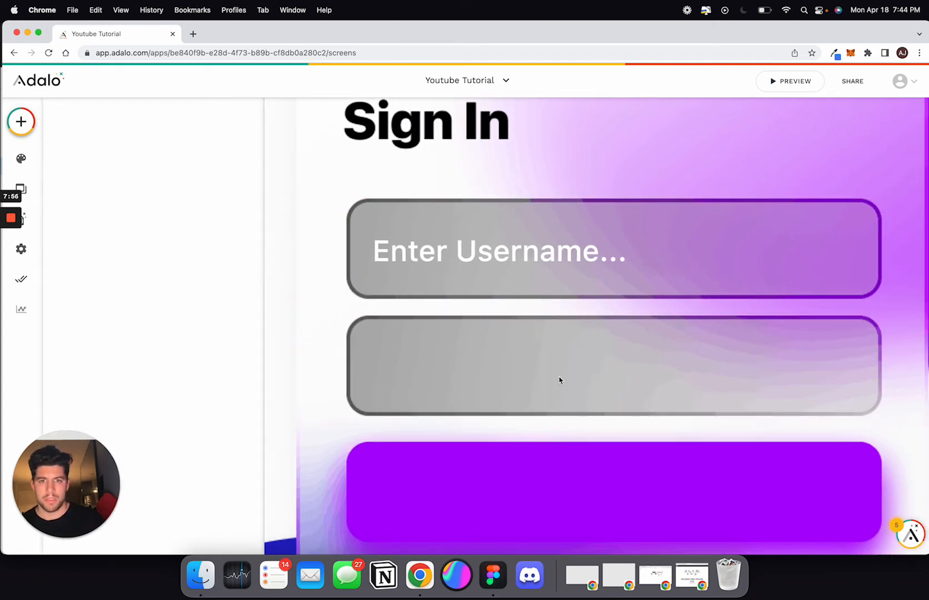
{"action": "left_click", "coordinate": [471, 270]}
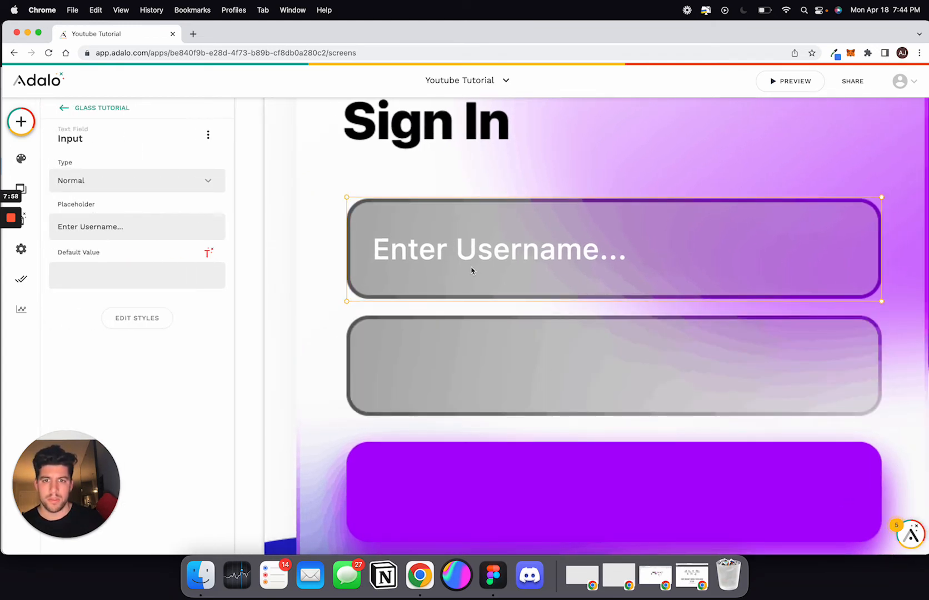
{"action": "left_click_drag", "start_coordinate": [477, 258], "coordinate": [481, 373]}
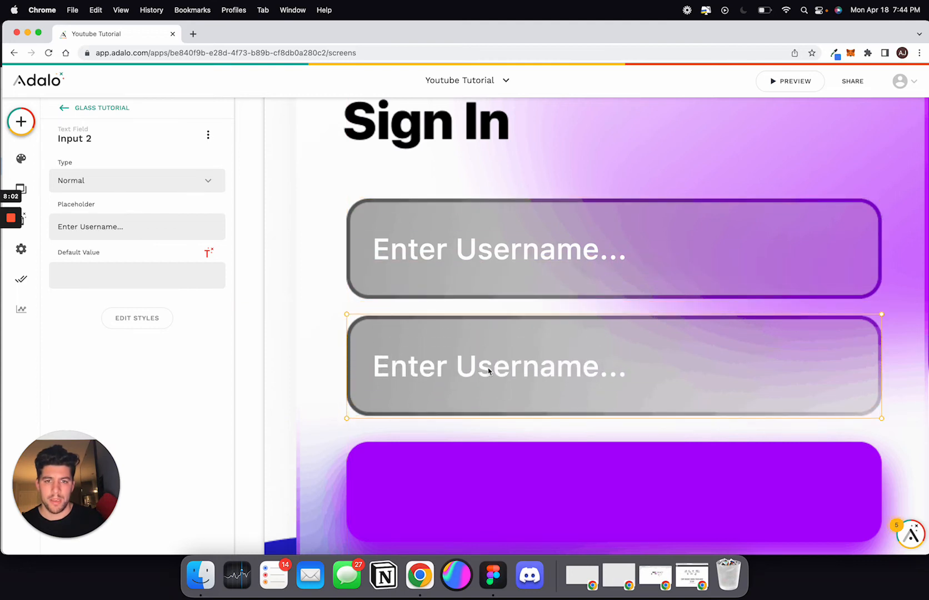
Change the duplicated input's placeholder to "Enter Password..."
{"action": "double_click", "coordinate": [93, 226]}
{"action": "type", "text": "Password"}
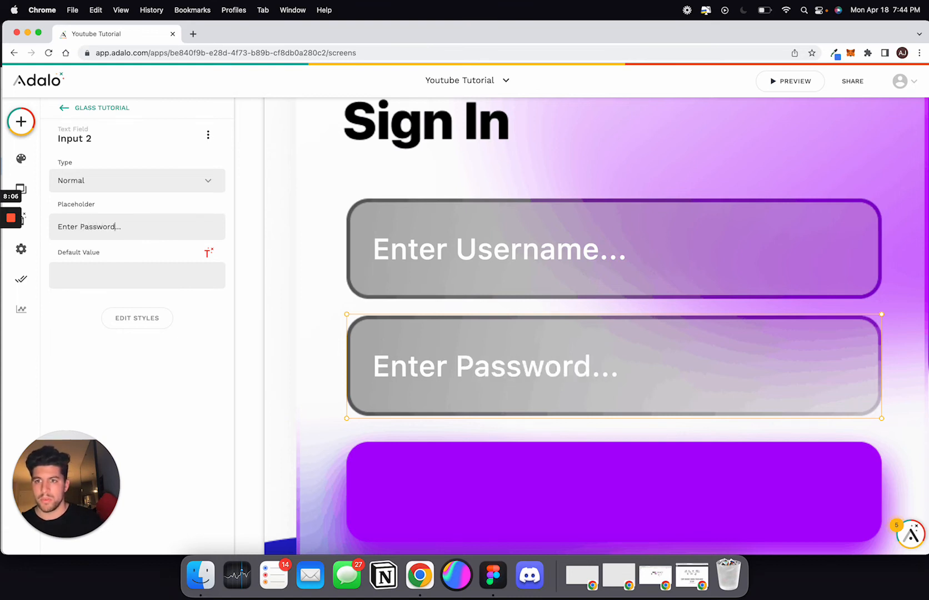
{"action": "left_click", "coordinate": [209, 253]}
{"action": "left_click", "coordinate": [252, 247]}
{"action": "scroll", "coordinate": [268, 322], "scroll_direction": "down", "scroll_amount": 1}
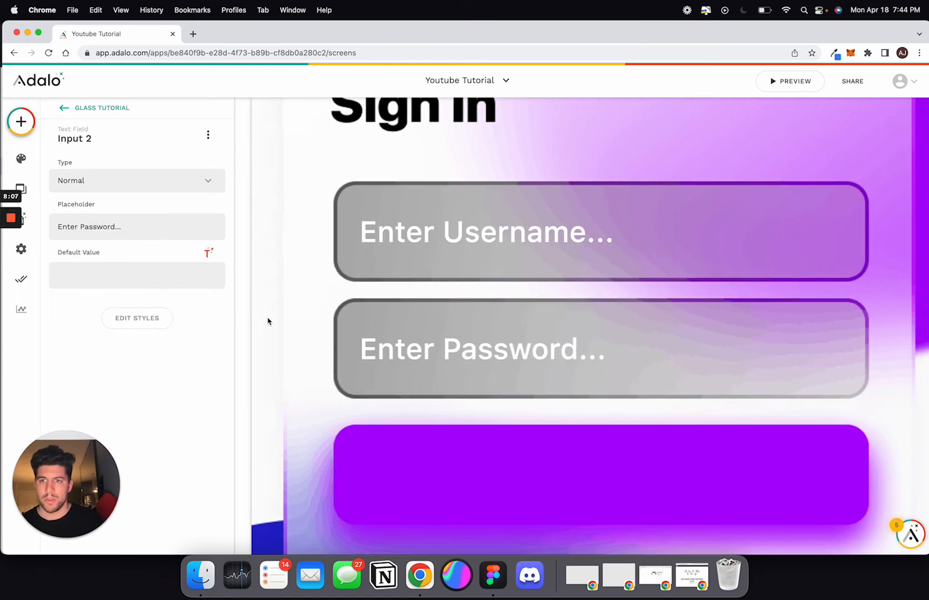
{"action": "scroll", "coordinate": [556, 505], "scroll_direction": "down", "scroll_amount": 3}
{"action": "scroll", "coordinate": [555, 500], "scroll_direction": "down", "scroll_amount": 5}
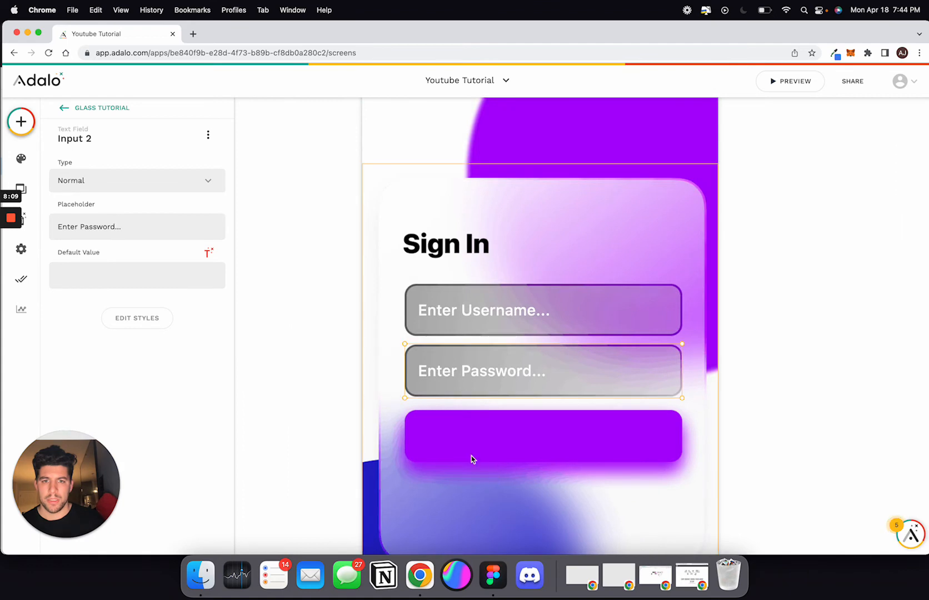
{"action": "scroll", "coordinate": [480, 475], "scroll_direction": "down", "scroll_amount": 2}
{"action": "scroll", "coordinate": [478, 474], "scroll_direction": "up", "scroll_amount": 1}
{"action": "scroll", "coordinate": [478, 473], "scroll_direction": "down", "scroll_amount": 4}
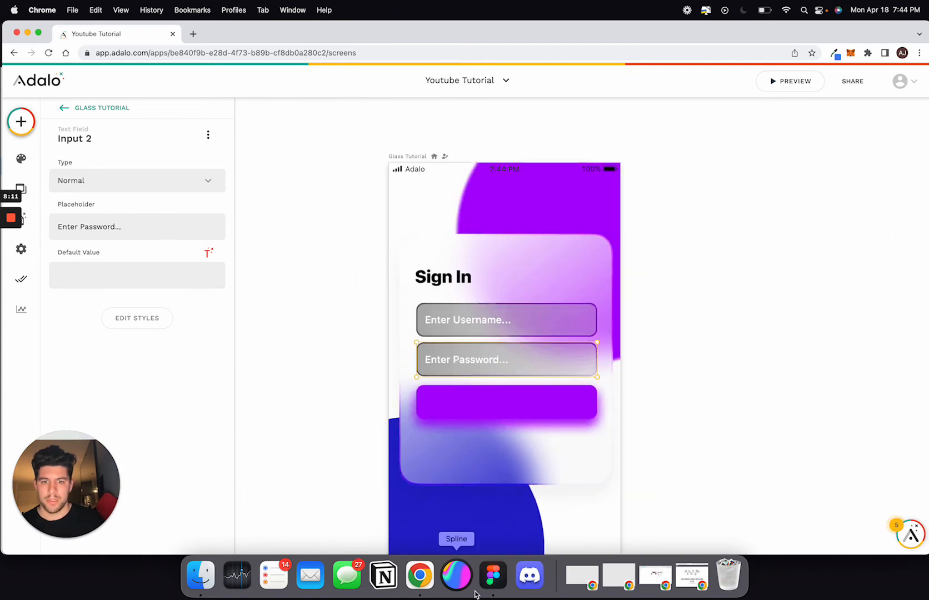
Switch to Figma and group the Submit text with the glass card group
{"action": "left_click", "coordinate": [492, 580]}
{"action": "left_click", "coordinate": [414, 338]}
{"action": "left_click", "coordinate": [472, 343], "text": "shift"}
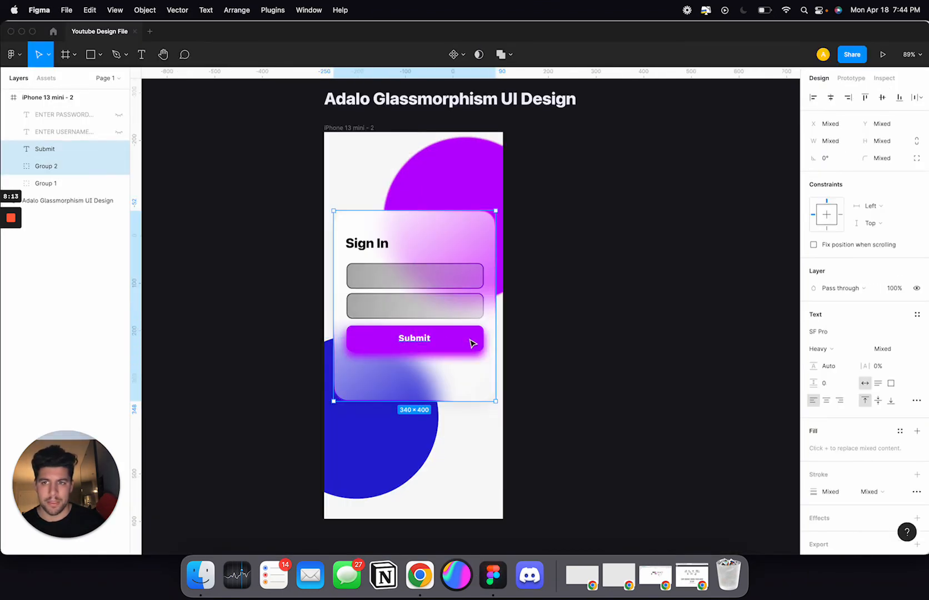
{"action": "scroll", "coordinate": [444, 334], "scroll_direction": "left", "scroll_amount": 2}
{"action": "key", "text": "super+g"}
Export the new card group as a 2x PNG named GlassCard.png to Downloads, replacing the existing file
{"action": "scroll", "coordinate": [869, 514], "scroll_direction": "down", "scroll_amount": 1}
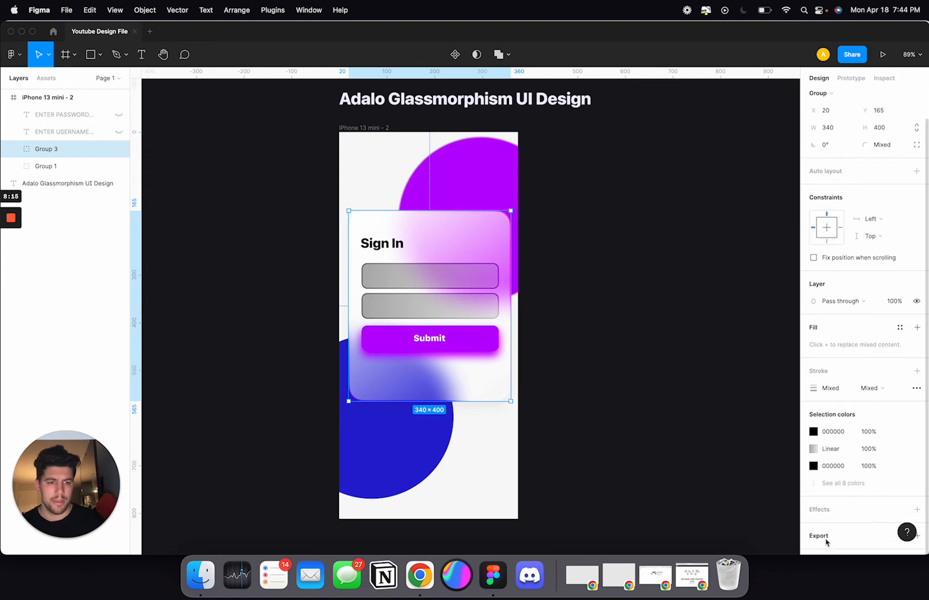
{"action": "left_click", "coordinate": [825, 539]}
{"action": "scroll", "coordinate": [833, 540], "scroll_direction": "down", "scroll_amount": 1}
{"action": "left_click", "coordinate": [828, 539]}
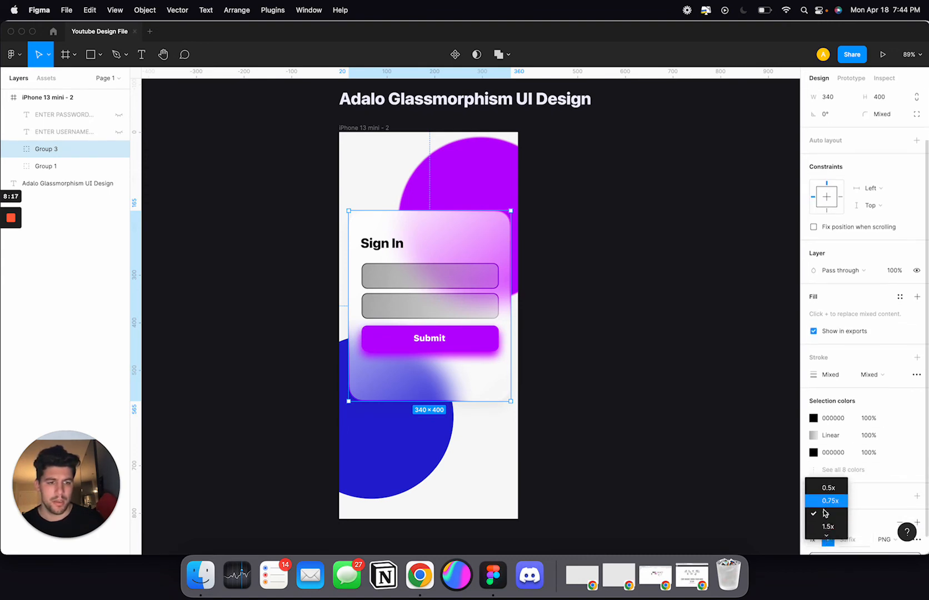
{"action": "left_click", "coordinate": [827, 521]}
{"action": "scroll", "coordinate": [849, 543], "scroll_direction": "down", "scroll_amount": 1}
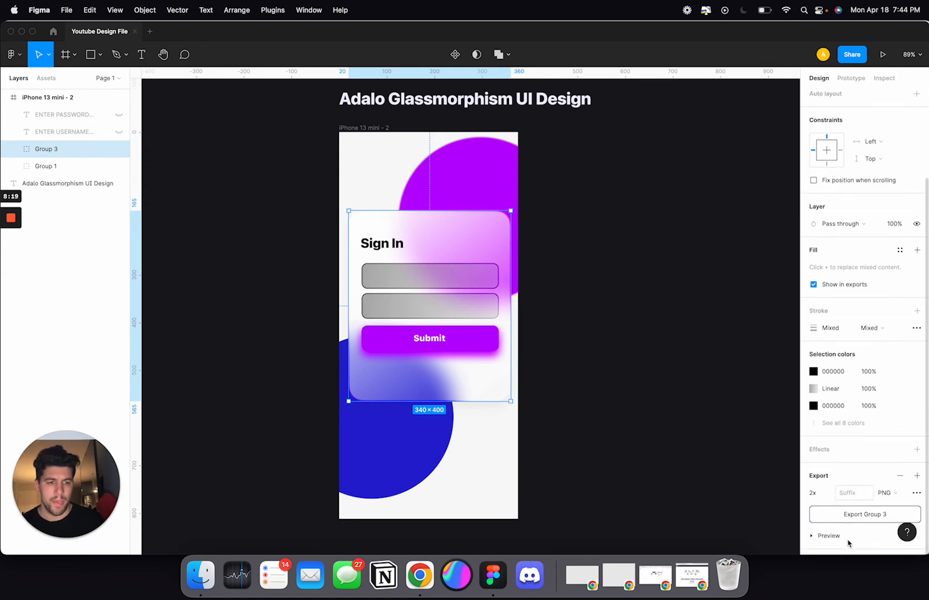
{"action": "left_click", "coordinate": [867, 515]}
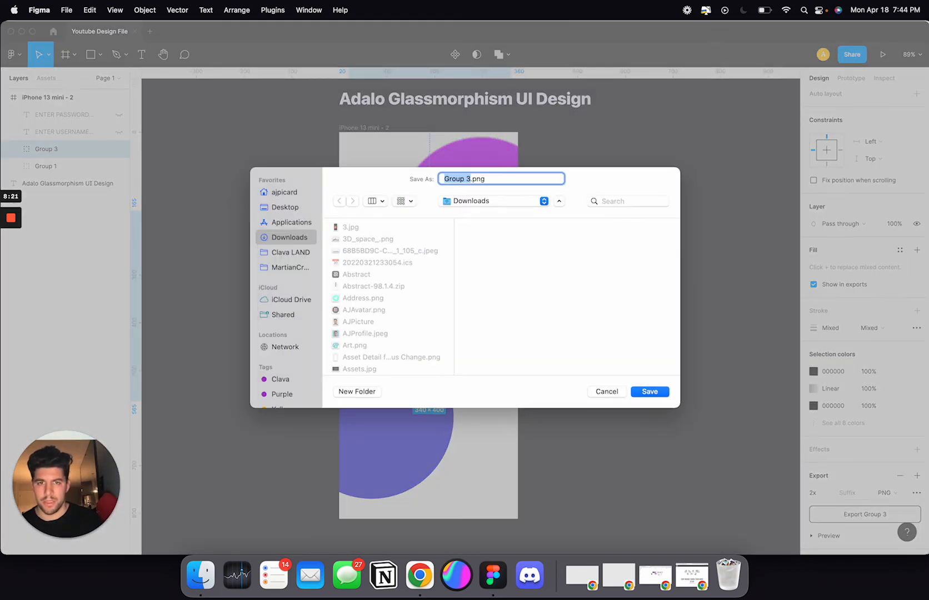
{"action": "type", "text": "GlassCard"}
{"action": "key", "text": "Return"}
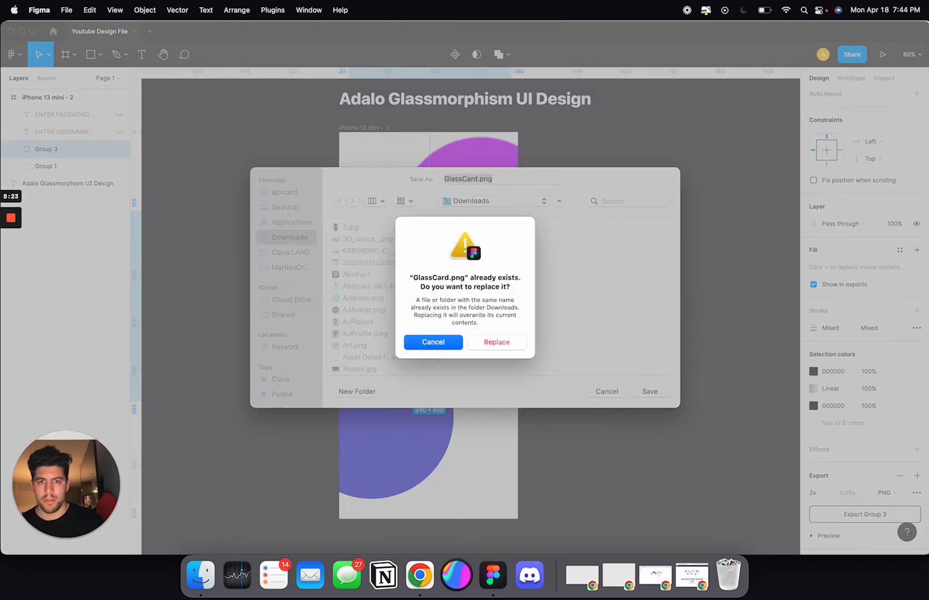
{"action": "left_click", "coordinate": [524, 337]}
Switch back to Adalo and replace the glass card image with the newly exported GlassCard.png
{"action": "key", "text": "super+Tab"}
{"action": "left_click", "coordinate": [481, 293]}
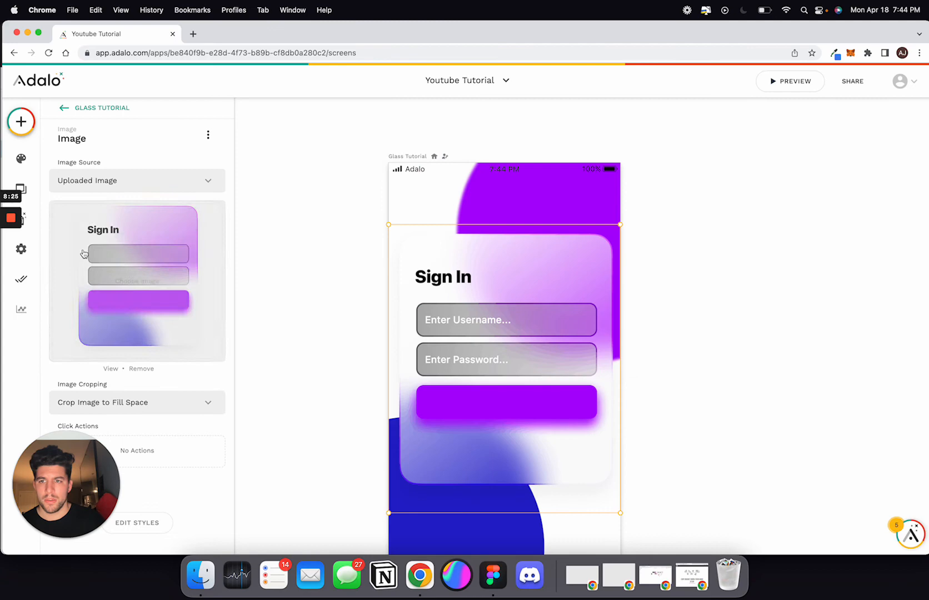
{"action": "left_click", "coordinate": [150, 263]}
{"action": "double_click", "coordinate": [405, 225]}
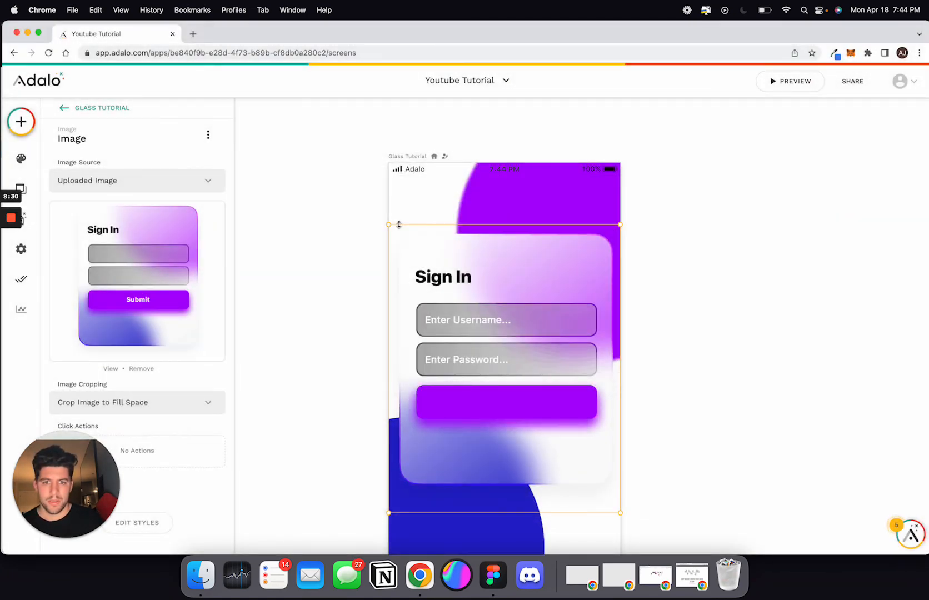
{"action": "scroll", "coordinate": [564, 337], "scroll_direction": "down", "scroll_amount": 3}
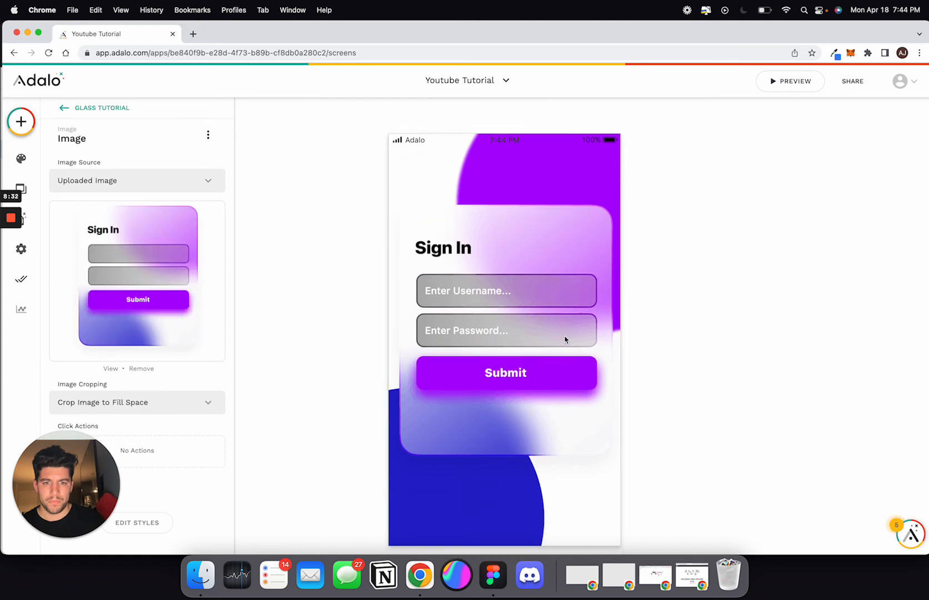
Add a Rectangle component over the Submit button and resize it to roughly cover the button
{"action": "left_click", "coordinate": [21, 121]}
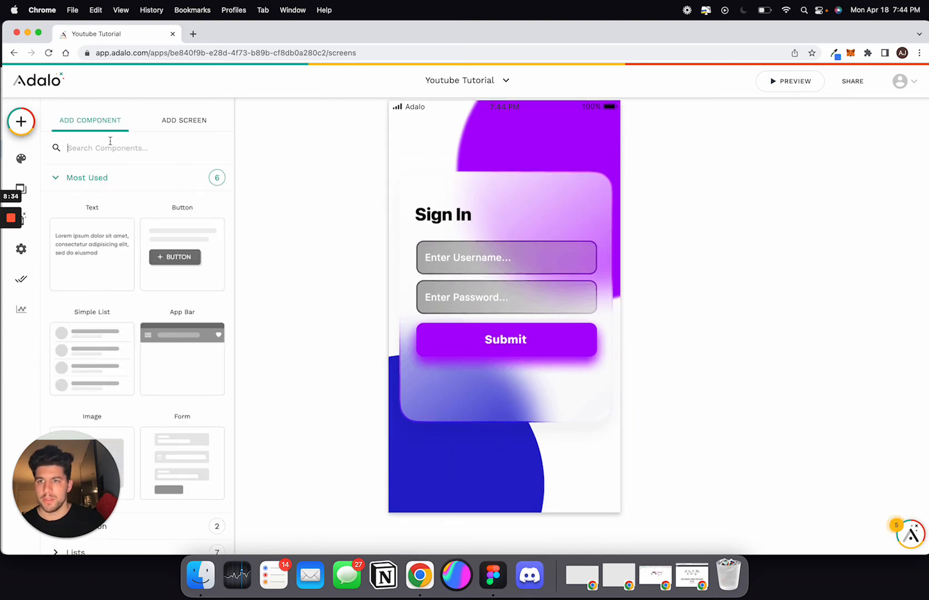
{"action": "type", "text": "rec"}
{"action": "left_click_drag", "start_coordinate": [91, 254], "coordinate": [507, 351]}
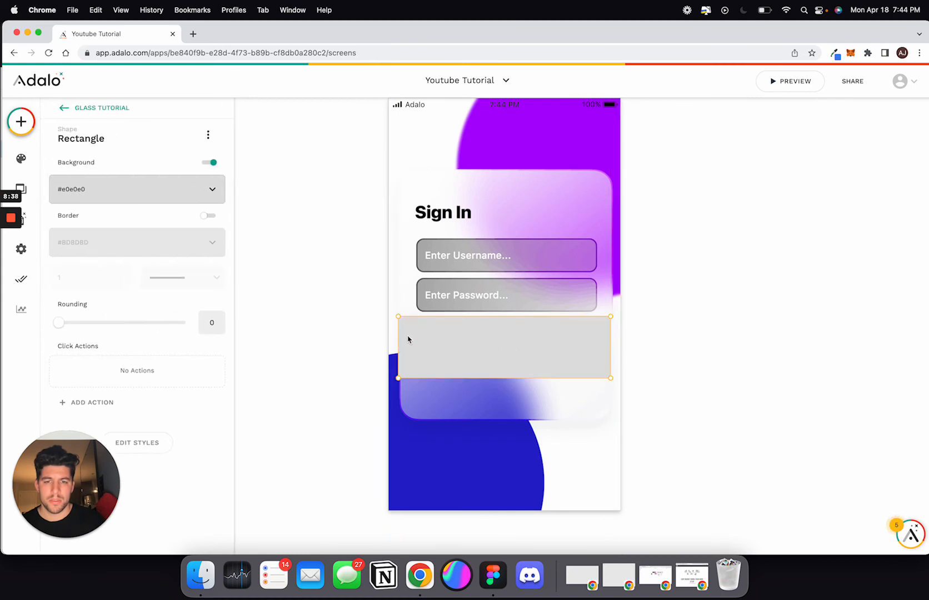
{"action": "left_click_drag", "start_coordinate": [396, 344], "coordinate": [418, 343]}
{"action": "left_click_drag", "start_coordinate": [610, 339], "coordinate": [598, 337]}
{"action": "left_click_drag", "start_coordinate": [537, 378], "coordinate": [532, 361]}
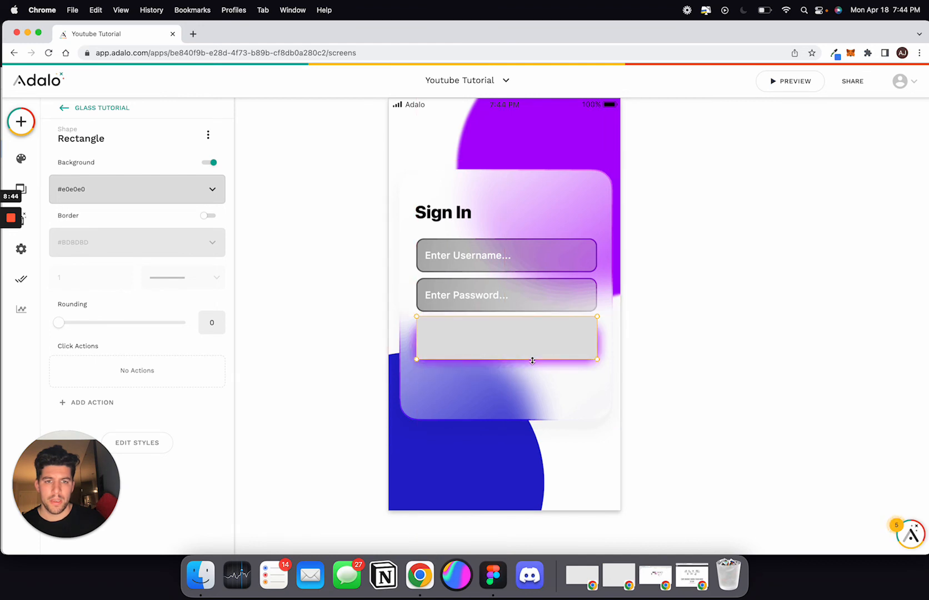
{"action": "left_click", "coordinate": [526, 346]}
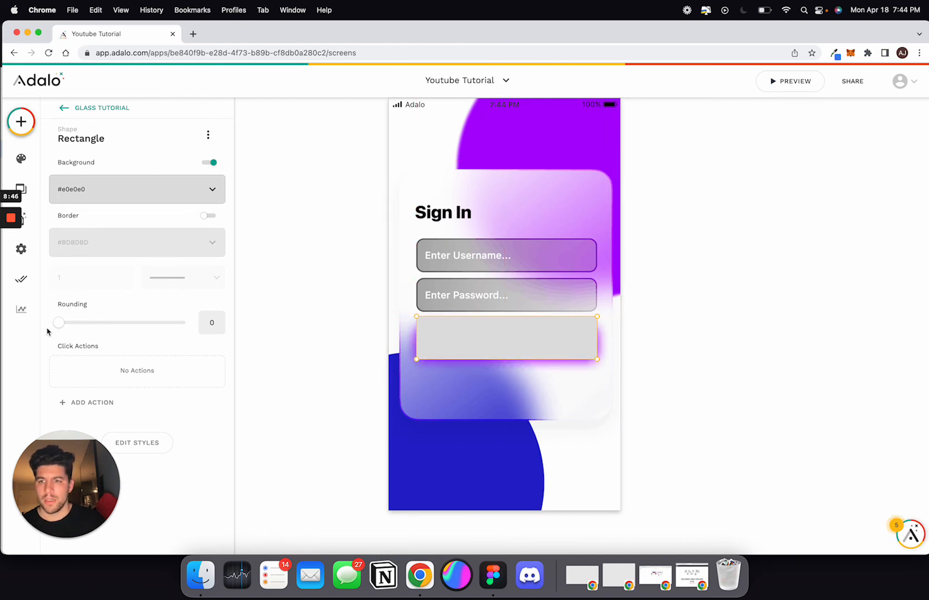
Make the rectangle transparent by setting its background colour's alpha to 0
{"action": "left_click", "coordinate": [155, 191]}
{"action": "key", "text": "super+a"}
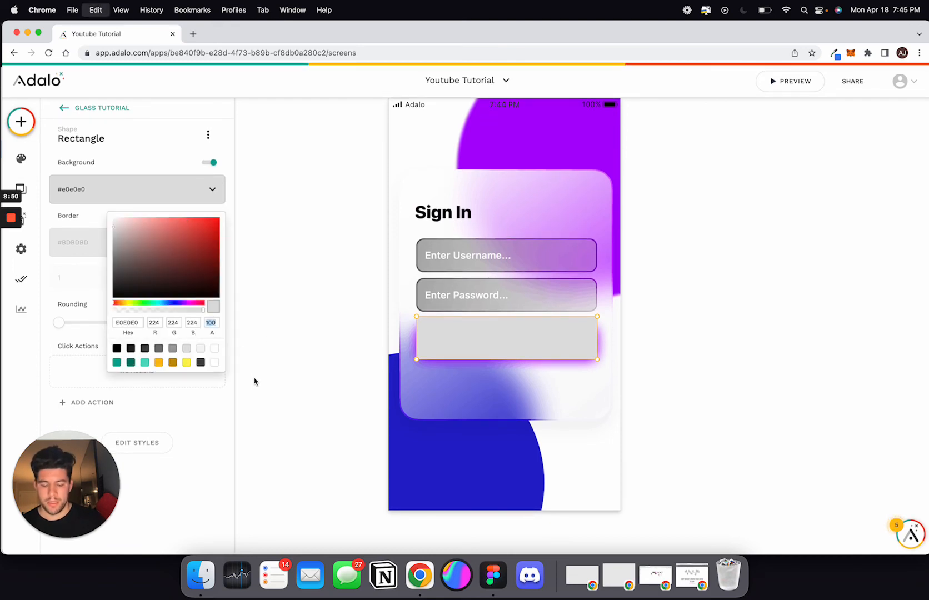
{"action": "type", "text": "0"}
{"action": "key", "text": "Return"}
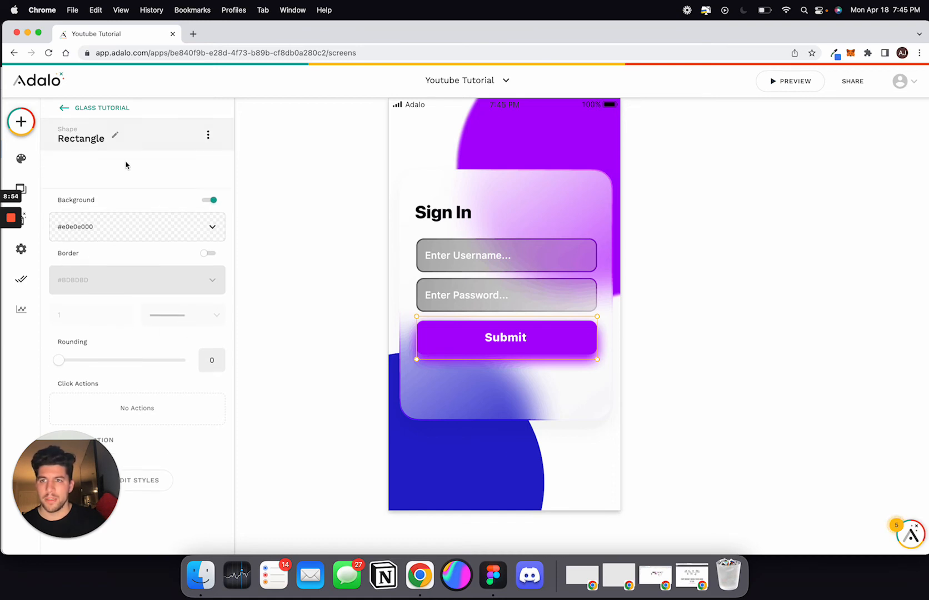
Rename the transparent rectangle over the Submit button as "Button / Submit"
{"action": "left_click", "coordinate": [115, 135]}
{"action": "key", "text": "super+a"}
{"action": "type", "text": "Button / "}
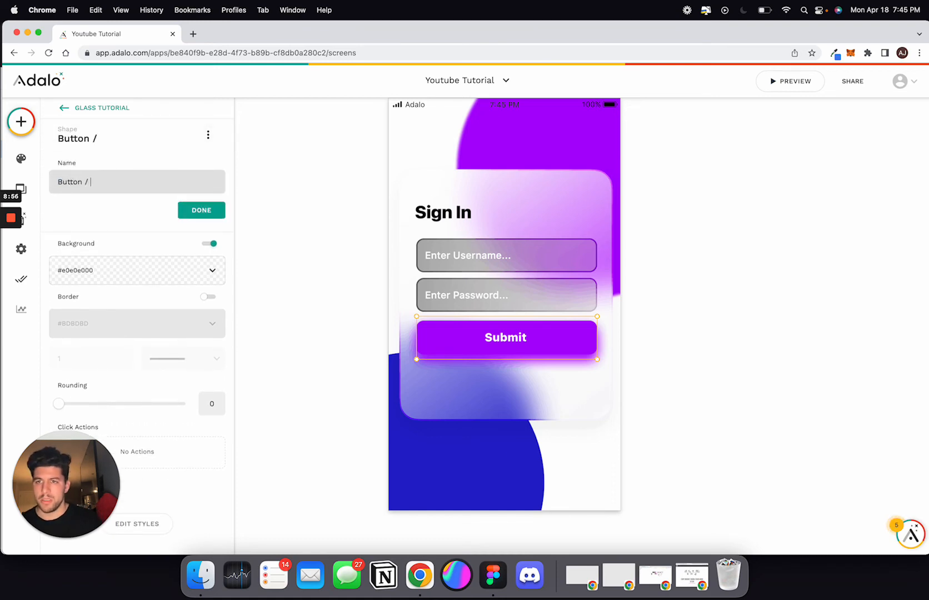
{"action": "type", "text": "Submit"}
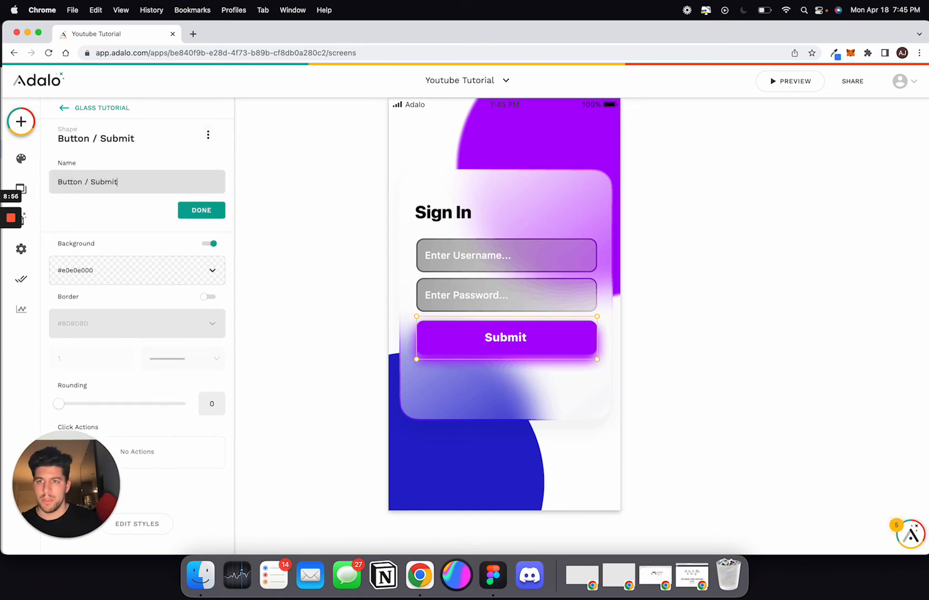
{"action": "left_click", "coordinate": [198, 218]}
Rename the username text field component as "Input / Username"
{"action": "left_click", "coordinate": [488, 263]}
{"action": "left_click", "coordinate": [98, 135]}
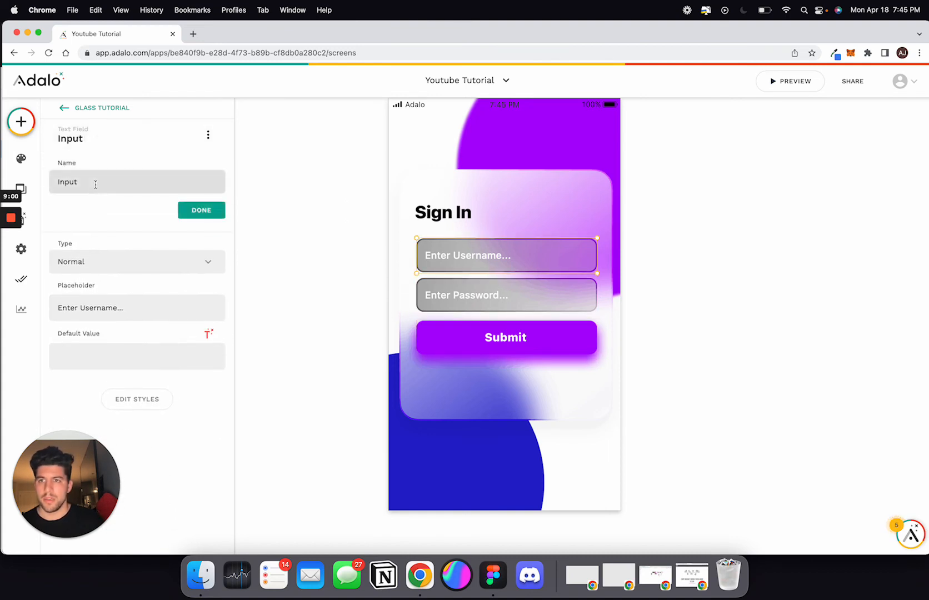
{"action": "type", "text": "/ usern"}
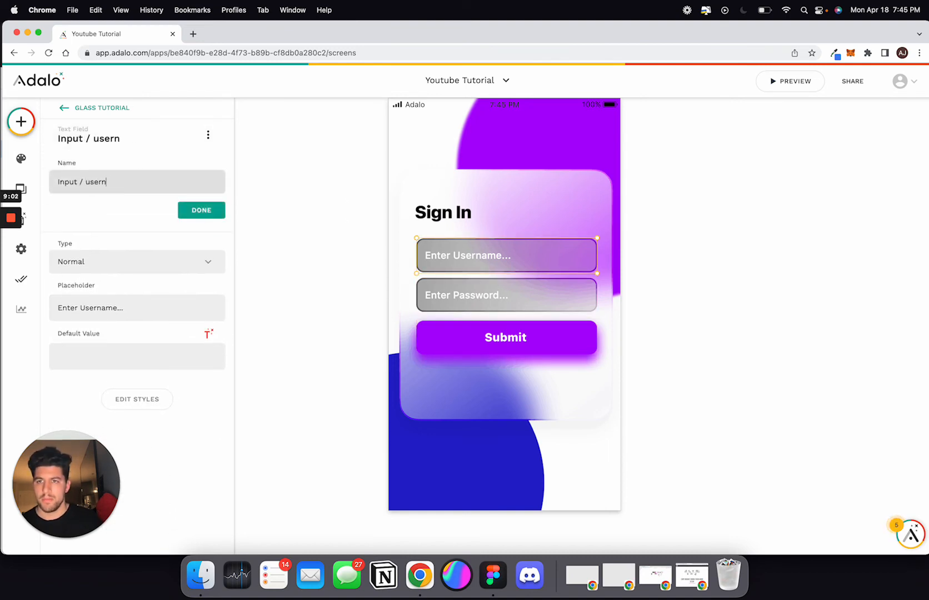
{"action": "key", "text": "BackSpace"}
{"action": "type", "text": "Username"}
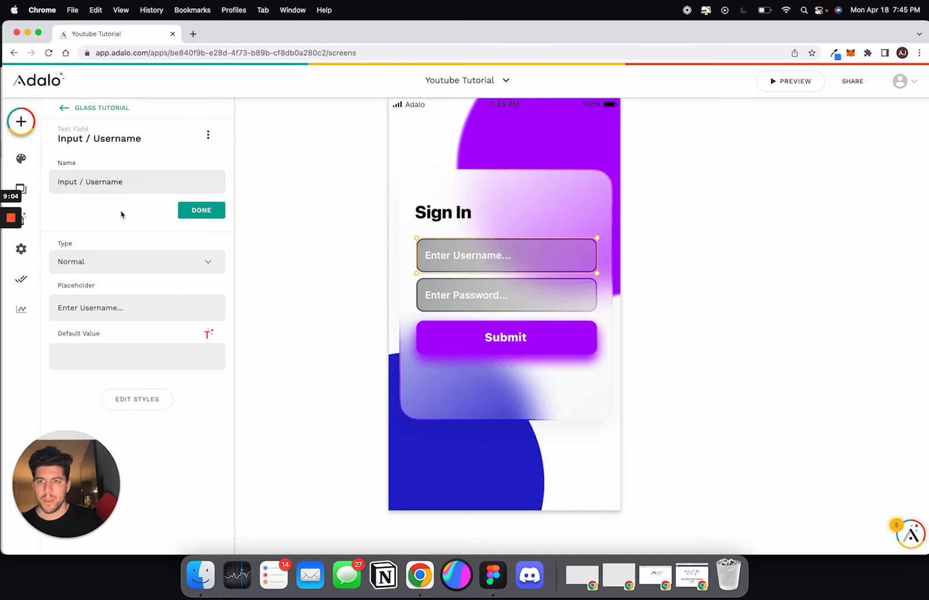
{"action": "left_click", "coordinate": [201, 210]}
Rename the password text field component as "Input / Password" and set its type to Password
{"action": "left_click", "coordinate": [460, 295]}
{"action": "left_click", "coordinate": [104, 136]}
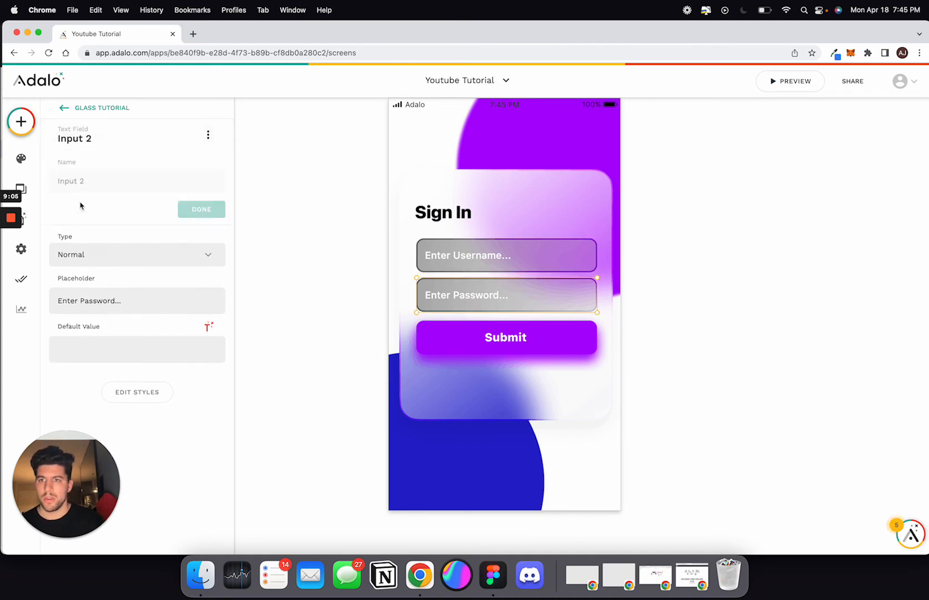
{"action": "type", "text": "/ Pas"}
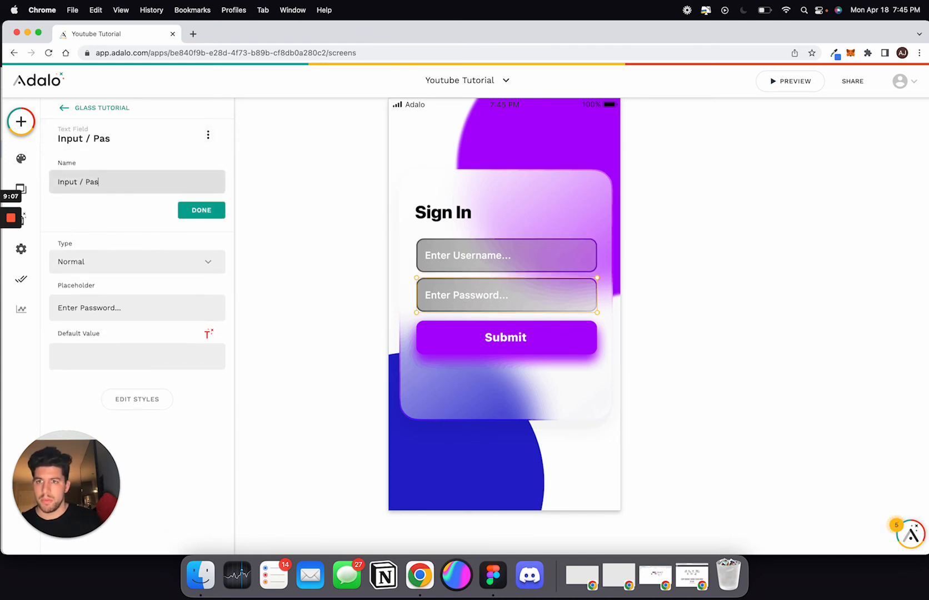
{"action": "type", "text": "sword"}
{"action": "left_click", "coordinate": [199, 209]}
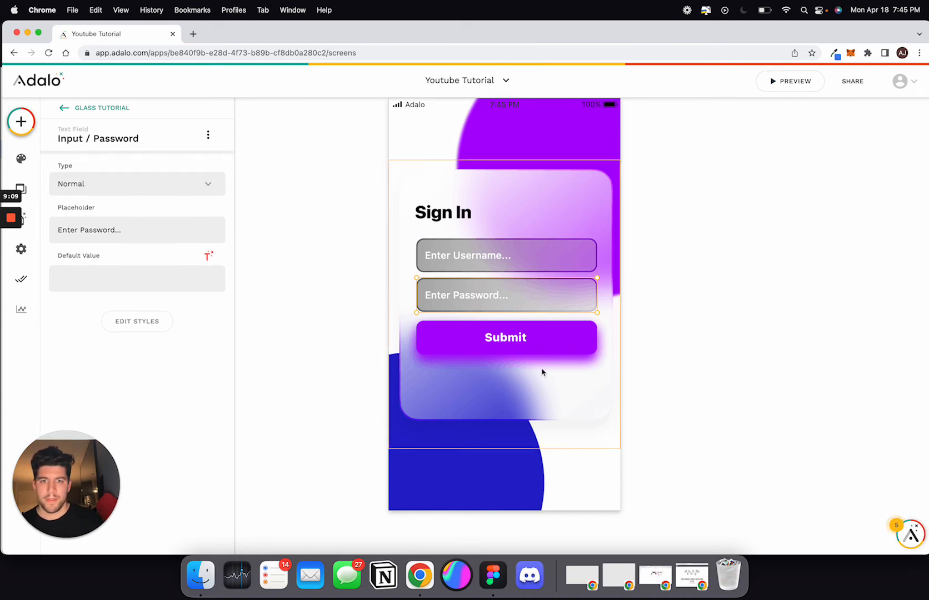
{"action": "left_click", "coordinate": [75, 182]}
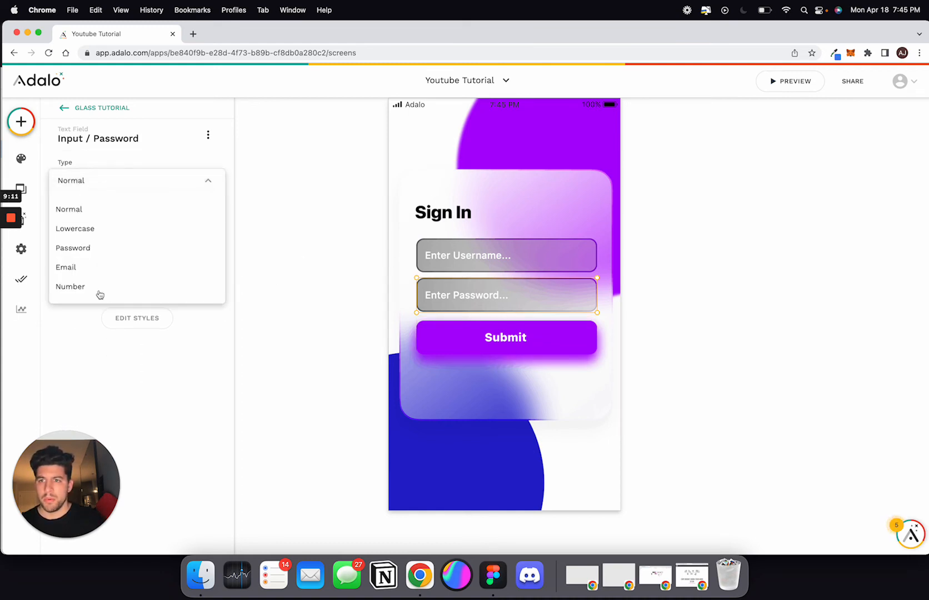
{"action": "left_click", "coordinate": [89, 248]}
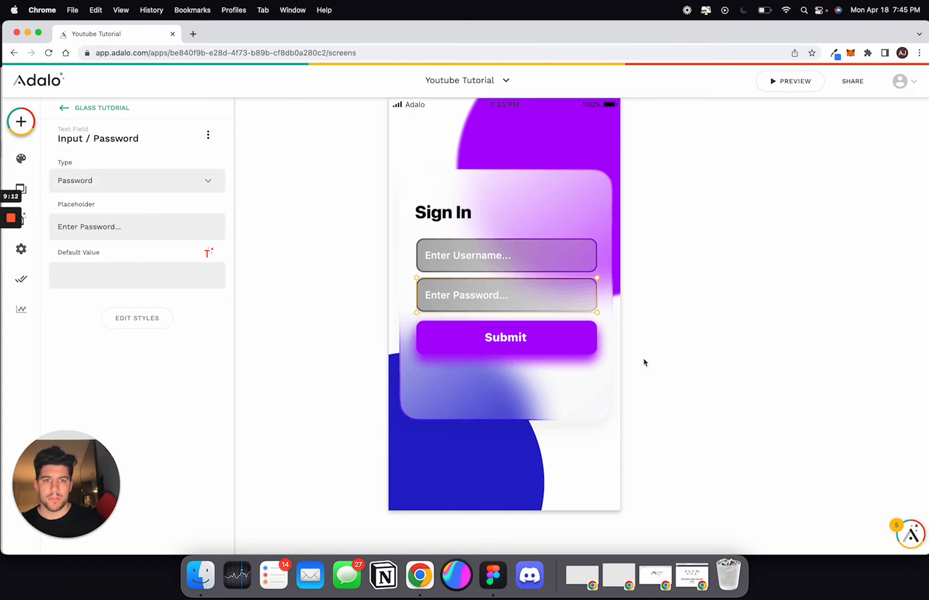
Group the username input, password input, Submit rectangle and glass card image together
{"action": "left_click", "coordinate": [497, 256], "text": "shift"}
{"action": "left_click", "coordinate": [529, 350], "text": "shift"}
{"action": "left_click", "coordinate": [534, 394], "text": "shift"}
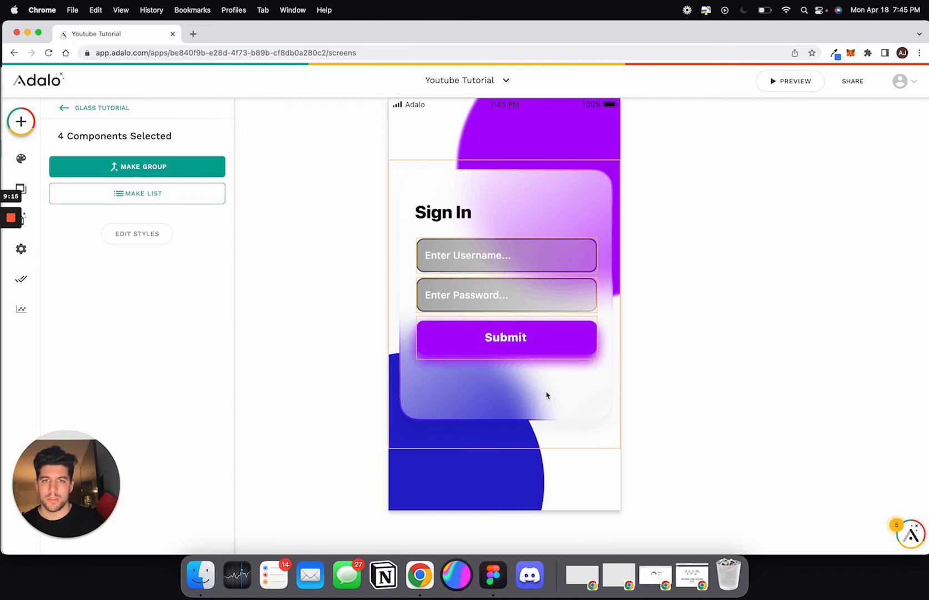
{"action": "key", "text": "super+g"}
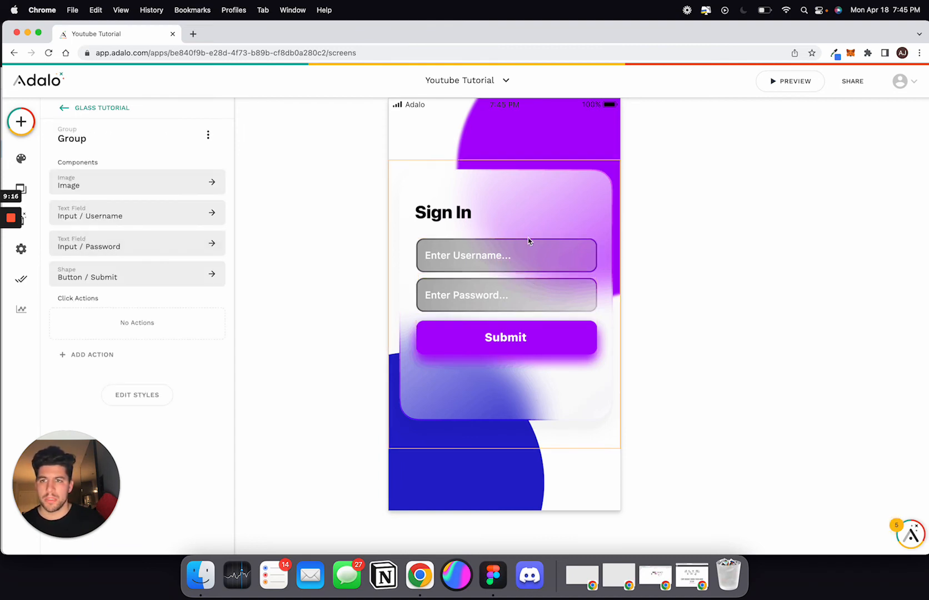
Examine the click actions available for the Submit rectangle, including the User Login options, without adding one
{"action": "left_click", "coordinate": [535, 341]}
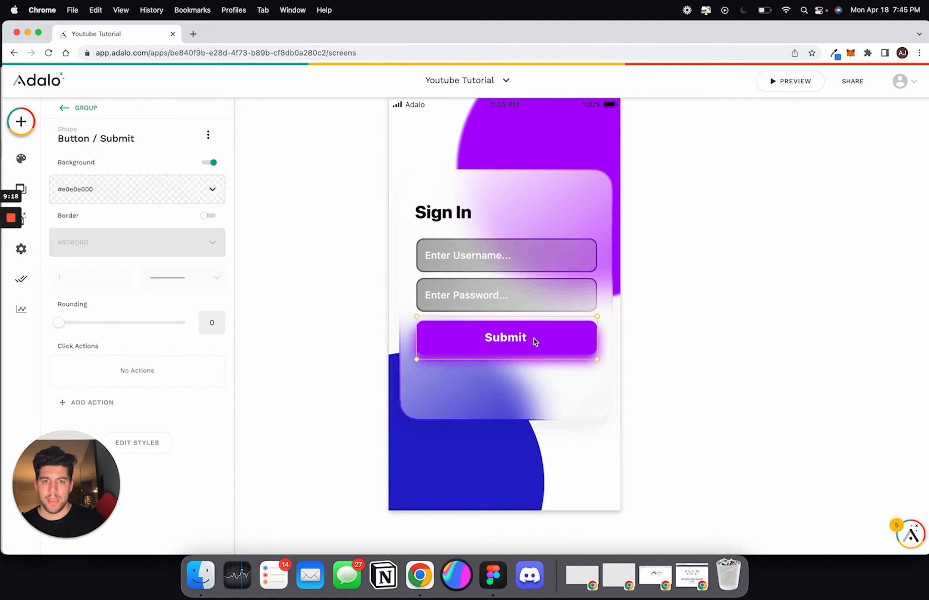
{"action": "left_click", "coordinate": [95, 401]}
{"action": "mouse_move", "coordinate": [128, 206]}
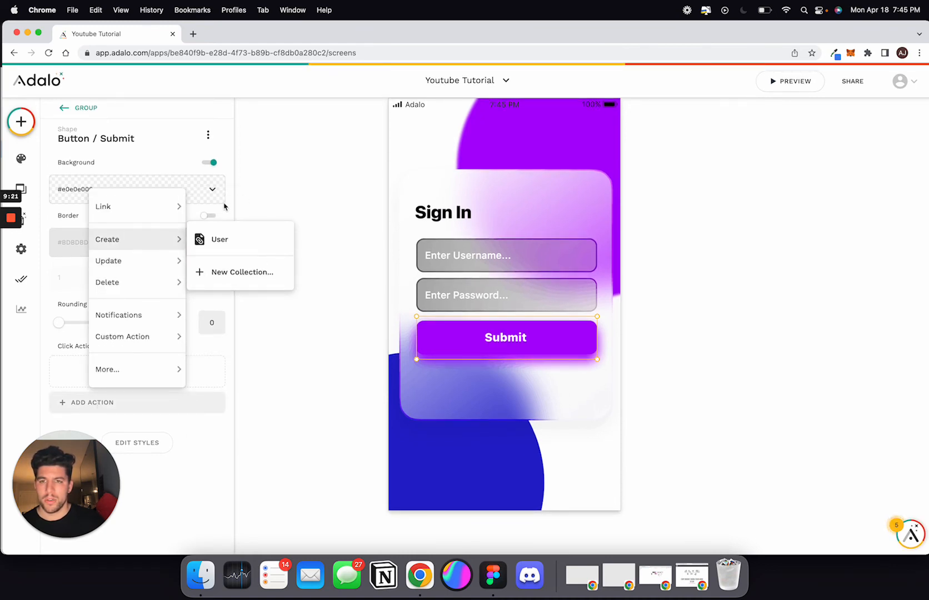
{"action": "mouse_move", "coordinate": [102, 345]}
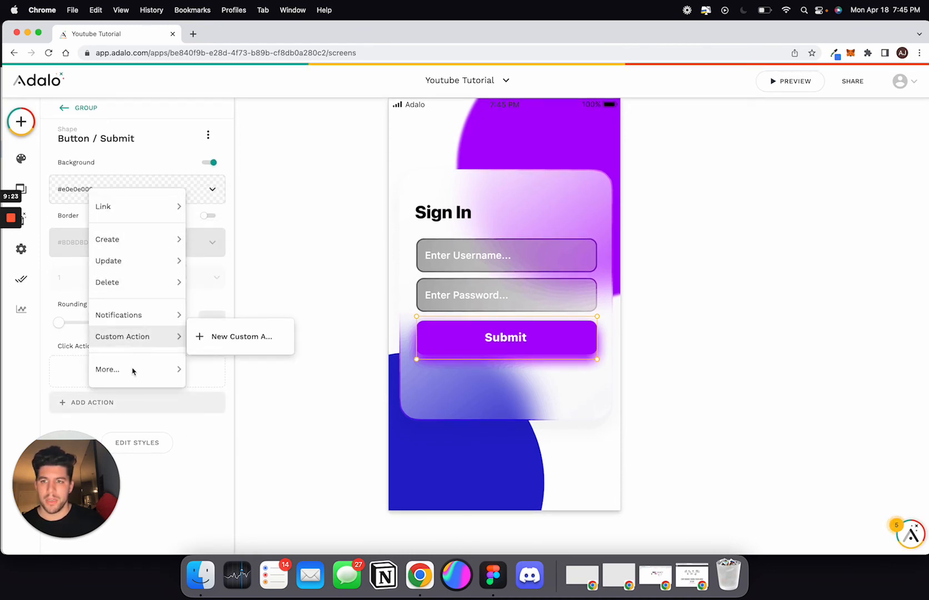
{"action": "mouse_move", "coordinate": [132, 369]}
{"action": "mouse_move", "coordinate": [241, 412]}
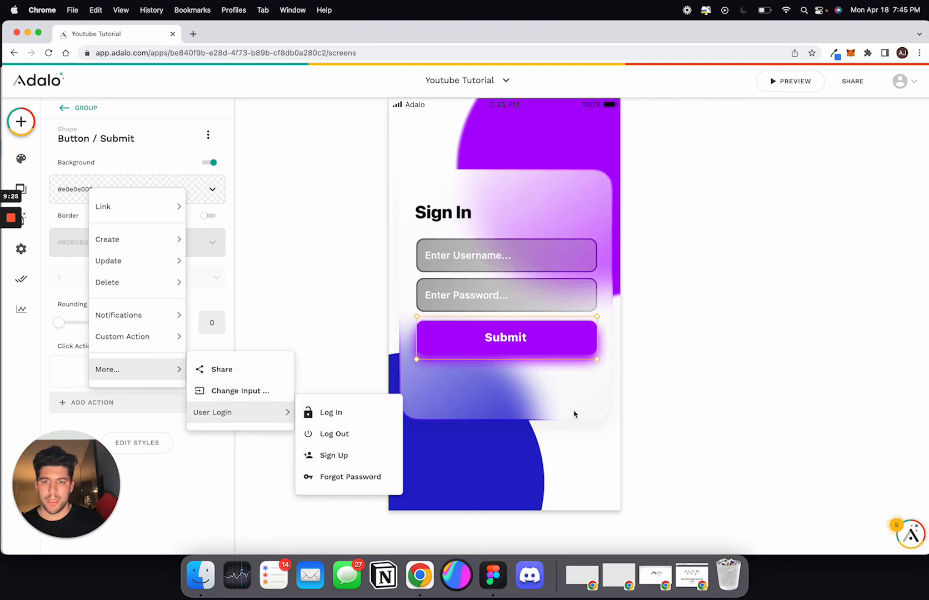
{"action": "left_click", "coordinate": [776, 354]}
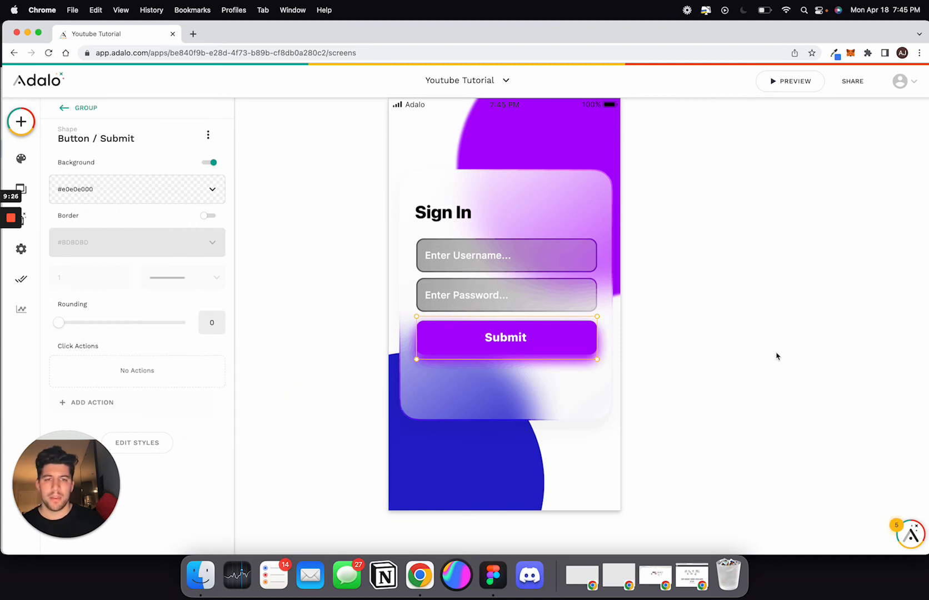
{"action": "left_click", "coordinate": [544, 281]}
{"action": "left_click", "coordinate": [742, 322]}
{"action": "left_click", "coordinate": [502, 295]}
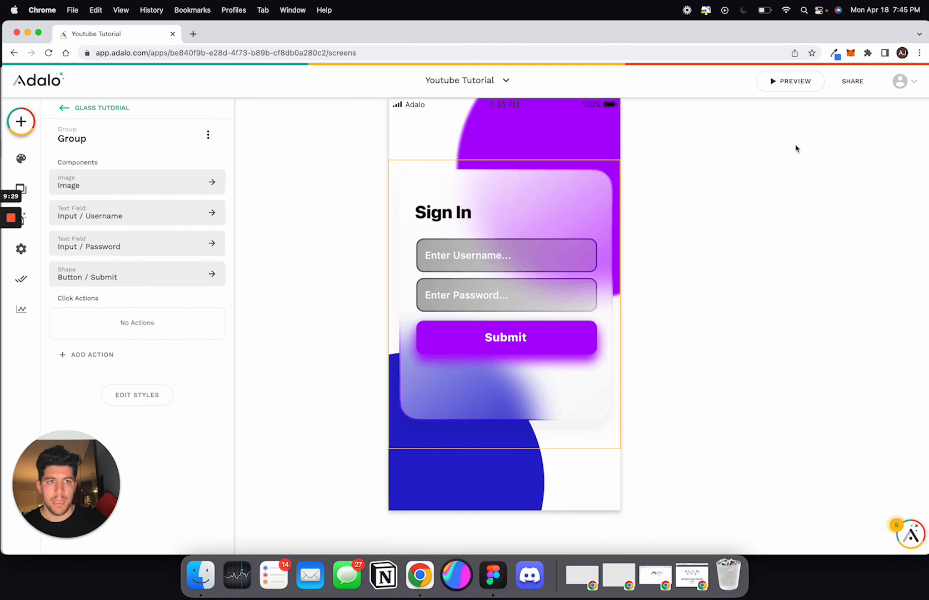
Preview the app and check how the filled username and password fields look on the glass card
{"action": "left_click", "coordinate": [795, 83]}
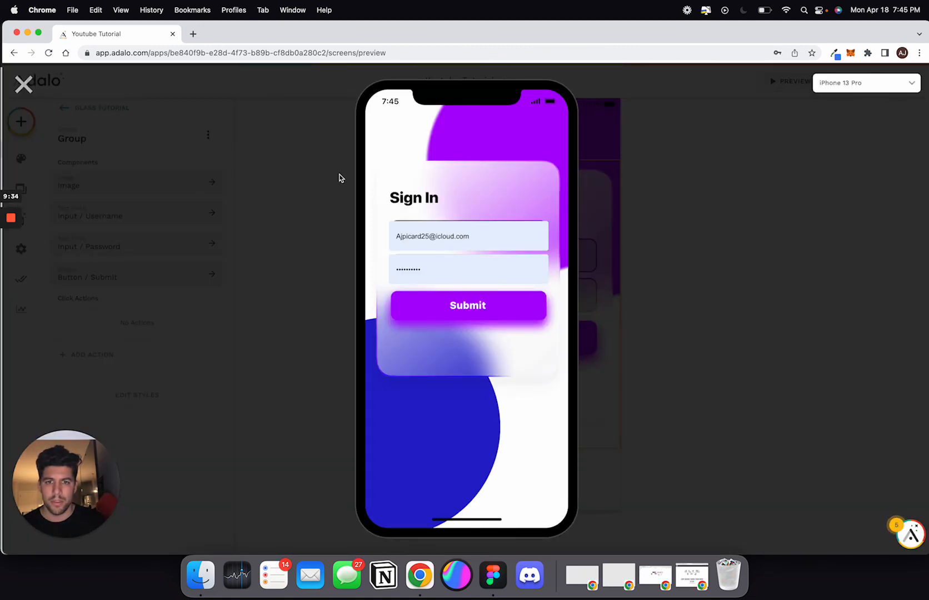
{"action": "left_click", "coordinate": [466, 201]}
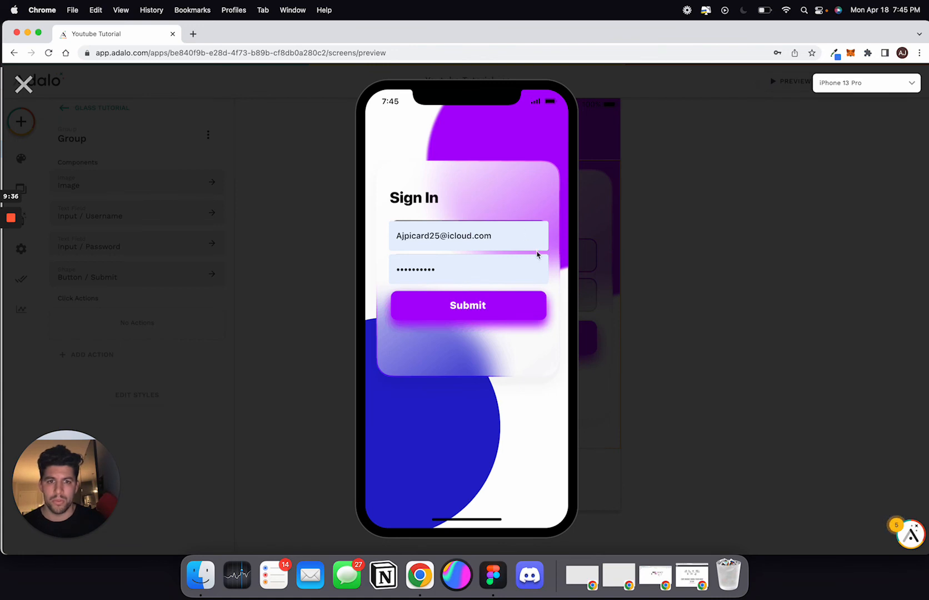
{"action": "left_click", "coordinate": [493, 235]}
{"action": "left_click", "coordinate": [481, 189]}
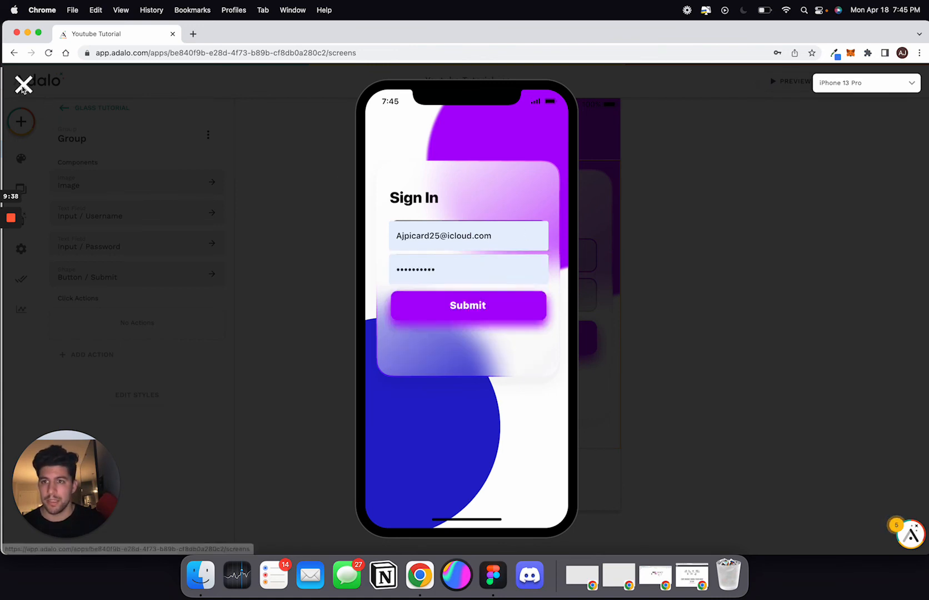
{"action": "left_click", "coordinate": [23, 84]}
Set the corner rounding of the username and password inputs to 12 in their styles
{"action": "left_click", "coordinate": [529, 259]}
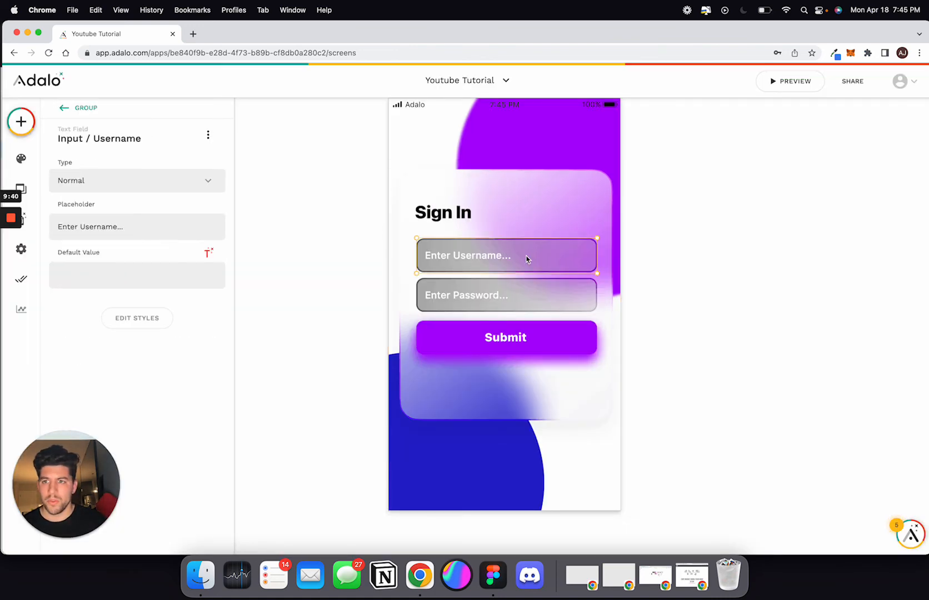
{"action": "left_click", "coordinate": [160, 318]}
{"action": "scroll", "coordinate": [191, 406], "scroll_direction": "down", "scroll_amount": 4}
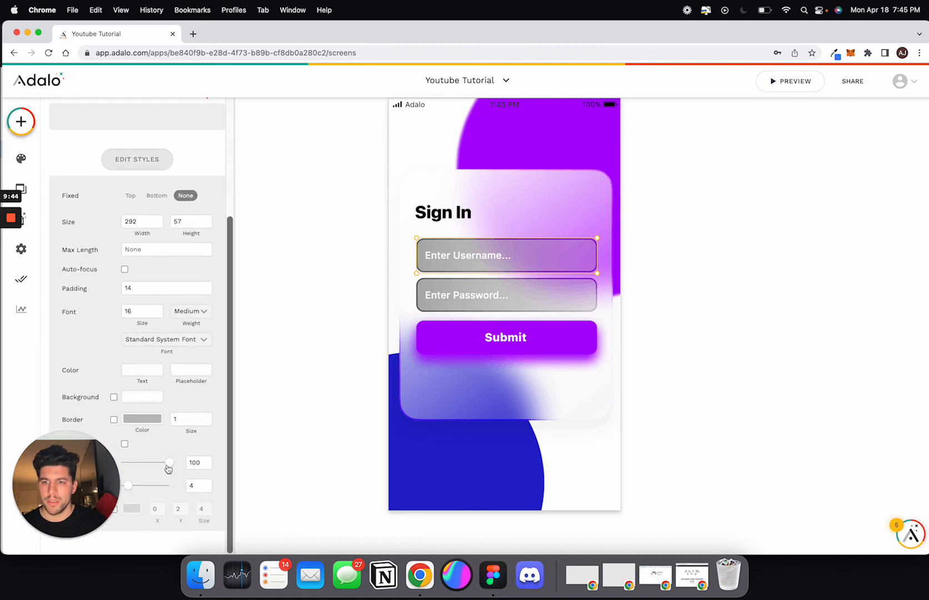
{"action": "mouse_move", "coordinate": [168, 466]}
{"action": "left_mouse_down"}
{"action": "mouse_move", "coordinate": [154, 466]}
{"action": "mouse_move", "coordinate": [181, 465]}
{"action": "left_mouse_up"}
{"action": "left_click_drag", "start_coordinate": [67, 463], "coordinate": [66, 332]}
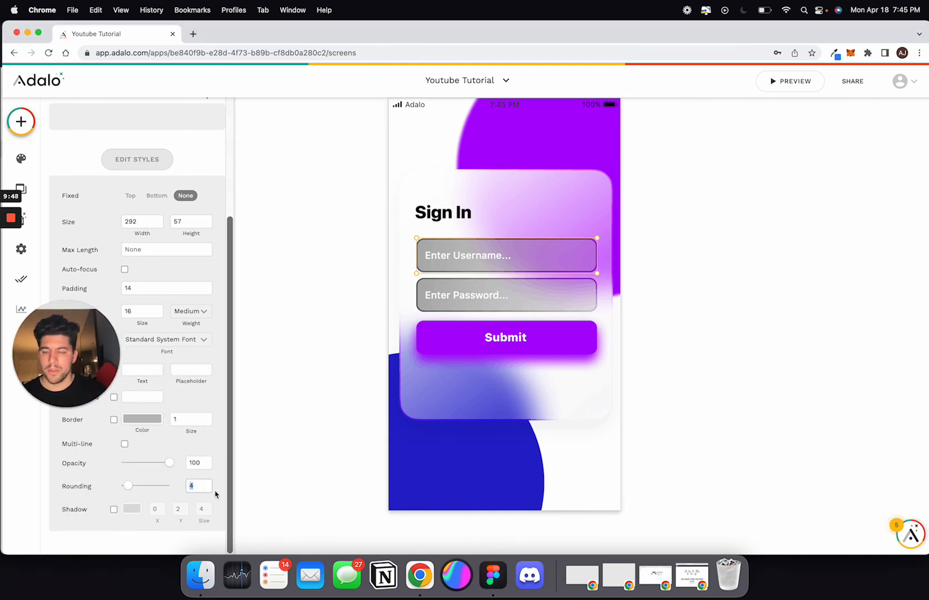
{"action": "left_click", "coordinate": [525, 302]}
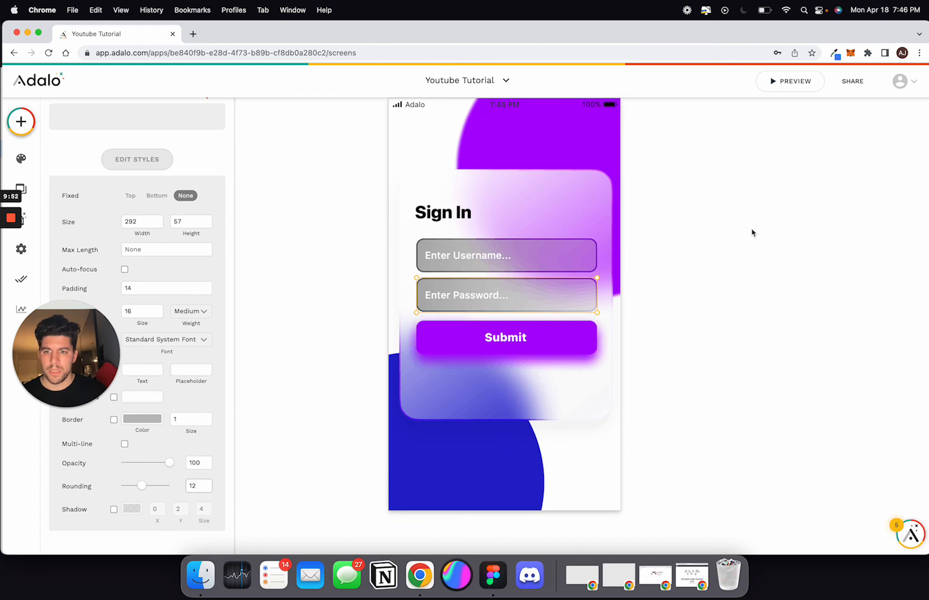
{"action": "left_click", "coordinate": [827, 221]}
Preview the app again and clear the autofilled username and password fields to check their placeholders and rounded styling
{"action": "left_click", "coordinate": [789, 89]}
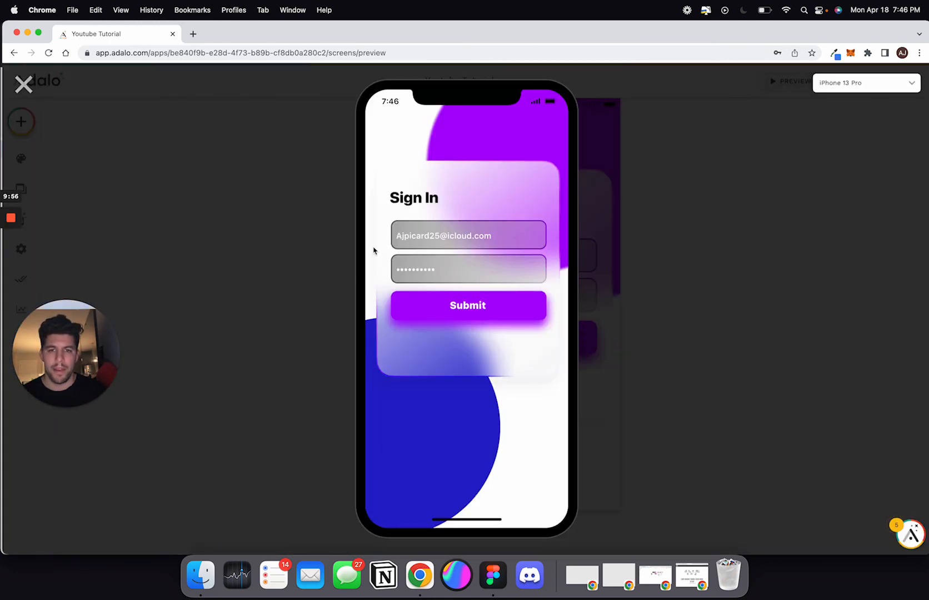
{"action": "double_click", "coordinate": [424, 234]}
{"action": "key", "text": "super+a"}
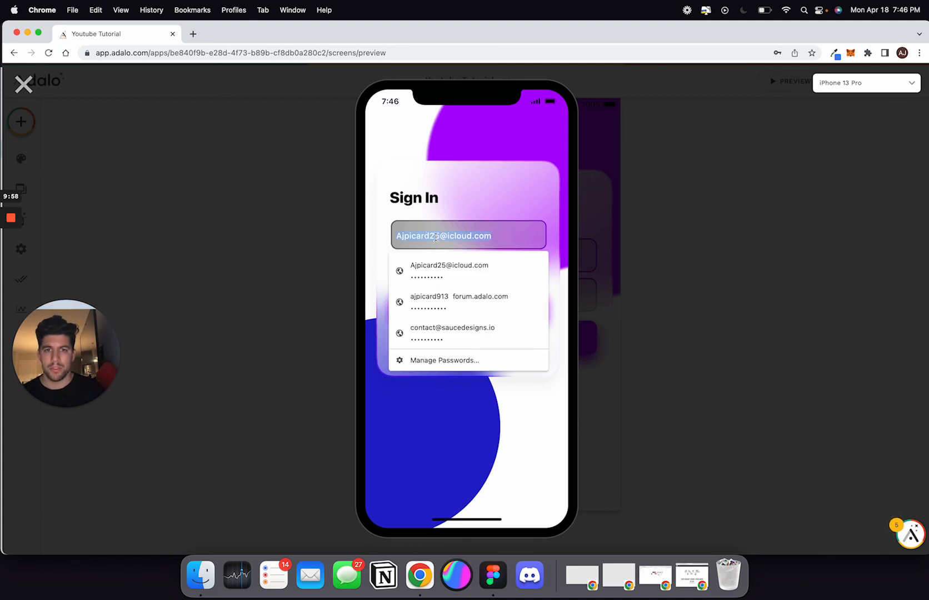
{"action": "key", "text": "BackSpace"}
{"action": "left_click", "coordinate": [471, 167]}
{"action": "left_click", "coordinate": [420, 273]}
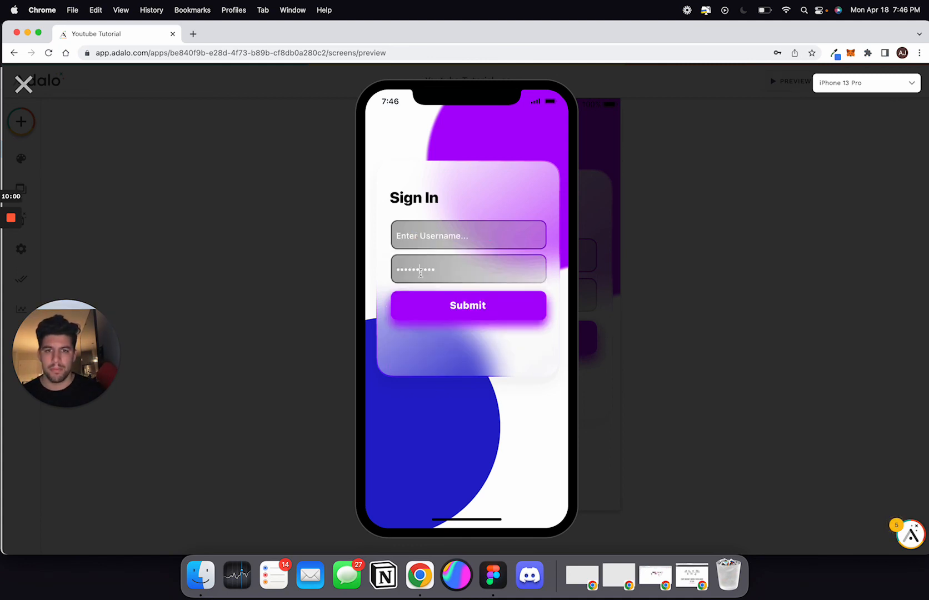
{"action": "key", "text": "BackSpace"}
{"action": "left_click", "coordinate": [458, 176]}
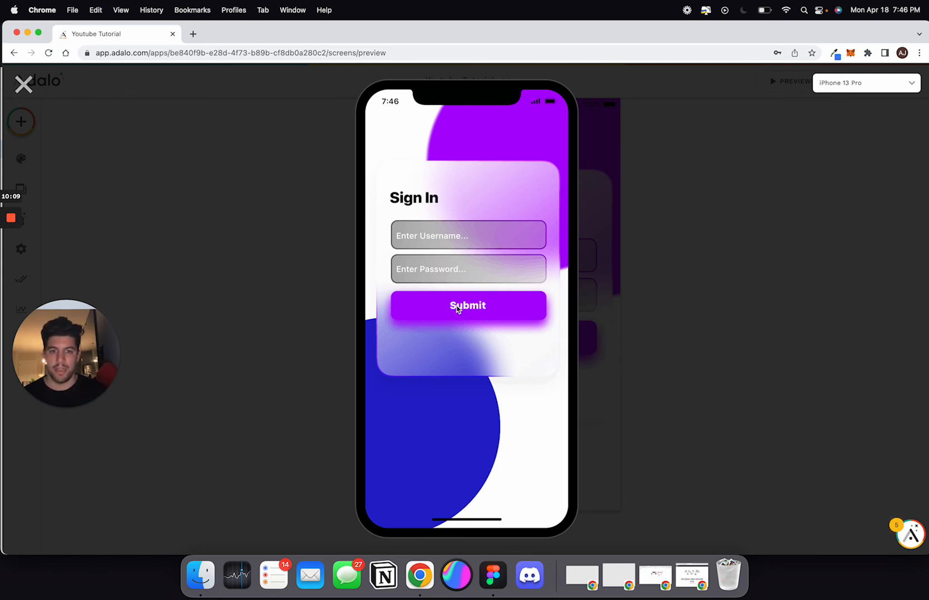
{"action": "left_click", "coordinate": [24, 84]}
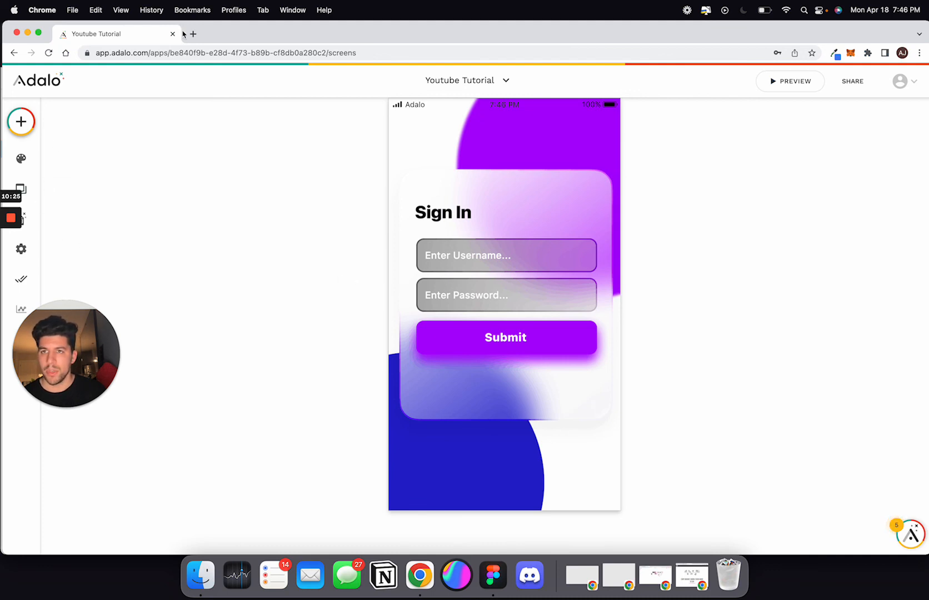
Open the app's database collections for viewing and reposition the browser window
{"action": "left_click_drag", "start_coordinate": [2, 61], "coordinate": [40, 64]}
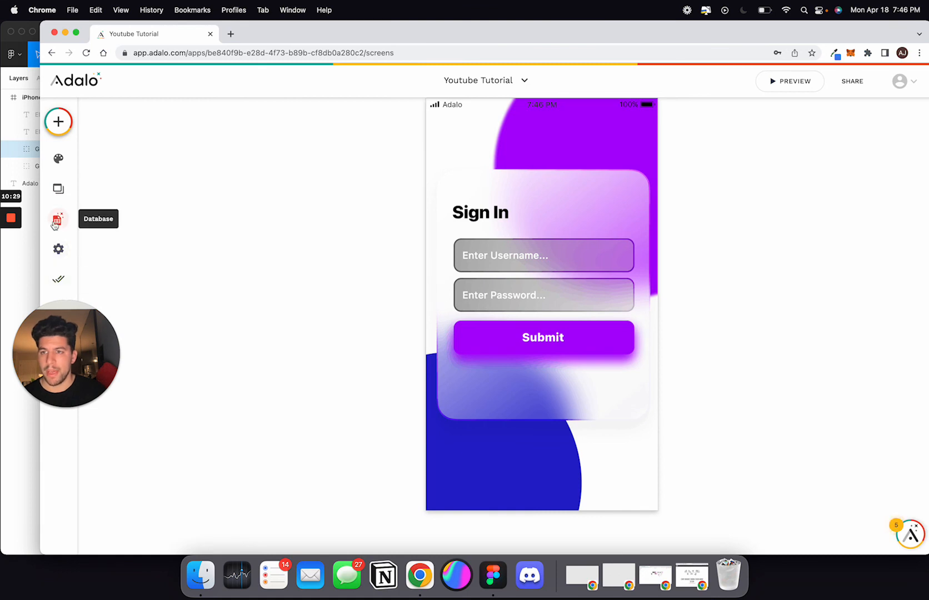
{"action": "left_click_drag", "start_coordinate": [66, 334], "coordinate": [66, 463]}
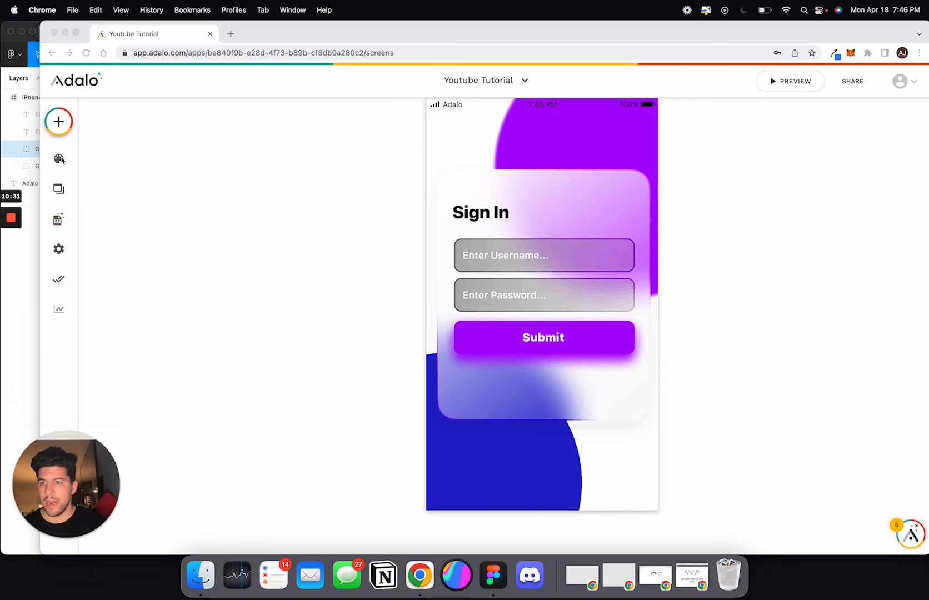
{"action": "left_click", "coordinate": [57, 219]}
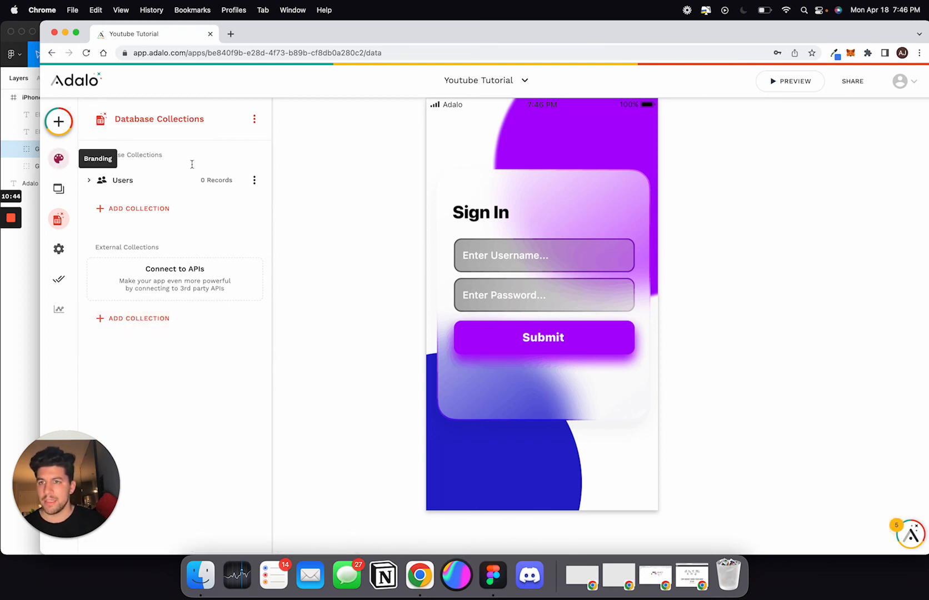
{"action": "scroll", "coordinate": [490, 294], "scroll_direction": "right", "scroll_amount": 3}
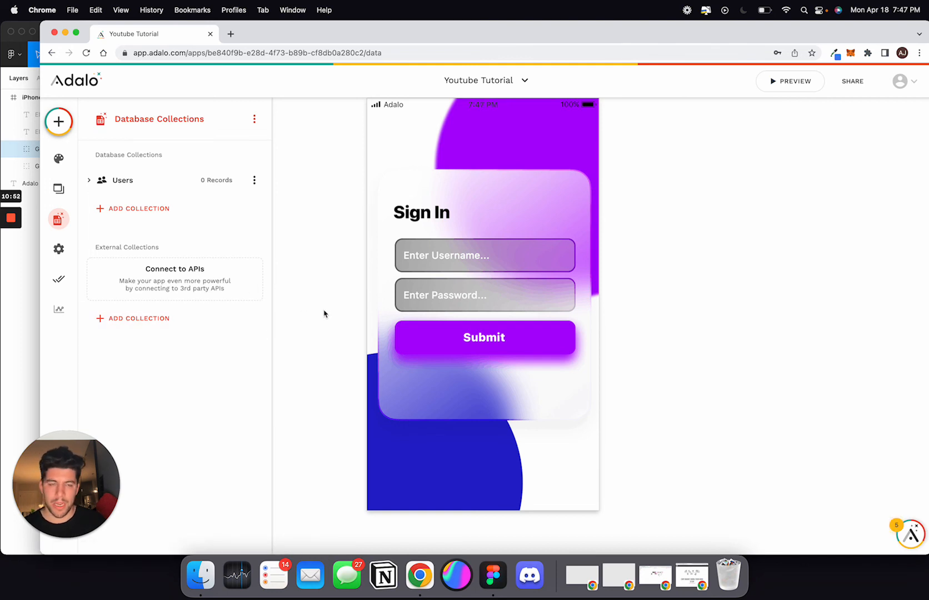
{"action": "left_click_drag", "start_coordinate": [504, 32], "coordinate": [474, 33]}
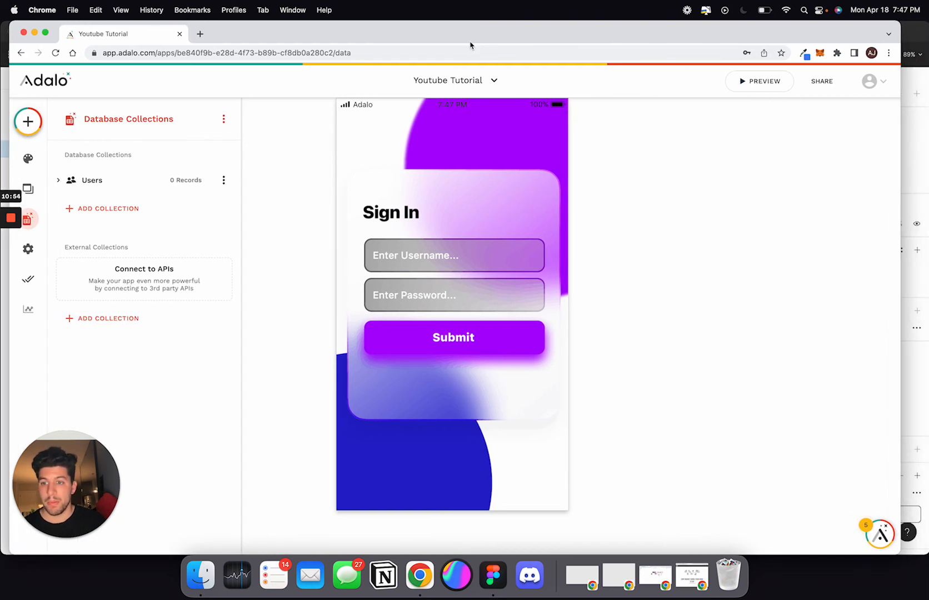